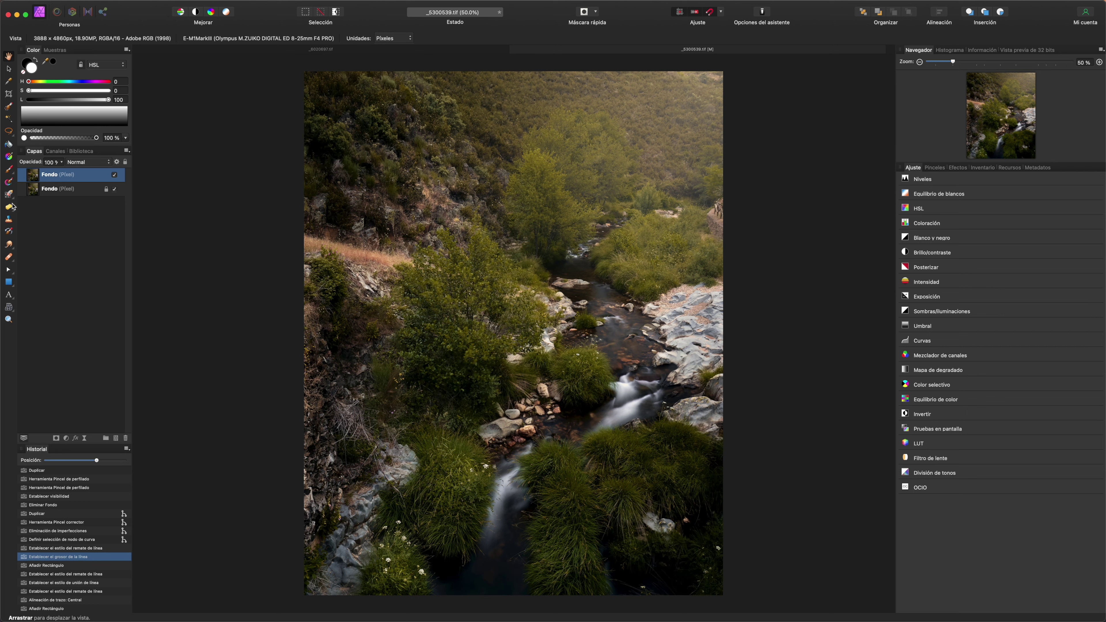
Try the Clone and Undo brushes, then choose the Blur Brush over Smudge in the flyout.
left_click(10, 221)
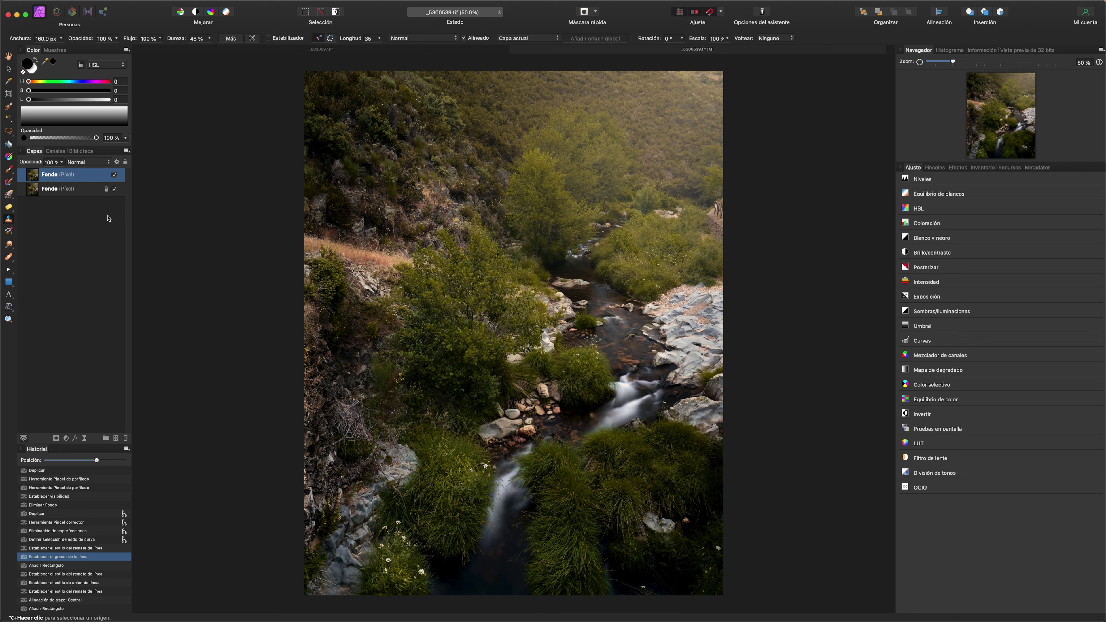
left_click(11, 231)
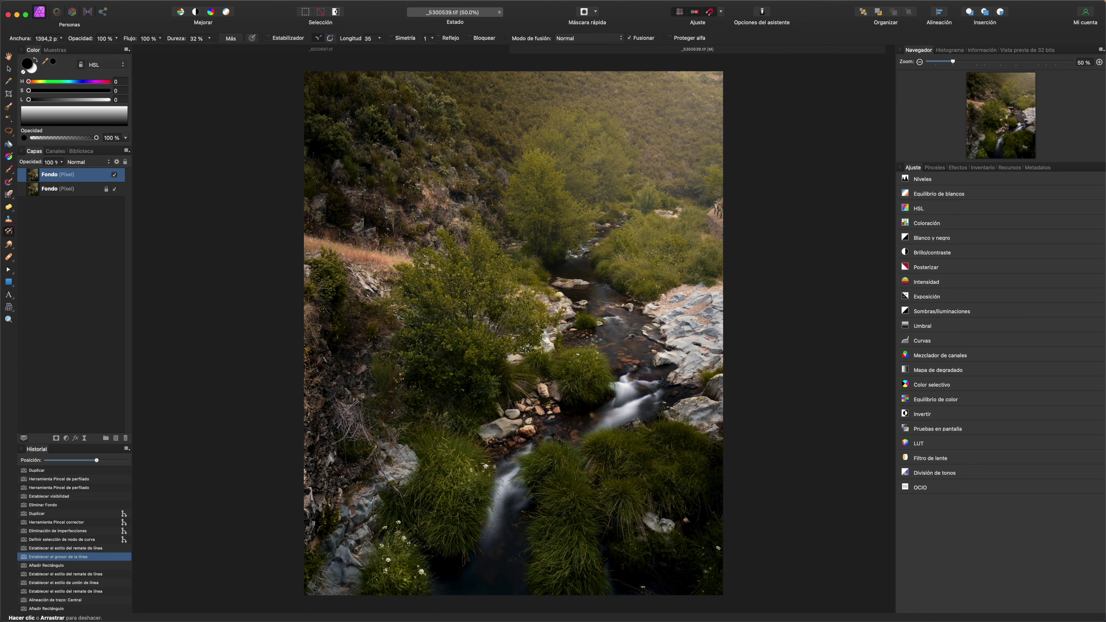
left_click(11, 246)
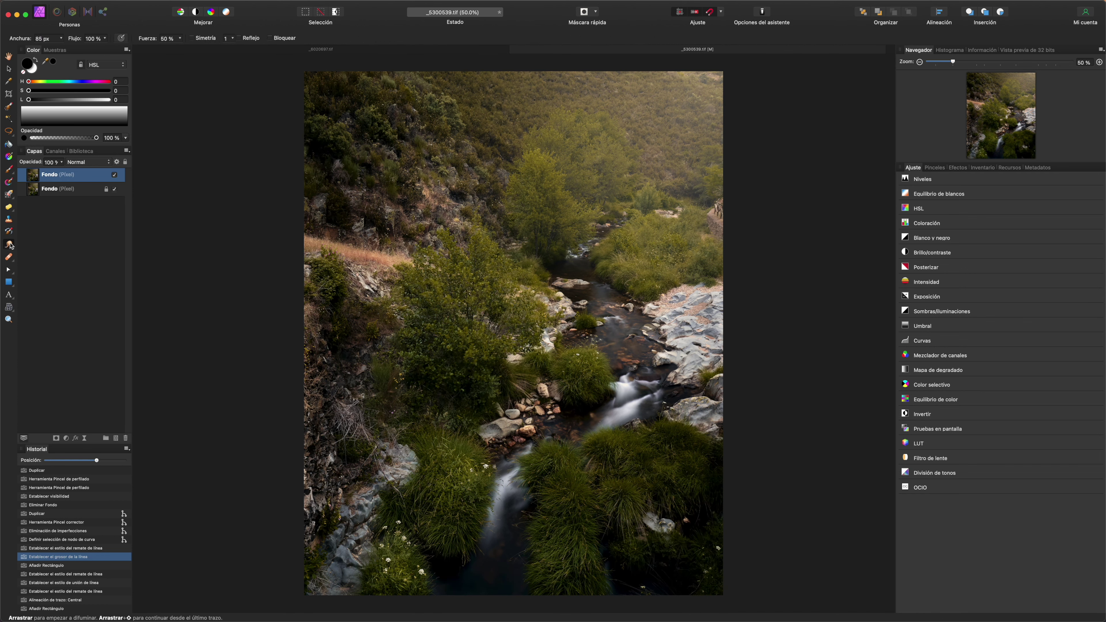
left_click(10, 246)
left_click(52, 247)
Zoom and pan the view onto the midstream water and rocks.
scroll(588, 352, "up", 3)
scroll(612, 321, "up", 3)
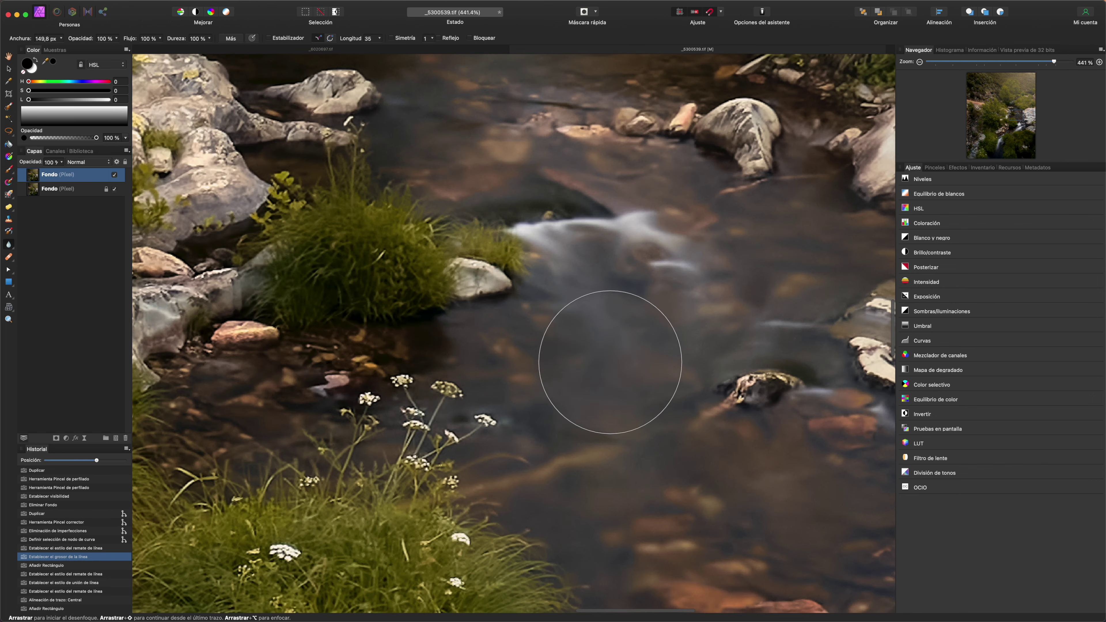
scroll(563, 339, "up", 1)
scroll(559, 335, "down", 2)
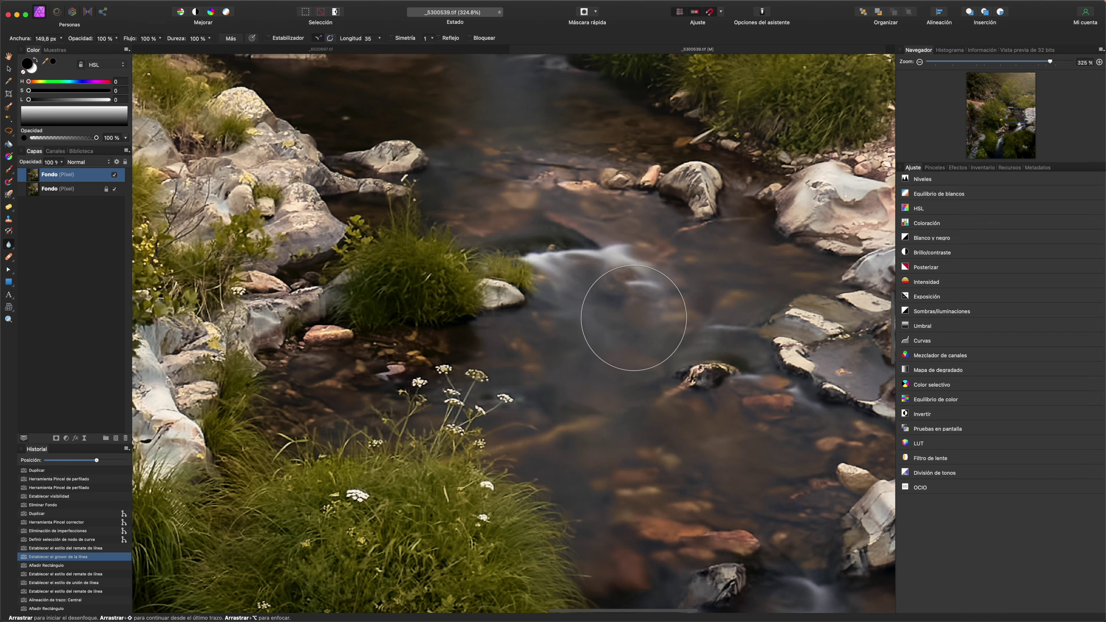
scroll(632, 317, "down", 2)
scroll(631, 321, "right", 5)
scroll(632, 321, "down", 3)
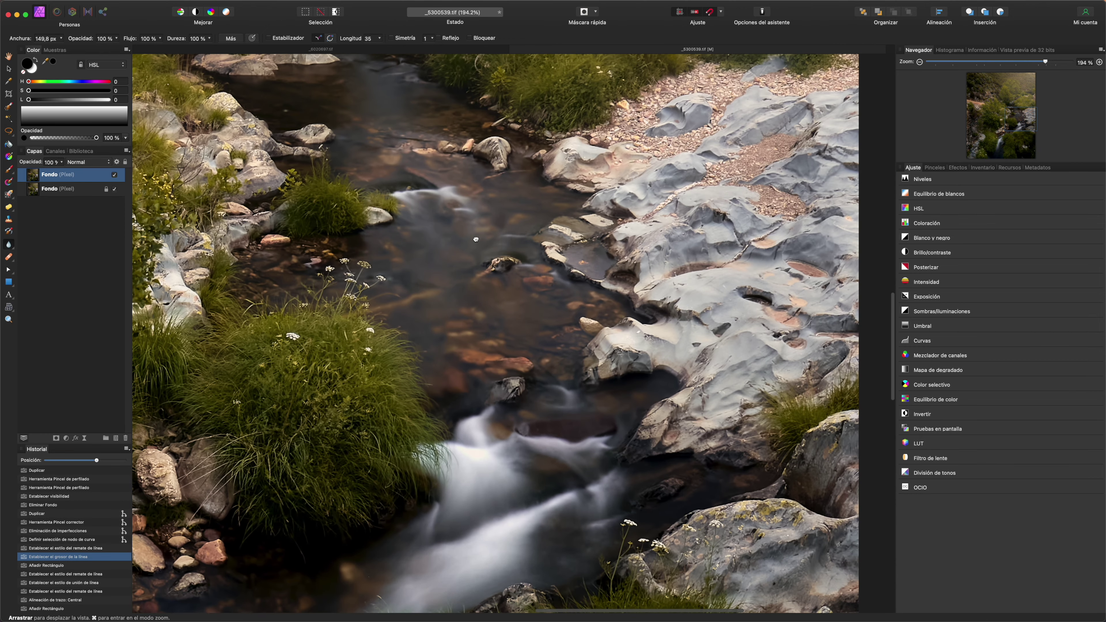
scroll(495, 259, "left", 3)
scroll(495, 260, "up", 1)
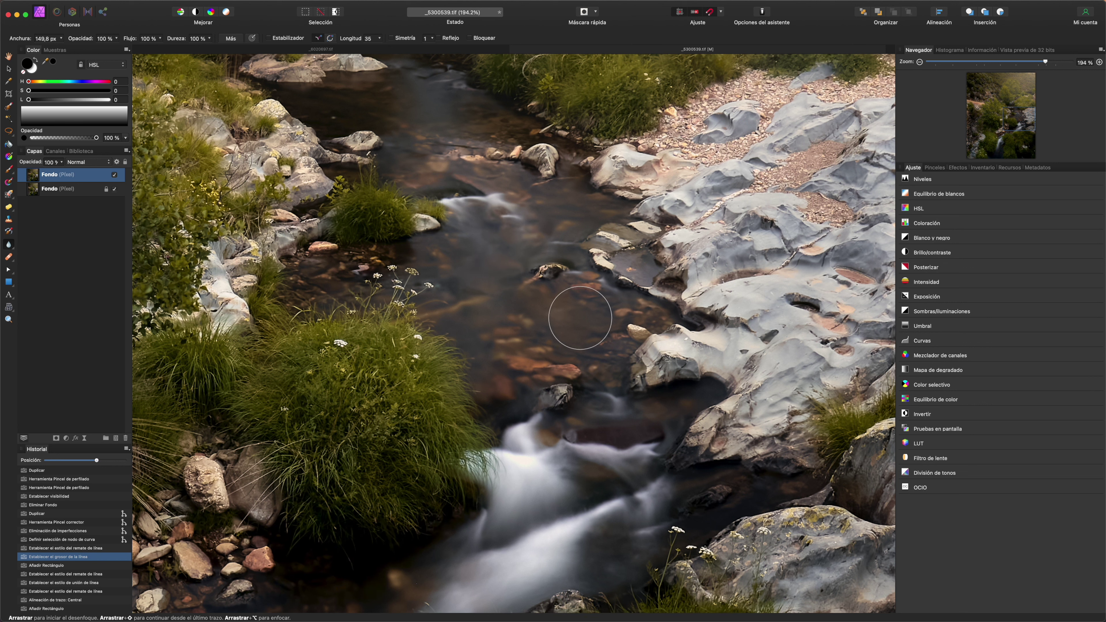
left_click_drag(547, 271, 546, 258)
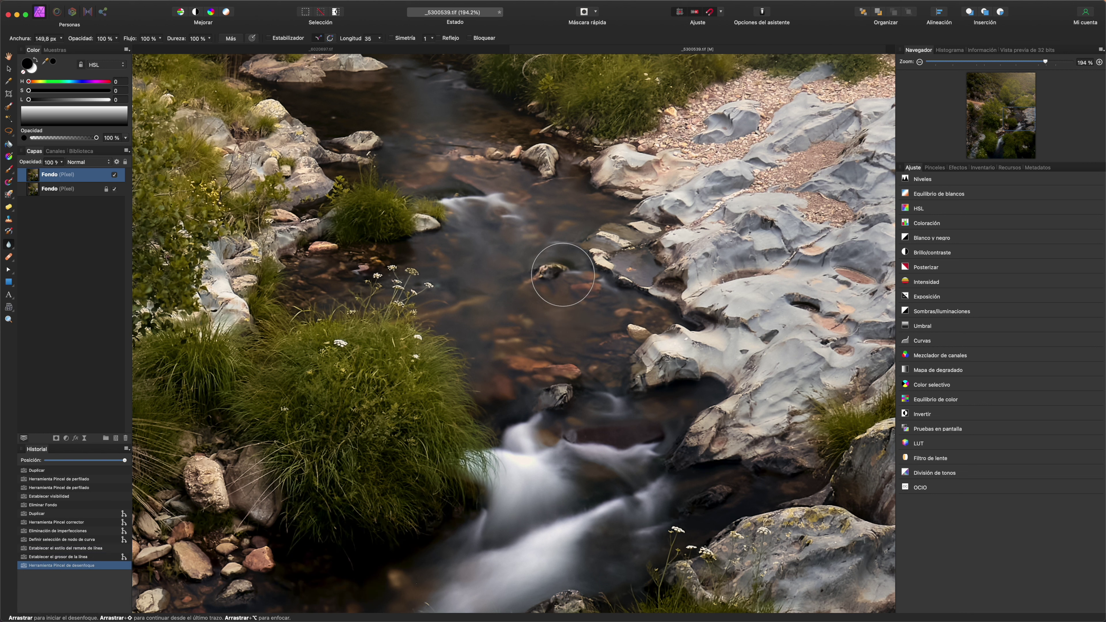
left_click_drag(555, 286, 557, 279)
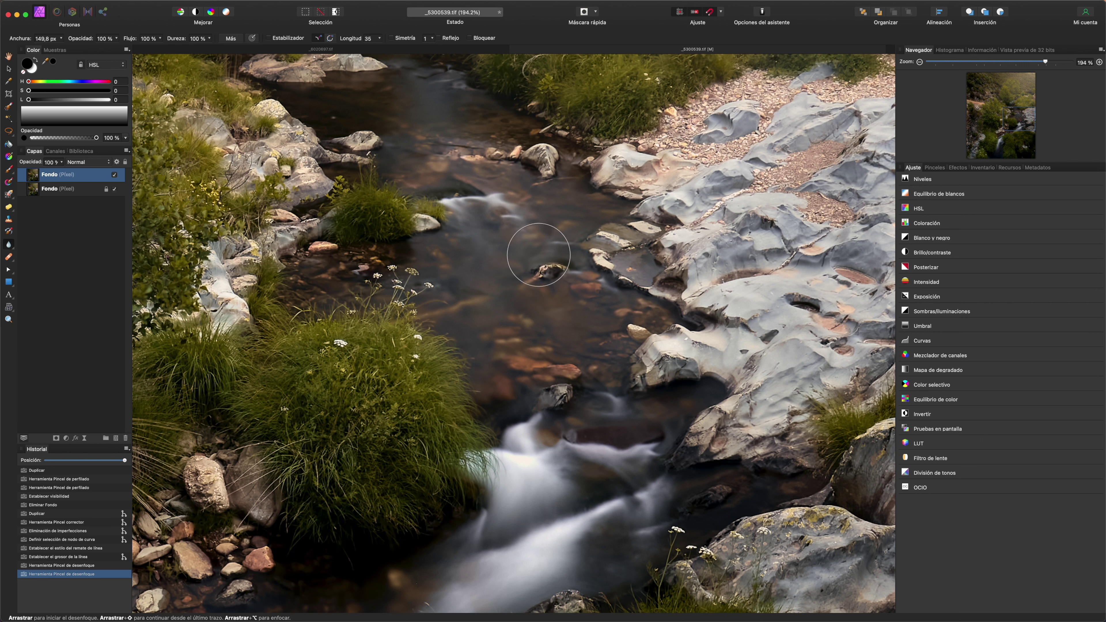
left_click_drag(553, 282, 548, 267)
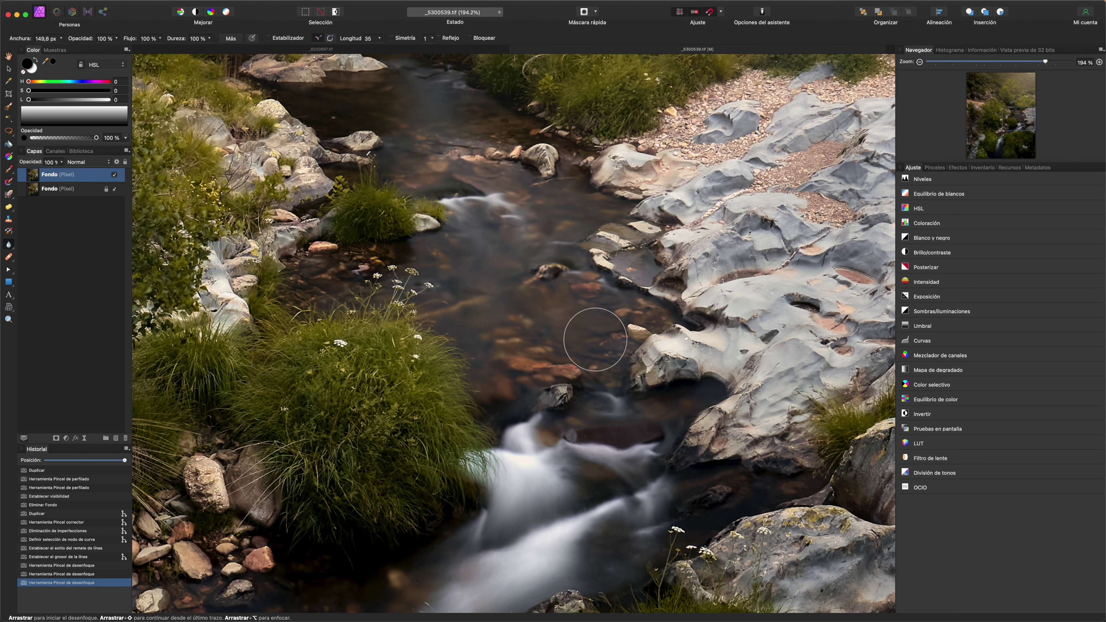
left_click_drag(508, 228, 553, 290)
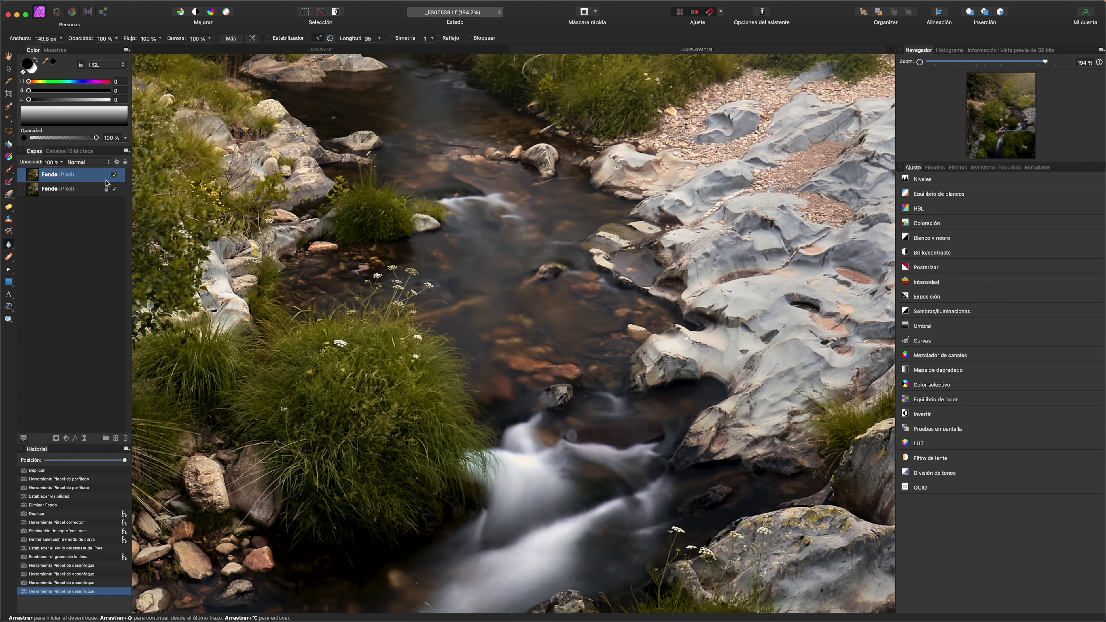
left_click(114, 175)
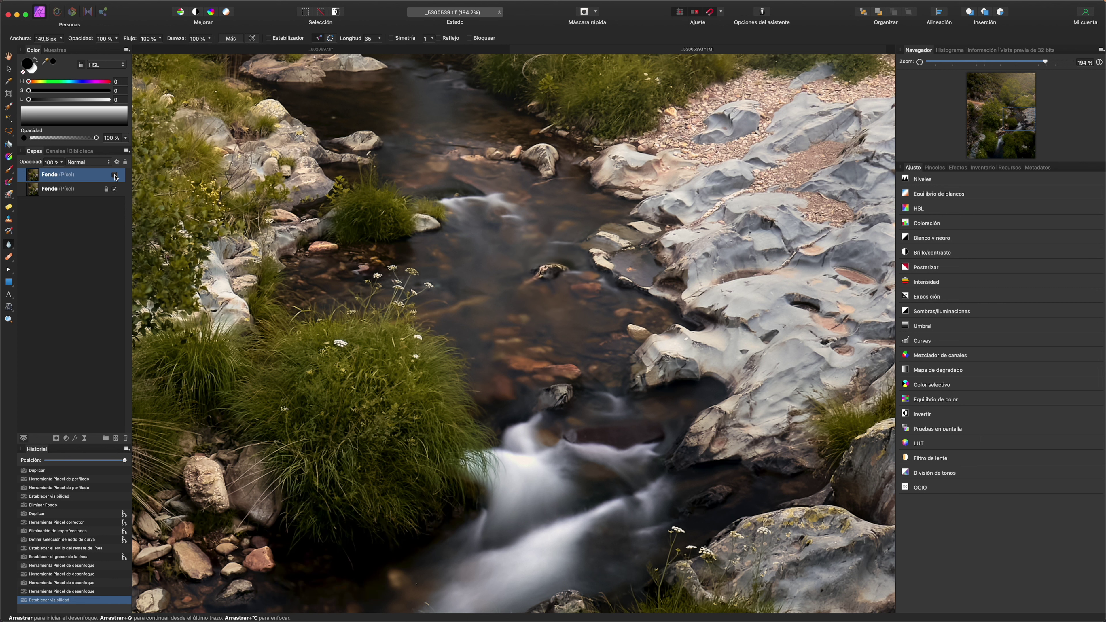
left_click(115, 175)
left_click(115, 175)
left_click(114, 175)
left_click(115, 175)
key("super+z")
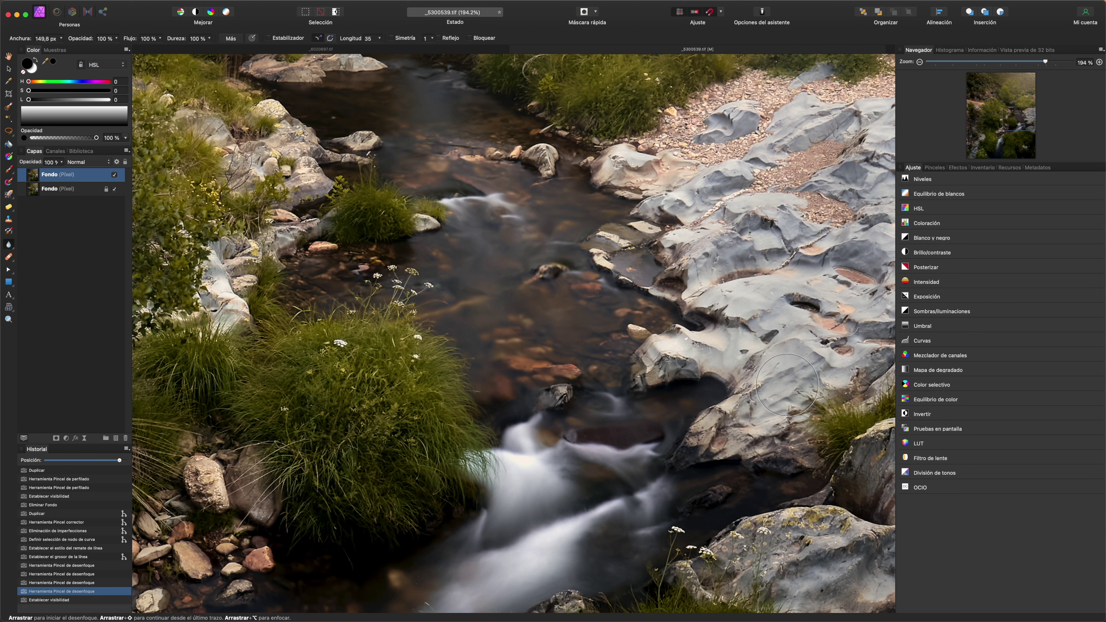
key("super+z")
key("super+z")
key("super+z")
key("super+z")
key("super+z")
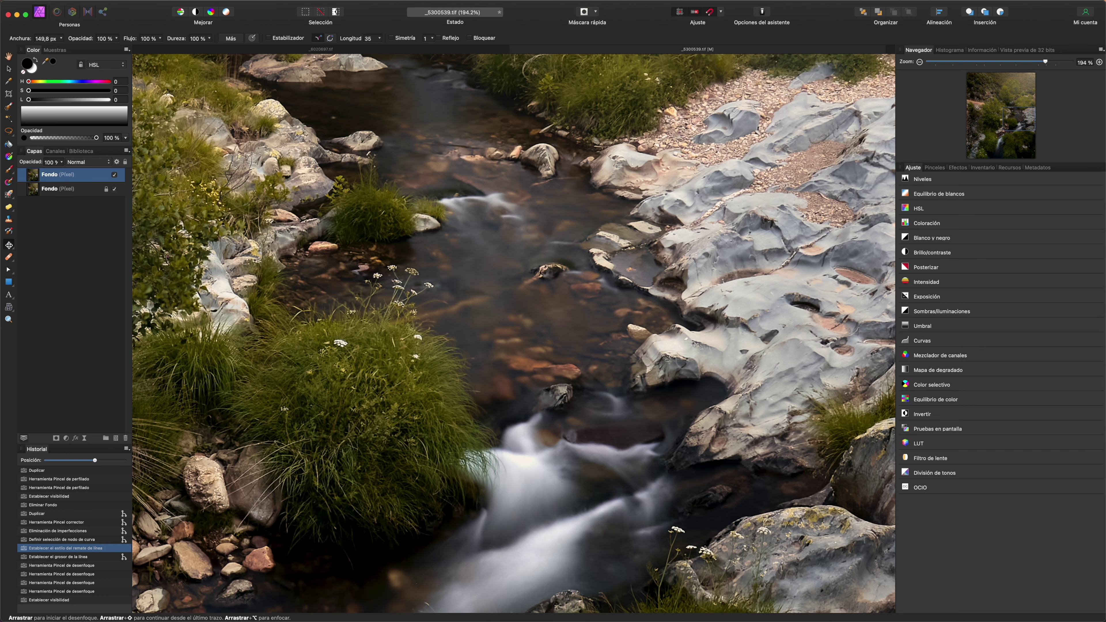
scroll(468, 237, "down", 2)
Zoom out and back in, then pick the Sharpen Brush in Clarity mode from the Blur flyout.
scroll(468, 238, "down", 2)
scroll(468, 238, "down", 1)
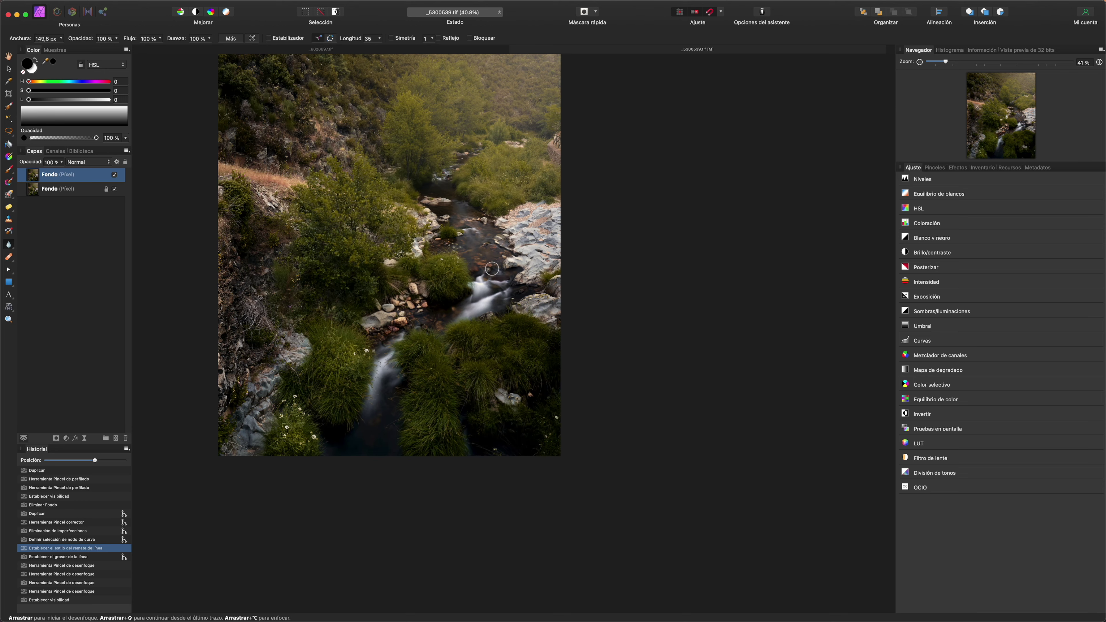
scroll(491, 268, "up", 2)
scroll(489, 267, "up", 5)
scroll(501, 262, "up", 2)
scroll(558, 211, "up", 1)
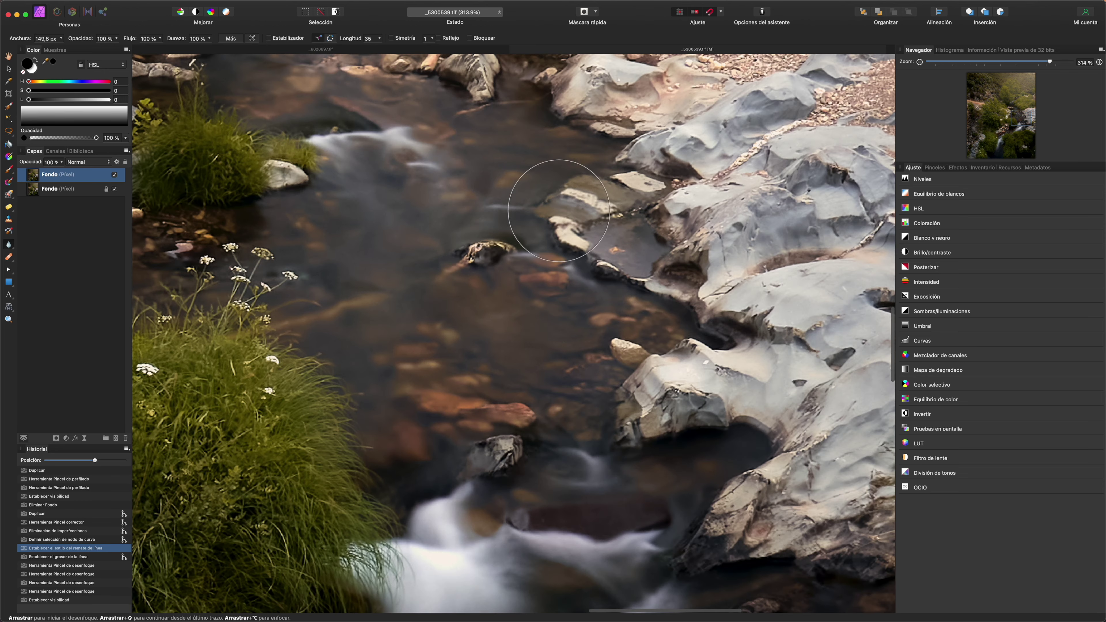
scroll(538, 275, "down", 3)
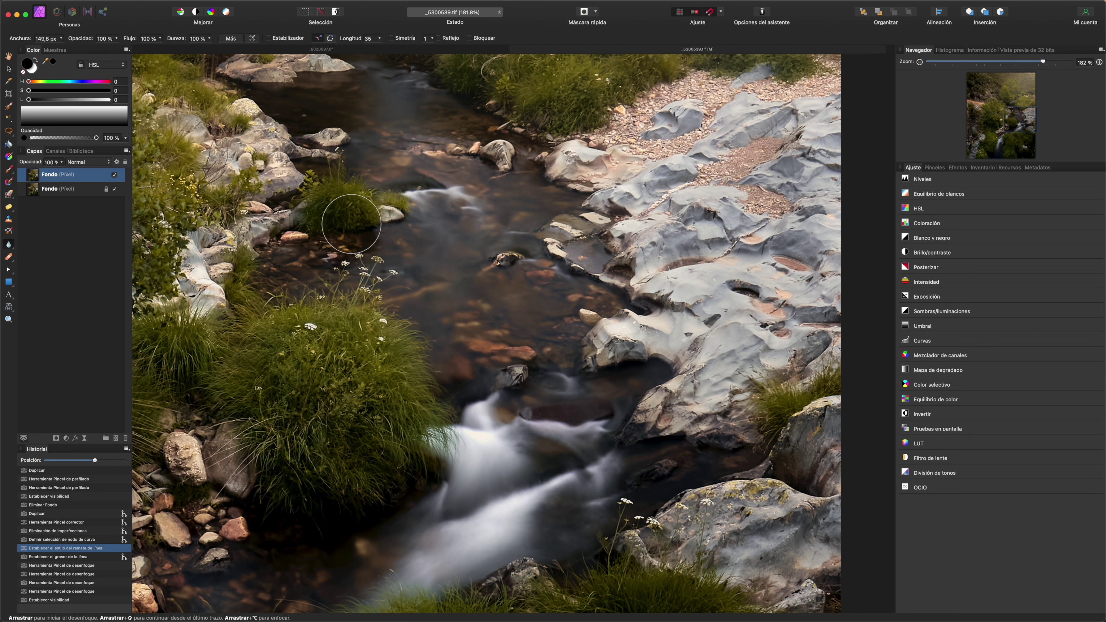
left_click(10, 245)
left_click(61, 256)
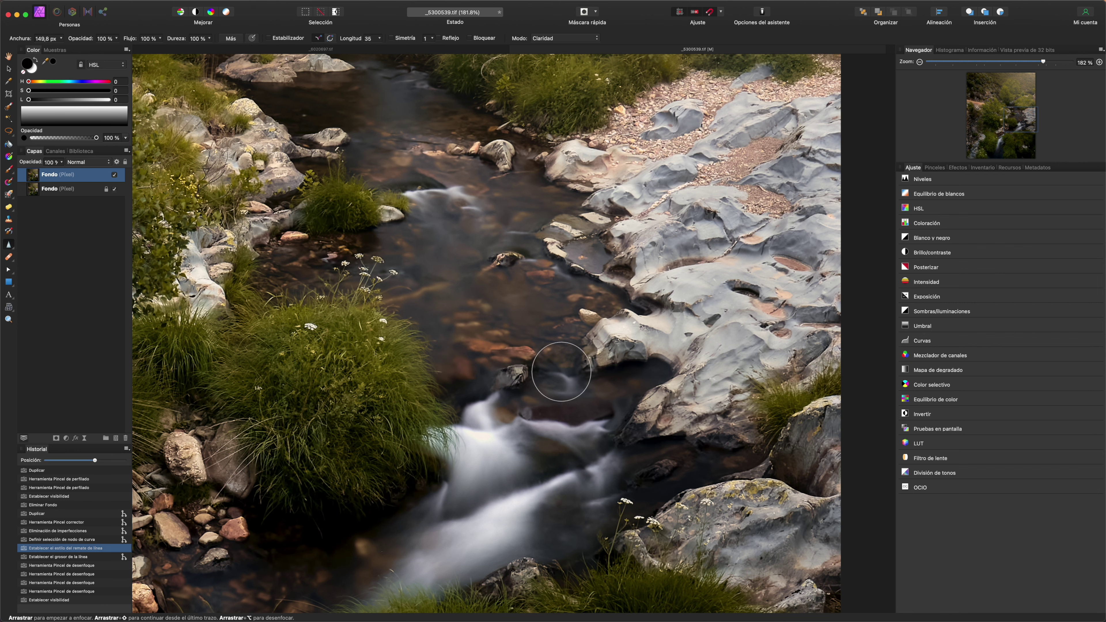
Sharpen the stream water over the submerged stones with several strokes.
scroll(598, 374, "up", 5)
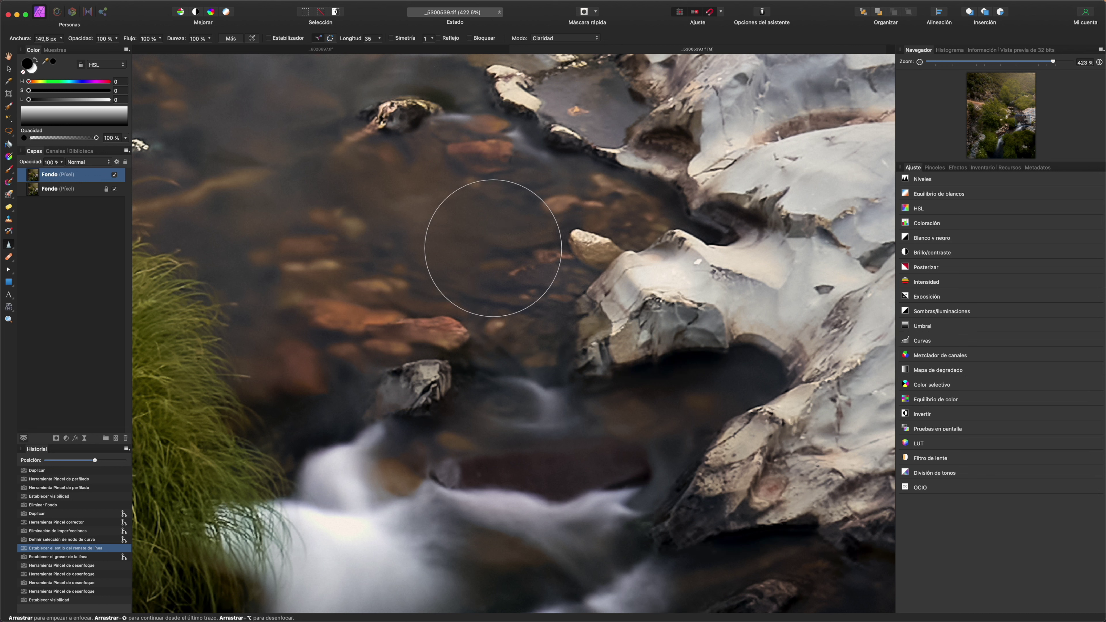
left_click_drag(537, 285, 530, 309)
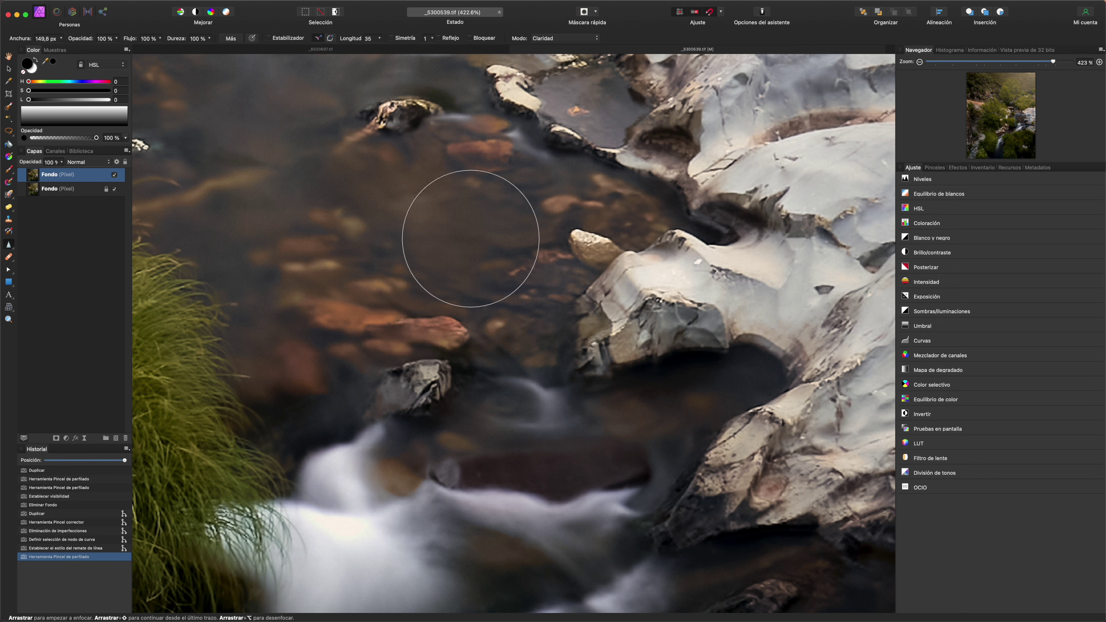
left_click(529, 312)
left_click_drag(529, 312, 524, 272)
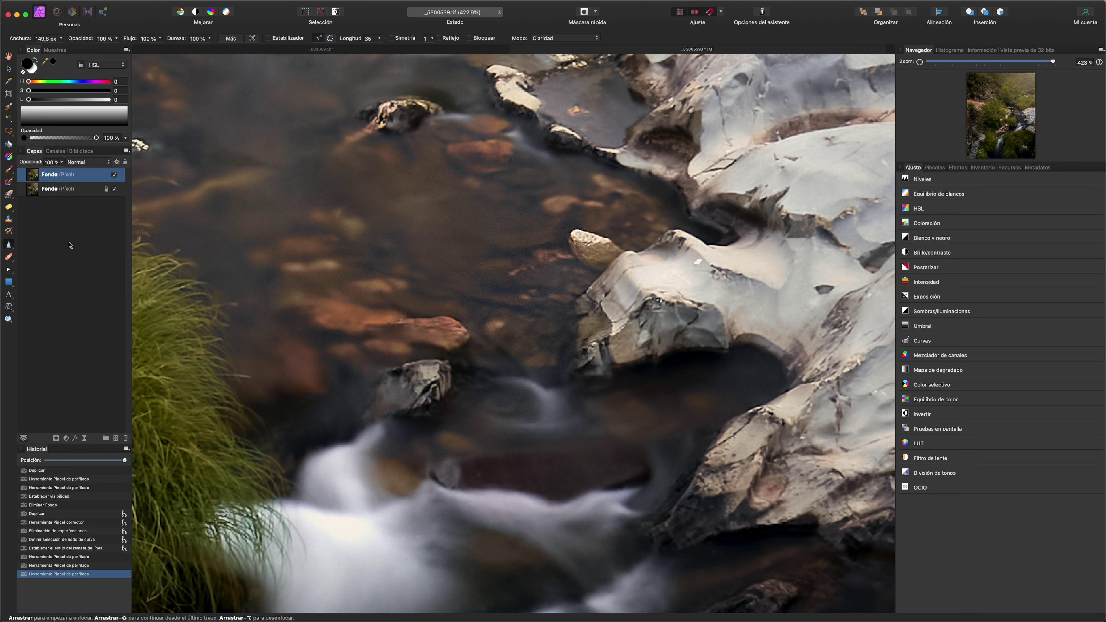
Toggle the top Fondo layer to compare, then undo back to the healing-brush step.
left_click(114, 175)
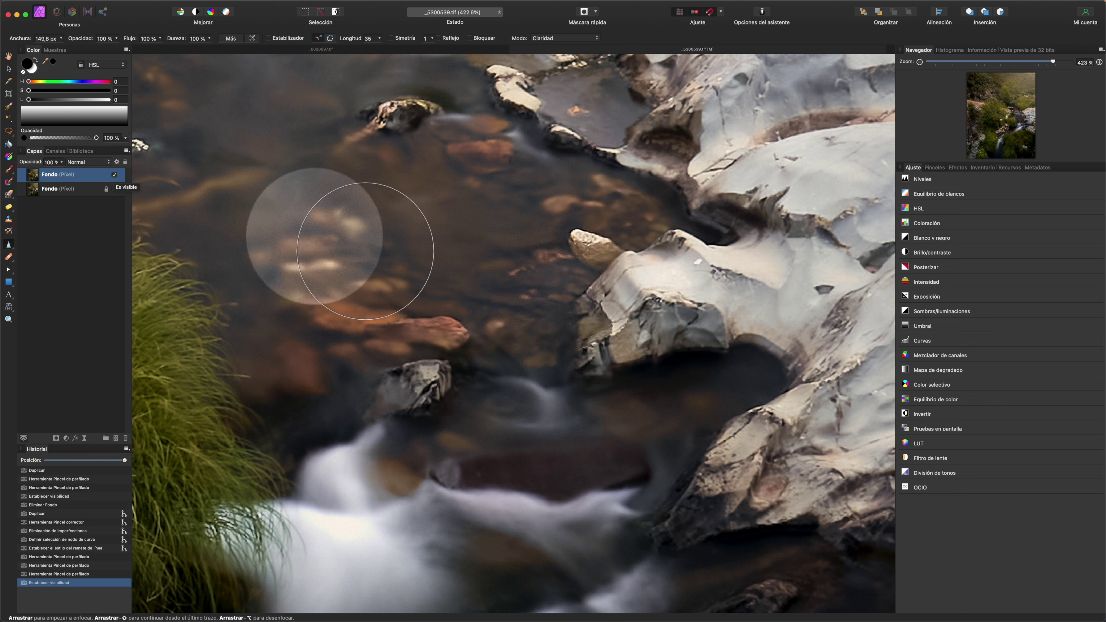
key("x")
key("h")
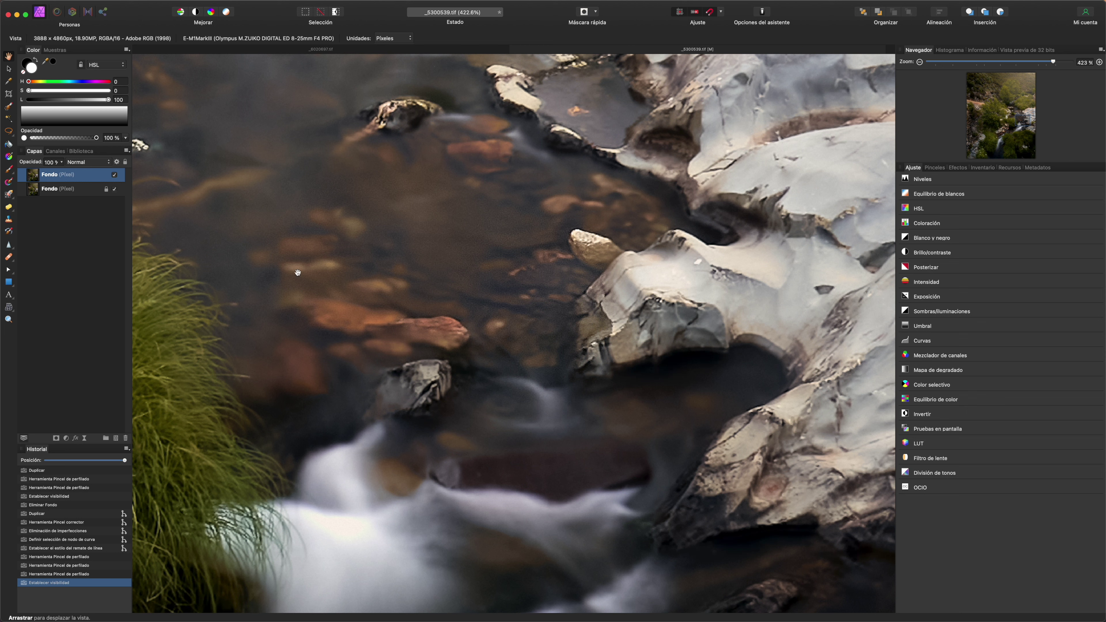
left_click(115, 175)
left_click(114, 174)
key("ctrl+z")
key("ctrl+z")
key("ctrl+z")
key("ctrl+z")
key("ctrl+z")
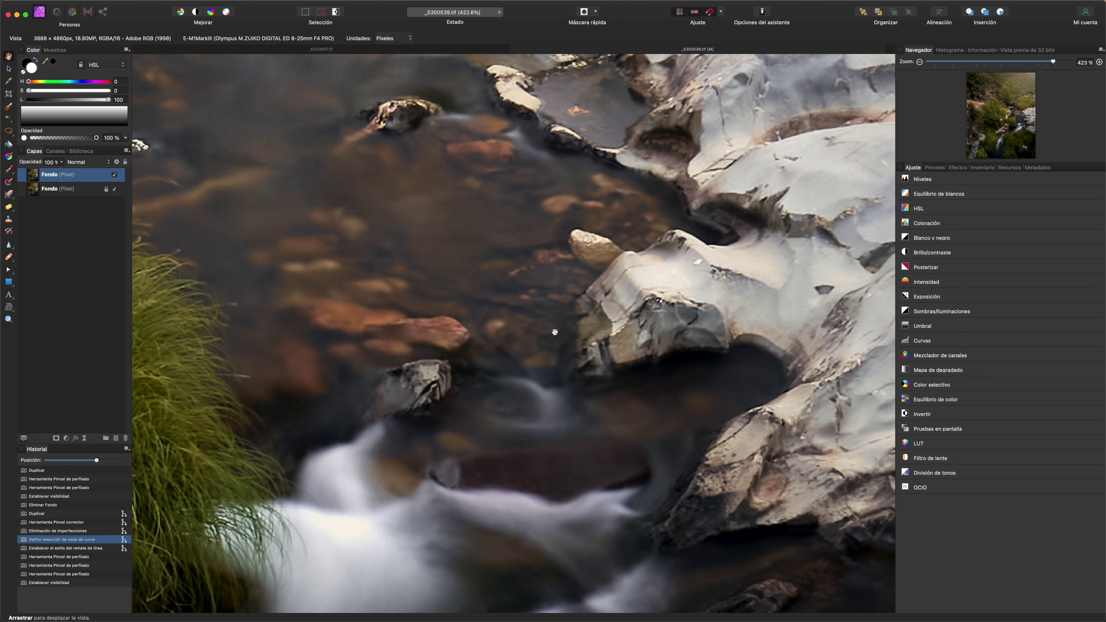
key("ctrl+z")
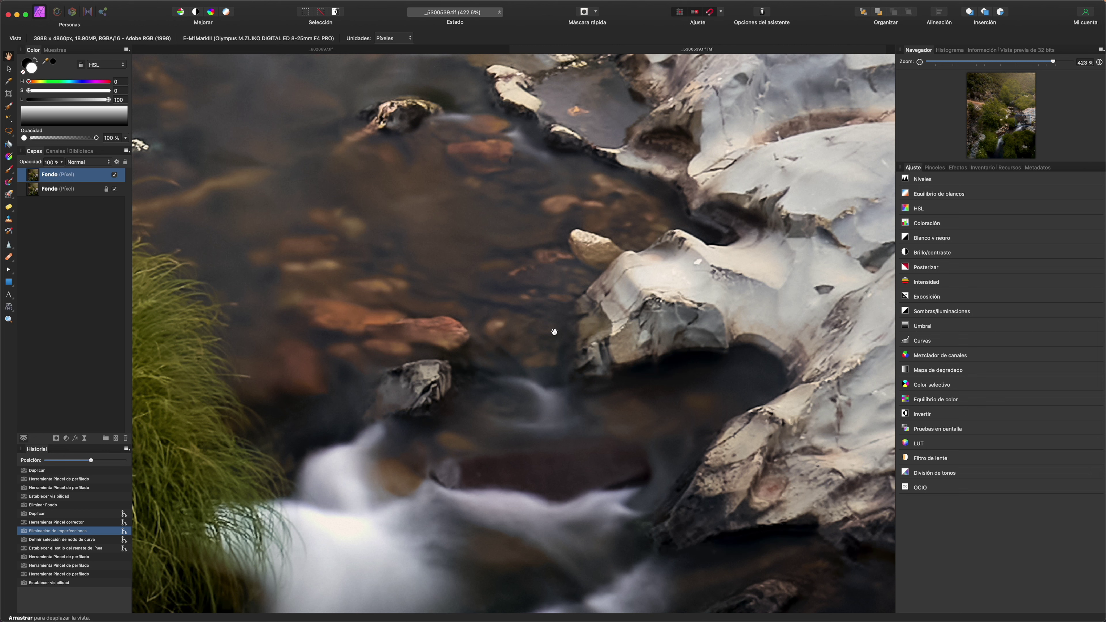
key("cmd+z")
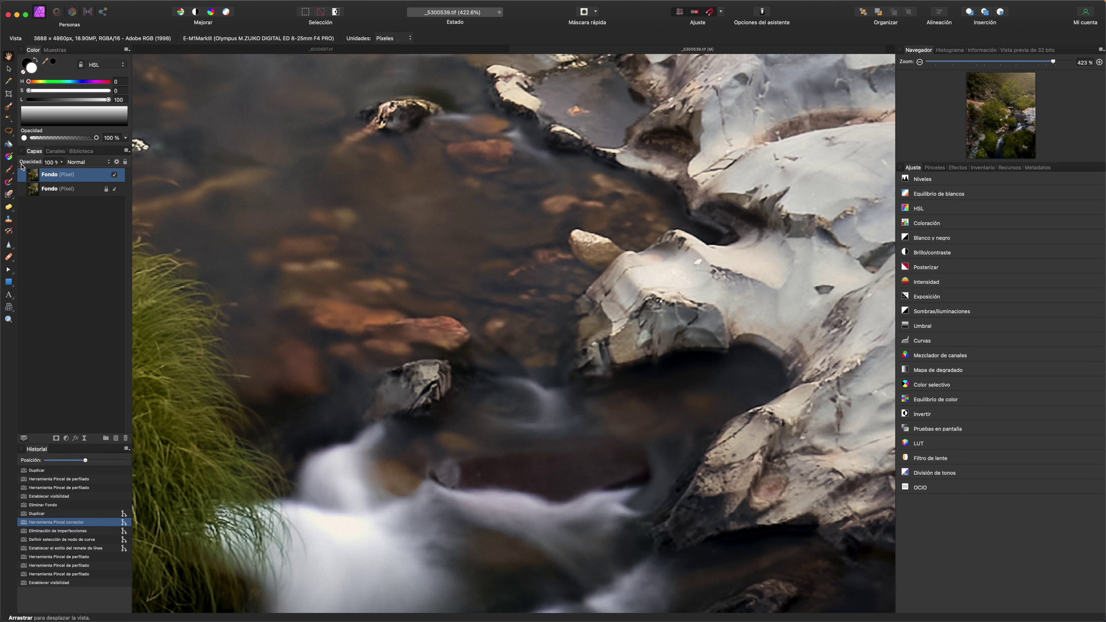
Replace the top Fondo layer with a fresh duplicate and select the 149.8 px Median Brush.
right_click(84, 176)
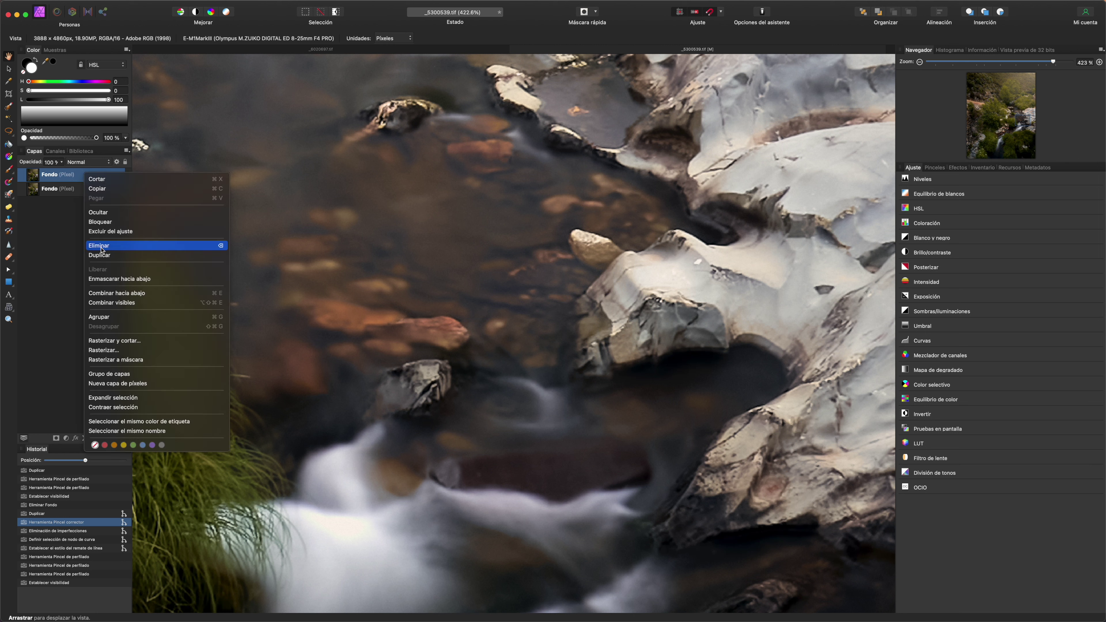
left_click(111, 248)
right_click(80, 177)
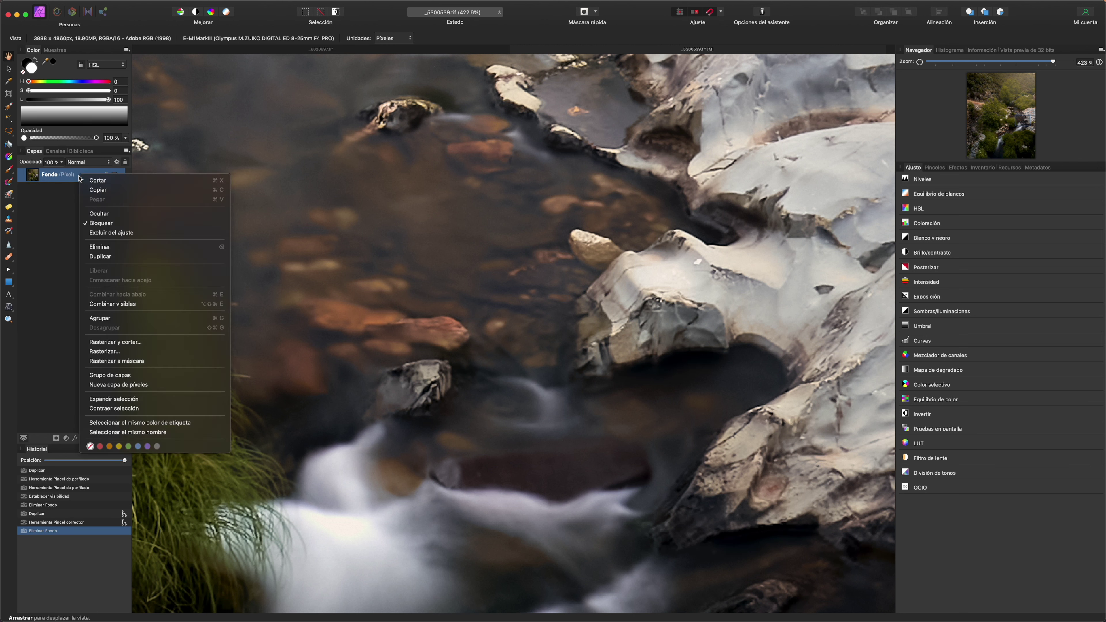
left_click(95, 255)
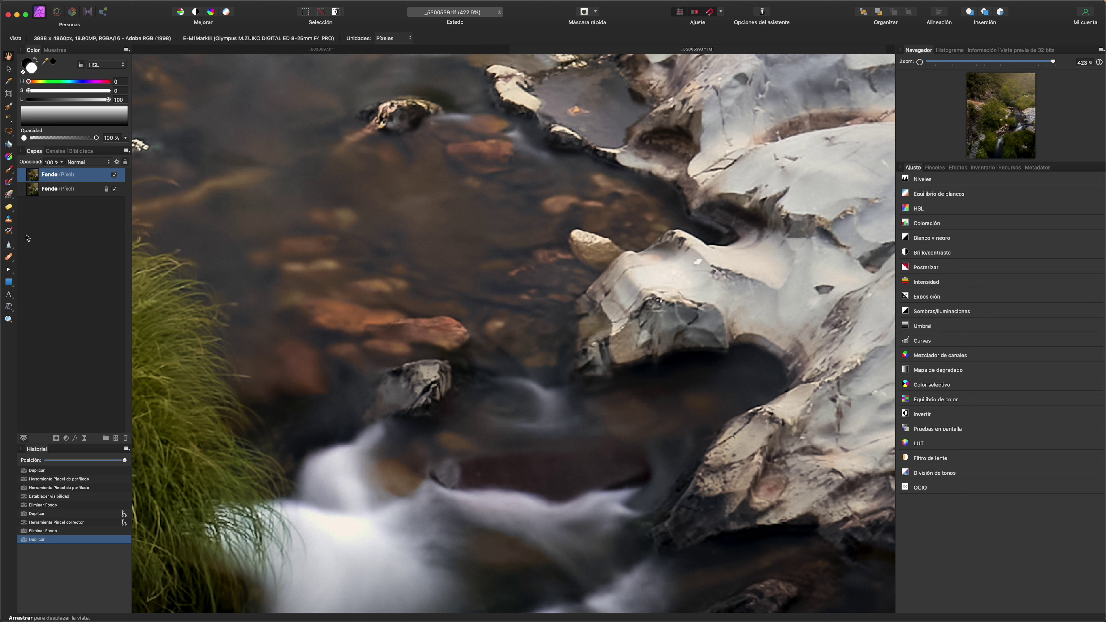
left_click(11, 249)
left_click(74, 267)
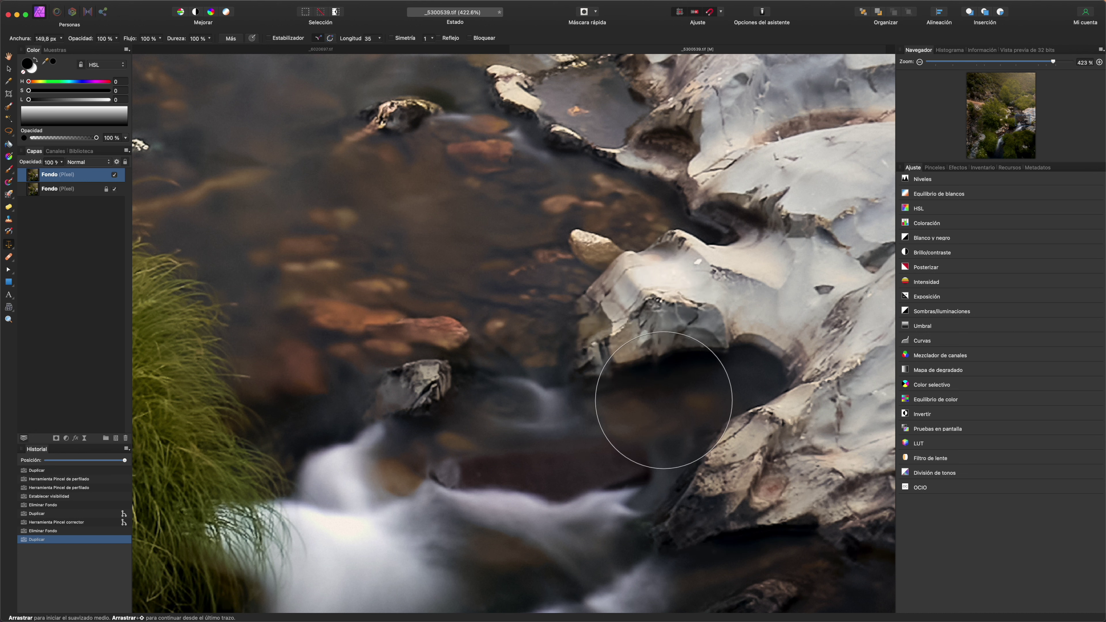
left_click_drag(600, 420, 699, 321)
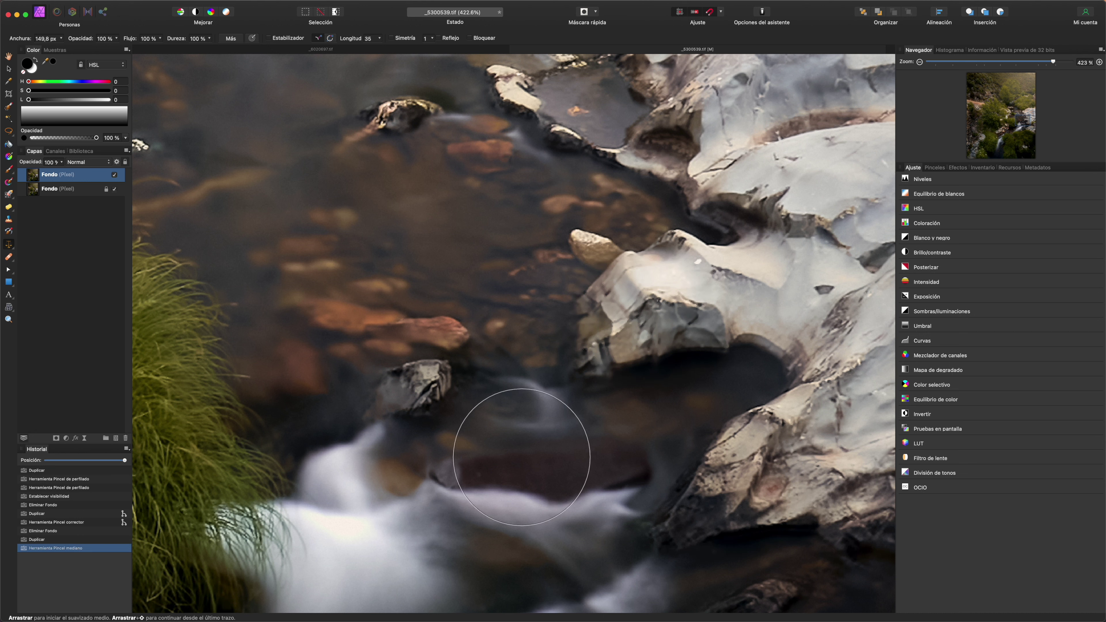
left_click(114, 175)
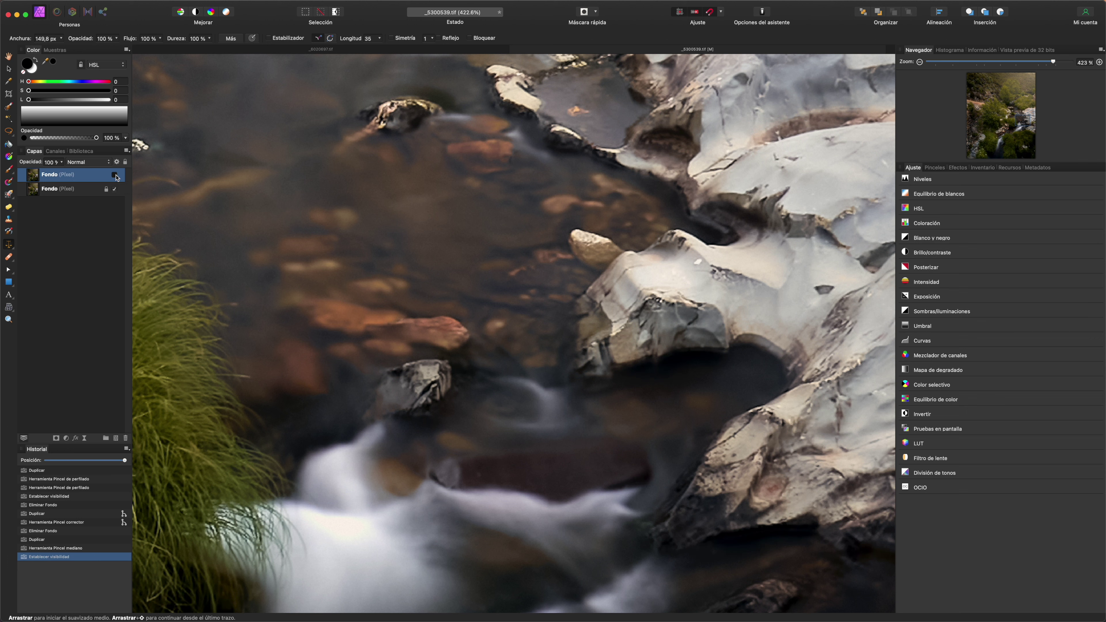
key("super+z")
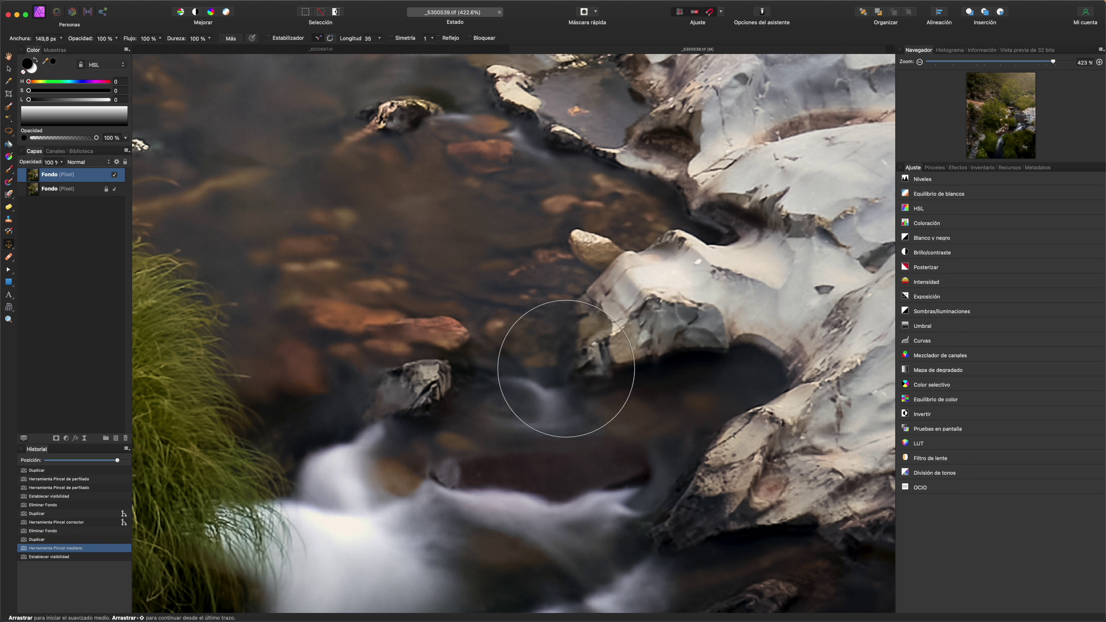
key("super+z")
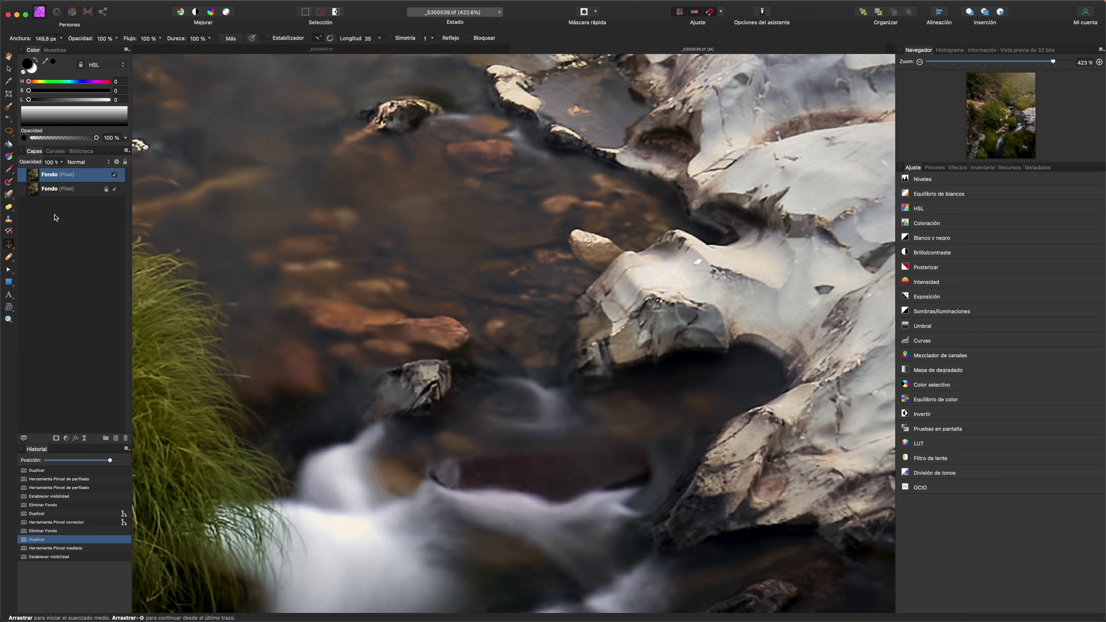
left_click(10, 246)
Select the Blur Brush and smear the rock edge into the water with four strokes.
left_click(66, 278)
left_click_drag(609, 231, 509, 257)
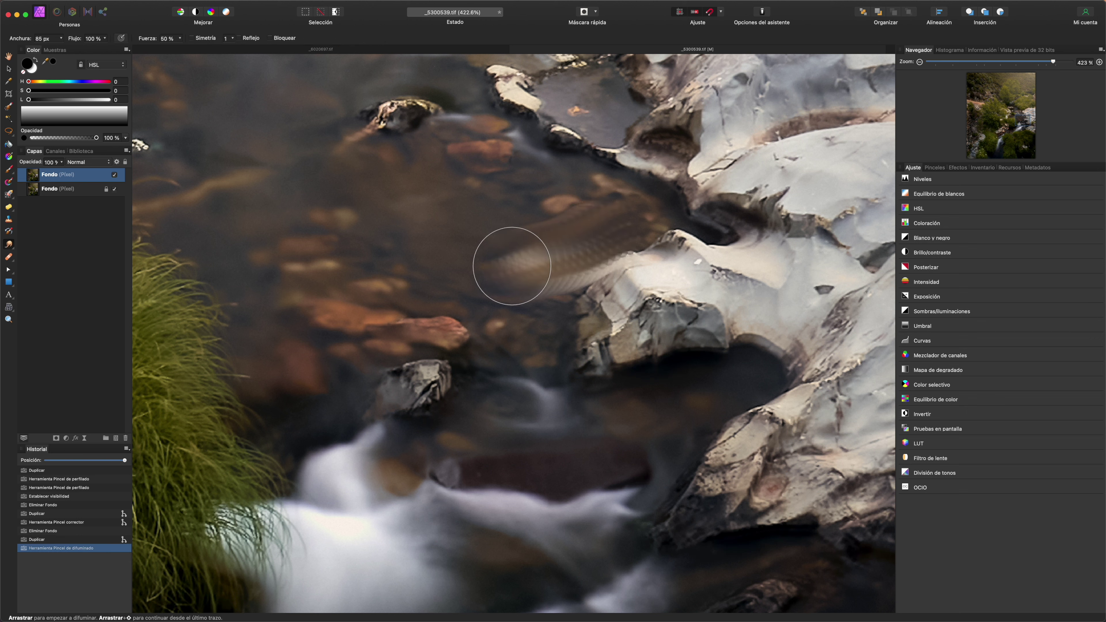
left_click_drag(639, 253, 593, 281)
left_click_drag(679, 318, 461, 306)
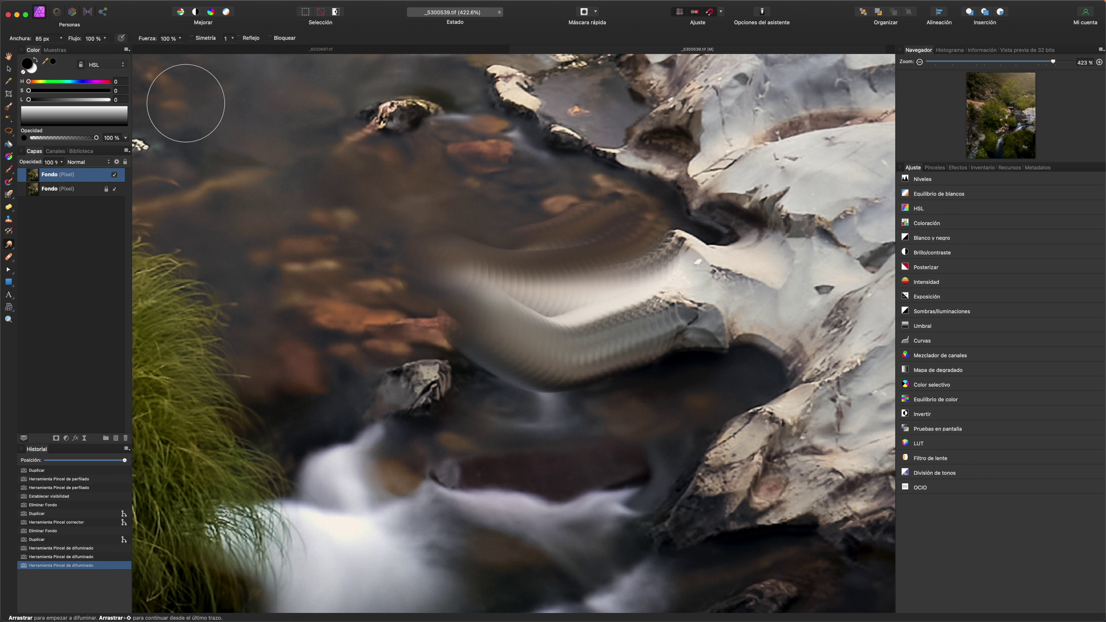
left_click_drag(650, 148, 462, 183)
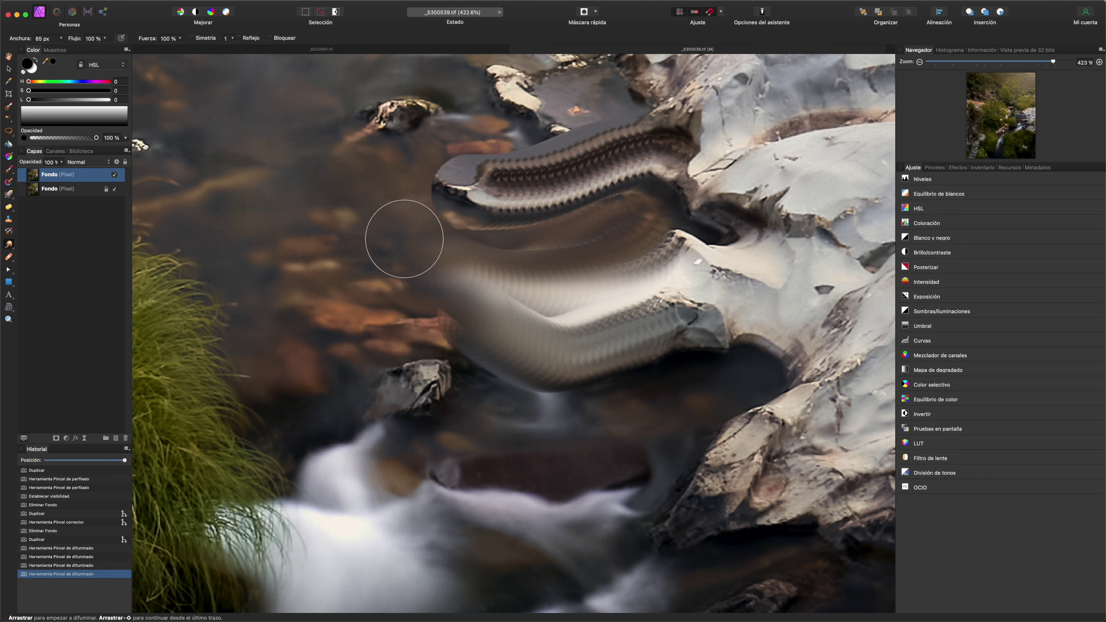
Undo the smears, retry three rock-edge strokes, undo them, and open the Healing Brush flyout.
key("ctrl+z")
key("ctrl+z")
key("ctrl+z")
key("ctrl+z")
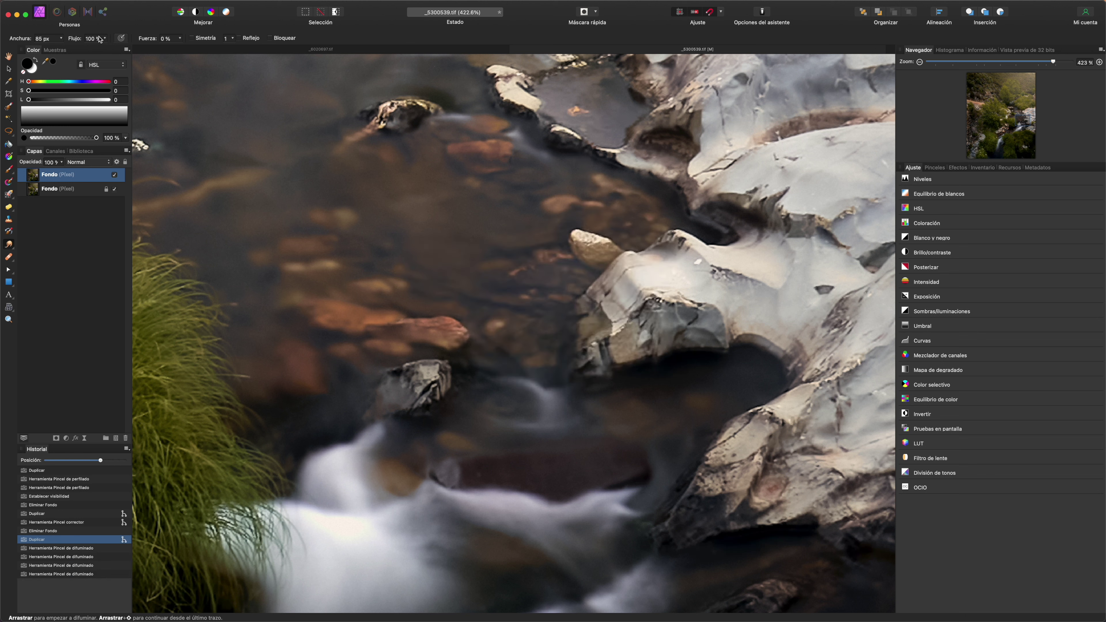
mouse_move(671, 196)
left_mouse_down()
mouse_move(596, 305)
mouse_move(575, 285)
mouse_move(528, 277)
left_mouse_up()
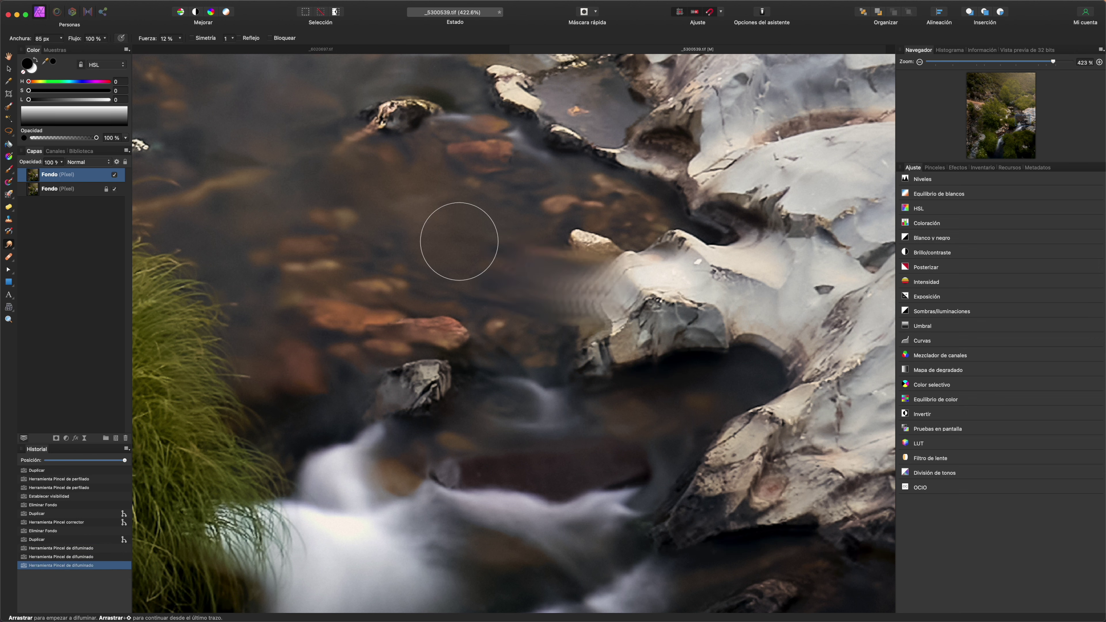
left_click_drag(593, 308, 498, 310)
left_click_drag(583, 306, 505, 300)
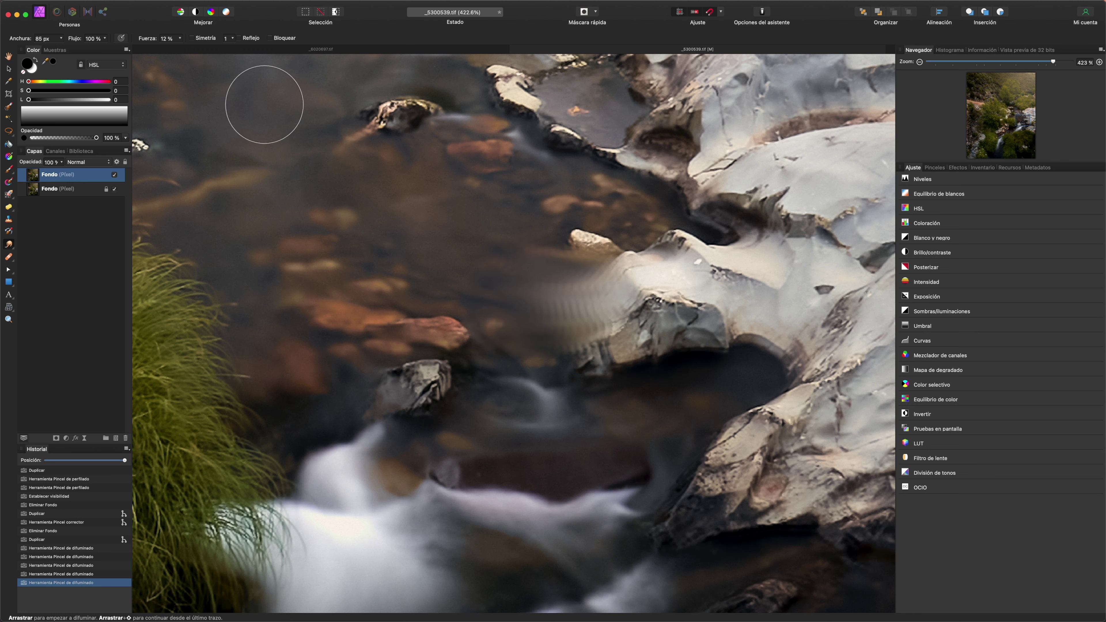
key("super+z")
key("super+z")
key("super+z")
key("super+z")
key("super+z")
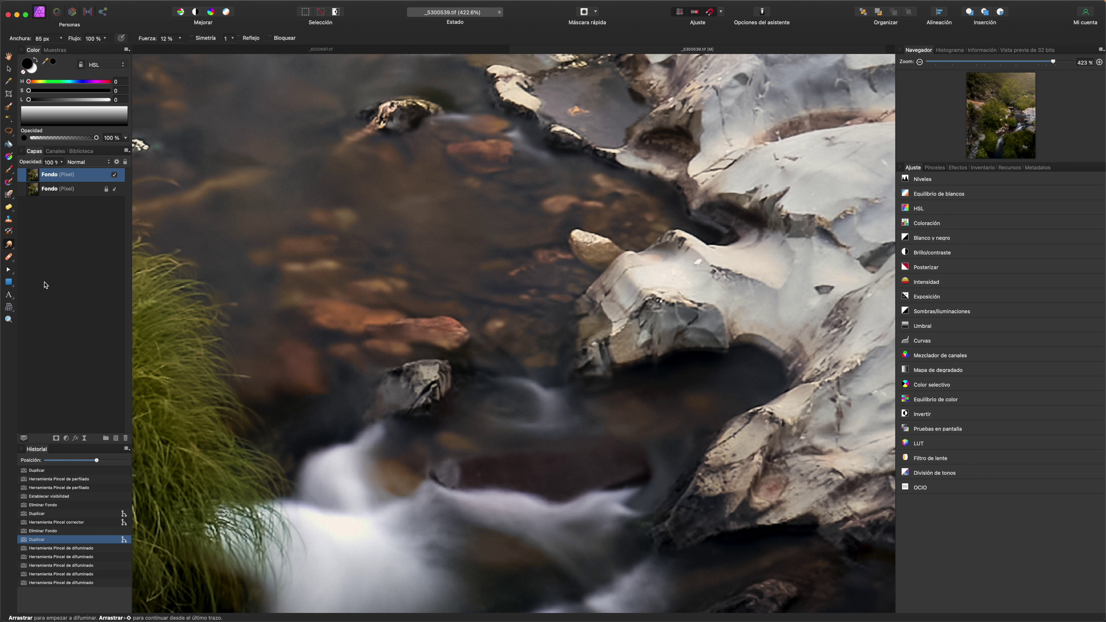
left_click(8, 258)
left_click(8, 258)
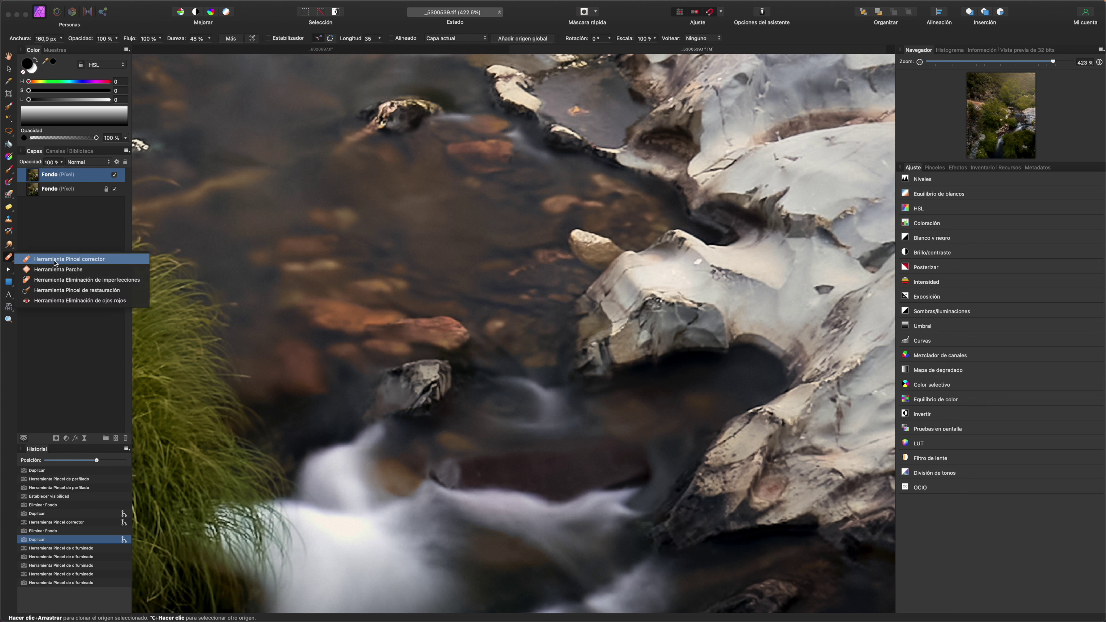
left_click(55, 259)
left_click_drag(528, 230, 588, 216)
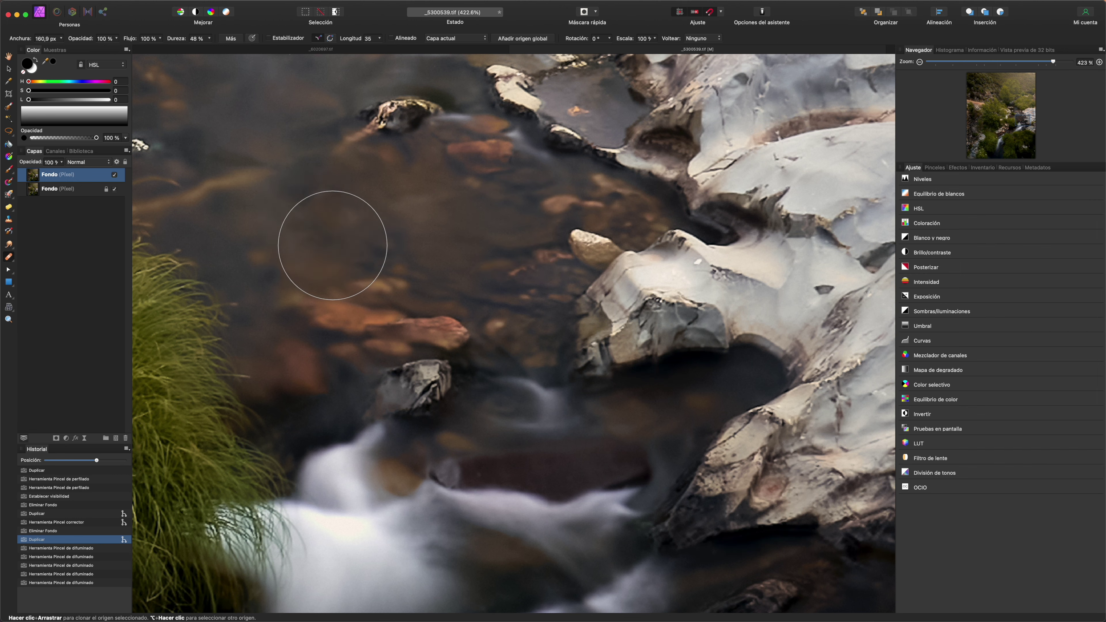
scroll(412, 210, "down", 3)
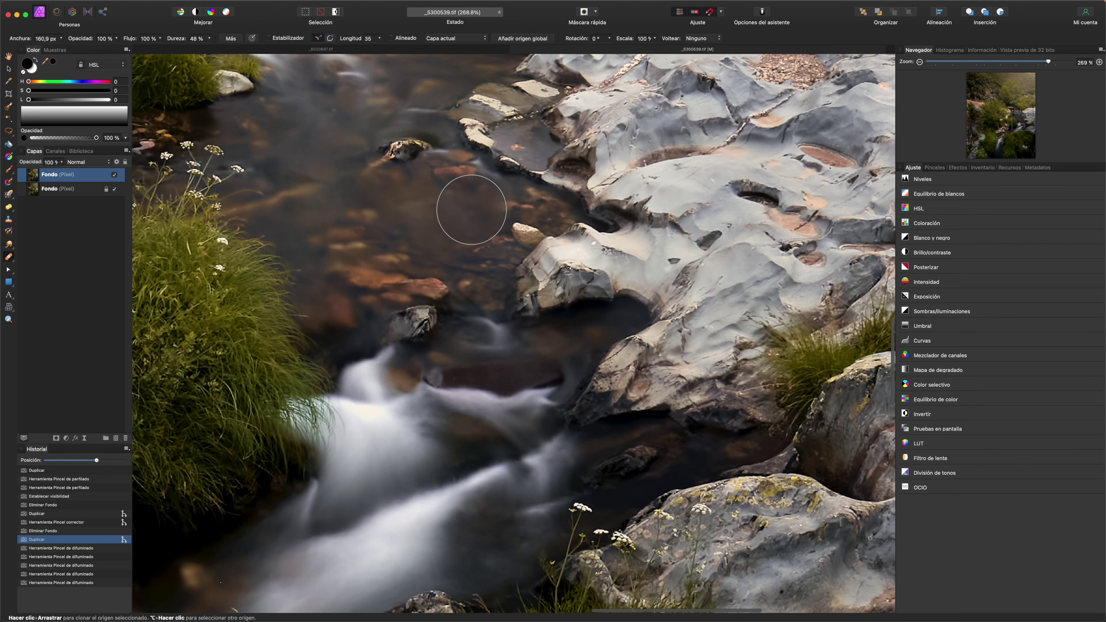
left_click(412, 323, "alt")
left_click_drag(415, 177, 400, 163)
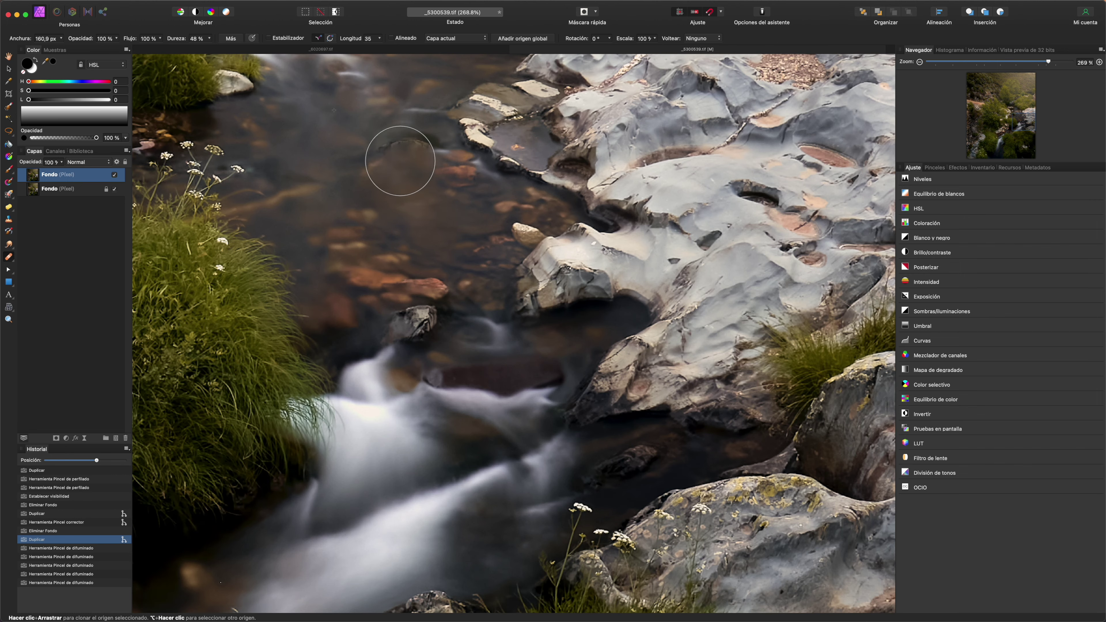
scroll(388, 161, "up", 10)
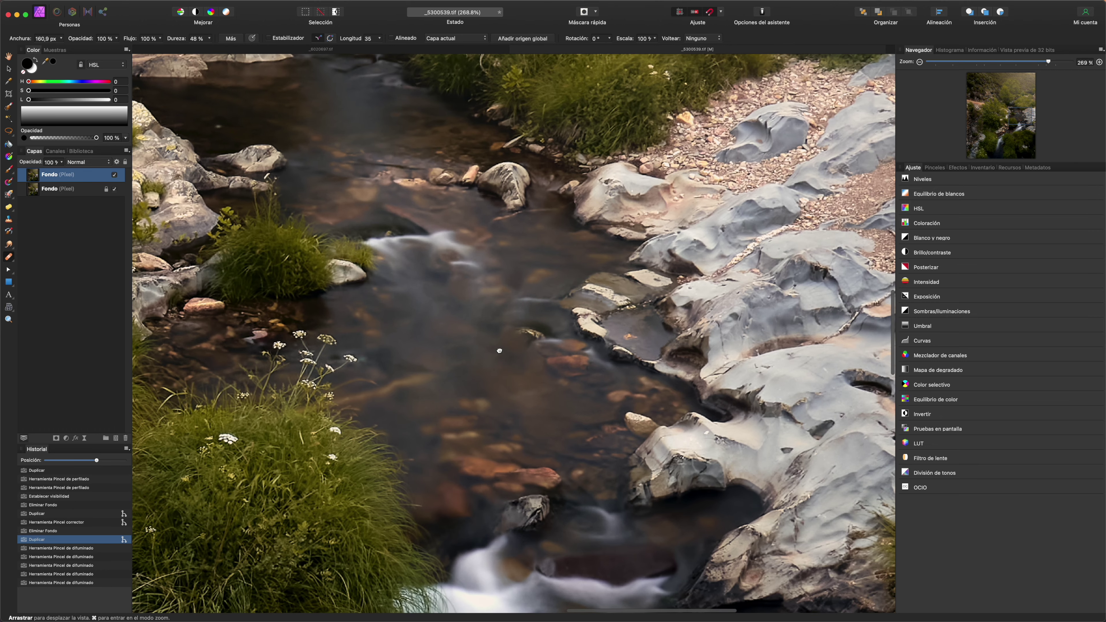
left_click_drag(496, 360, 520, 336)
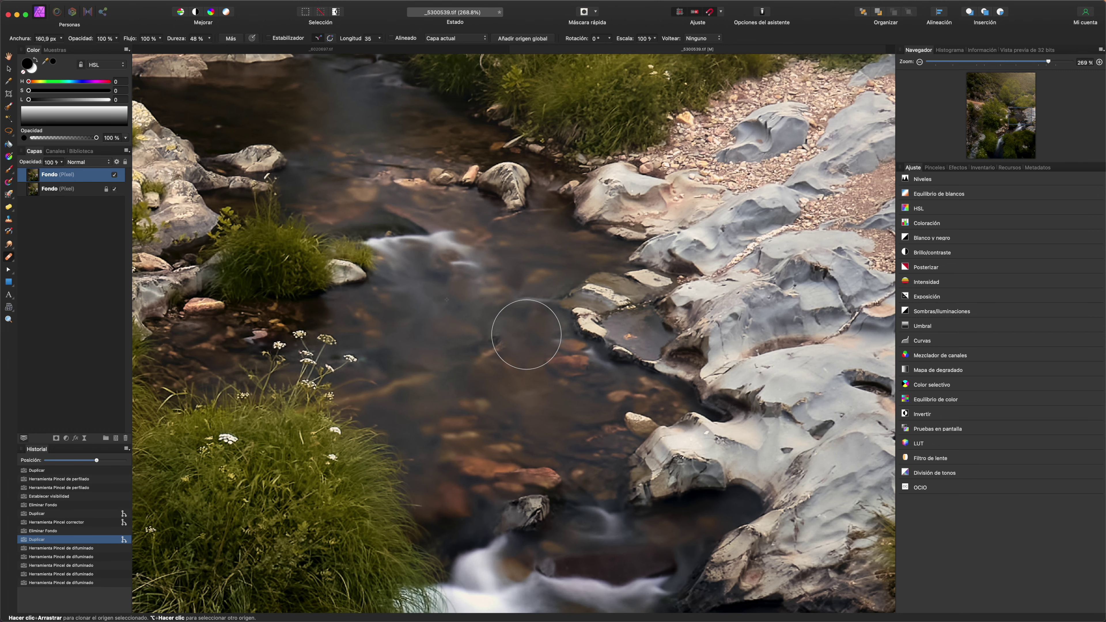
key("ctrl+z")
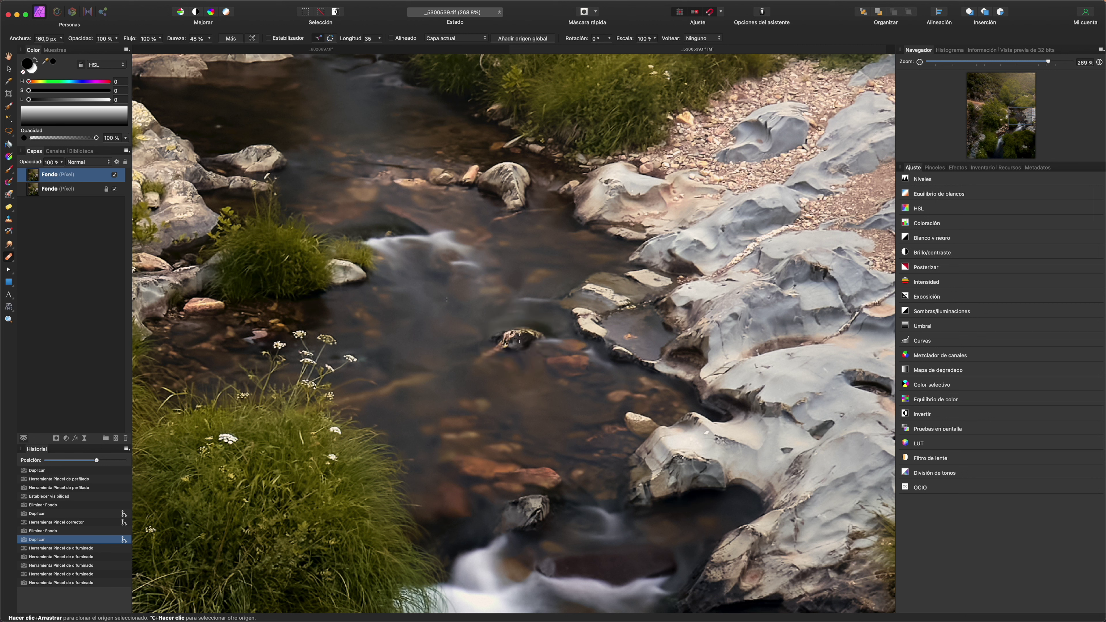
mouse_move(469, 333)
left_mouse_down()
mouse_move(524, 342)
mouse_move(499, 338)
left_mouse_up()
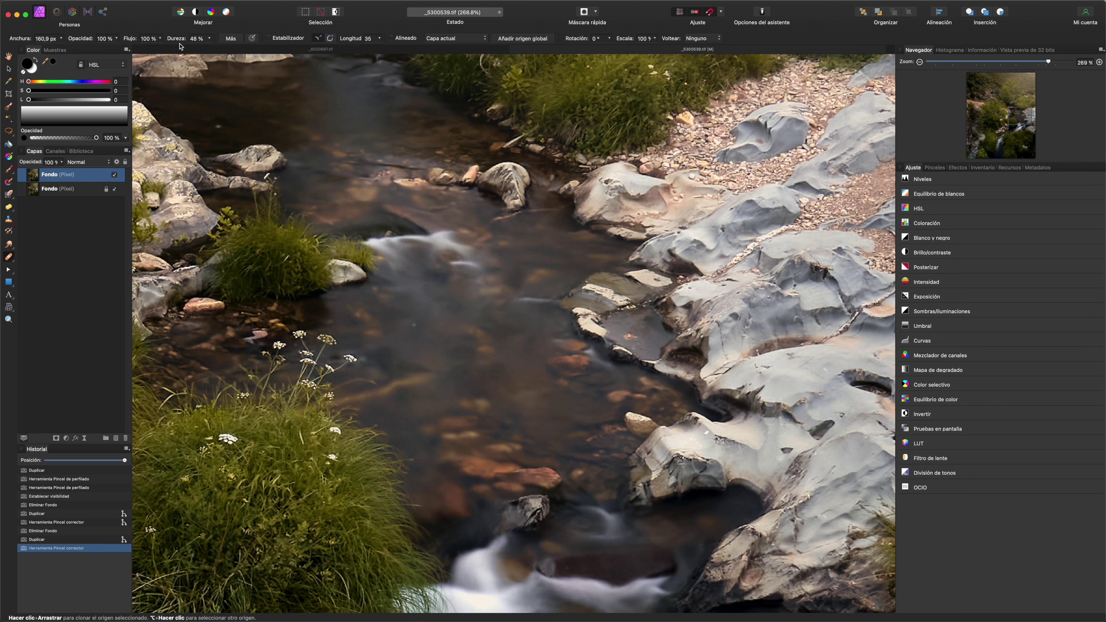
left_click_drag(489, 301, 485, 393)
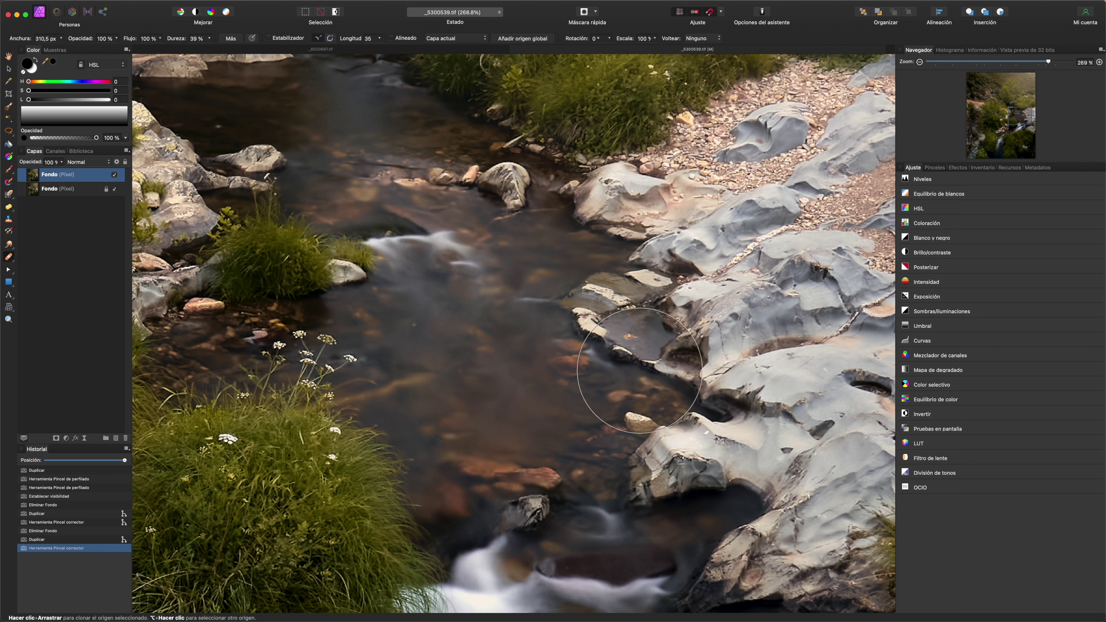
left_click_drag(435, 370, 316, 370)
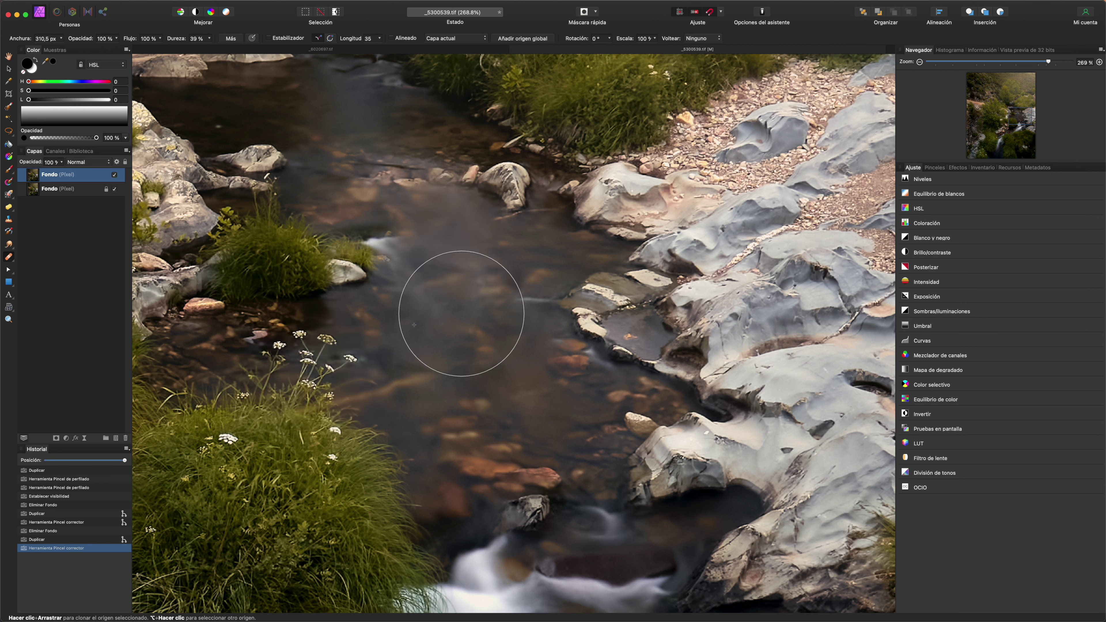
key("super+z")
left_click(183, 234)
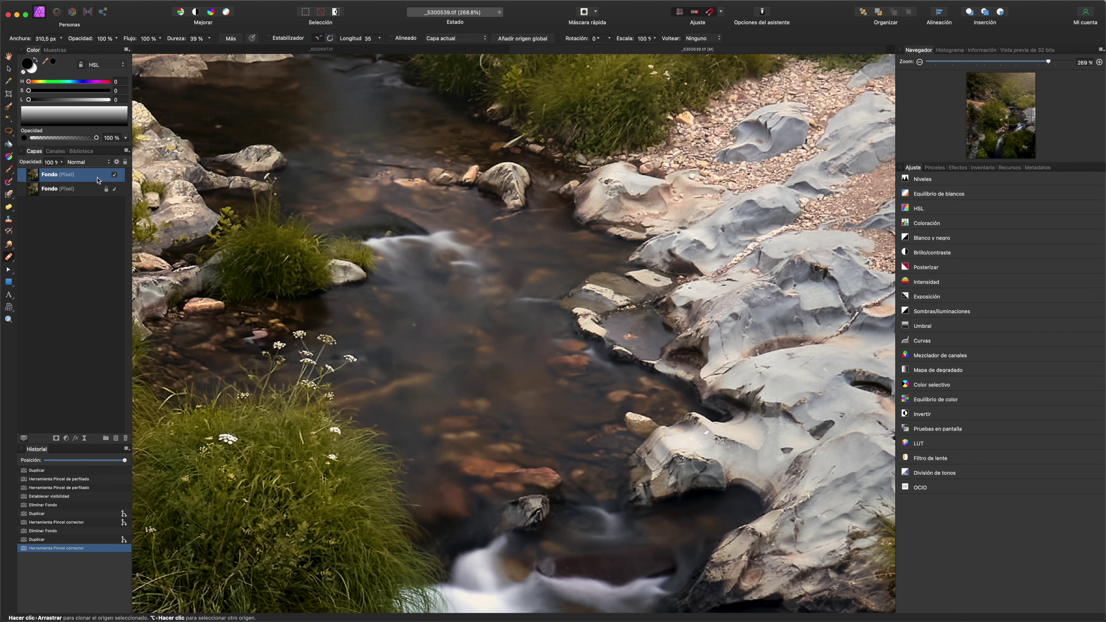
left_click(115, 175)
left_click(114, 175)
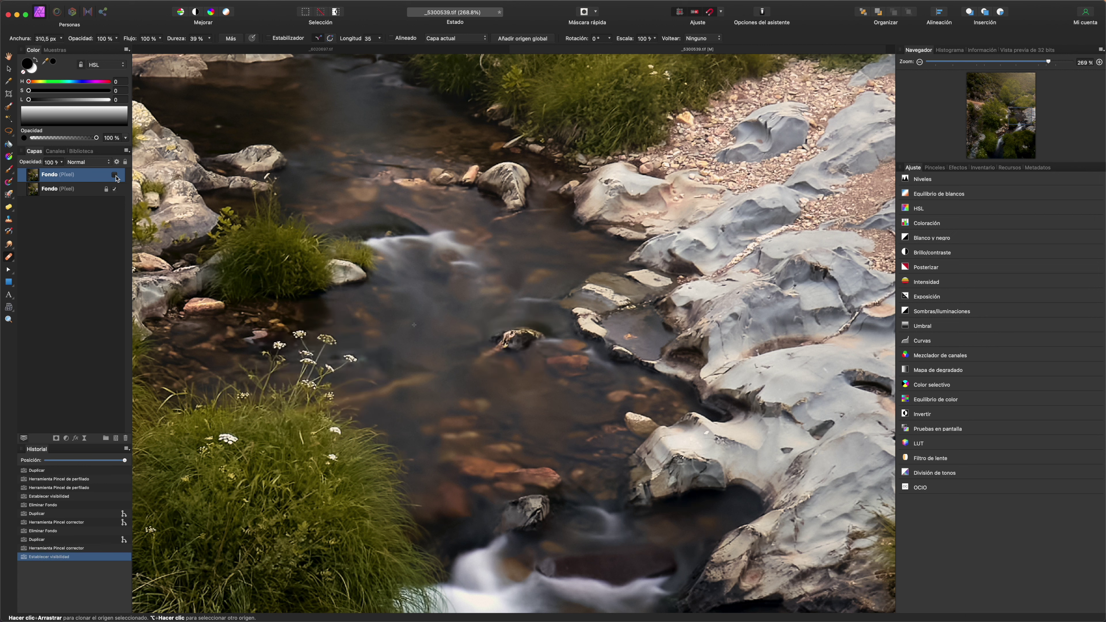
left_click(115, 175)
left_click(114, 175)
left_click(114, 174)
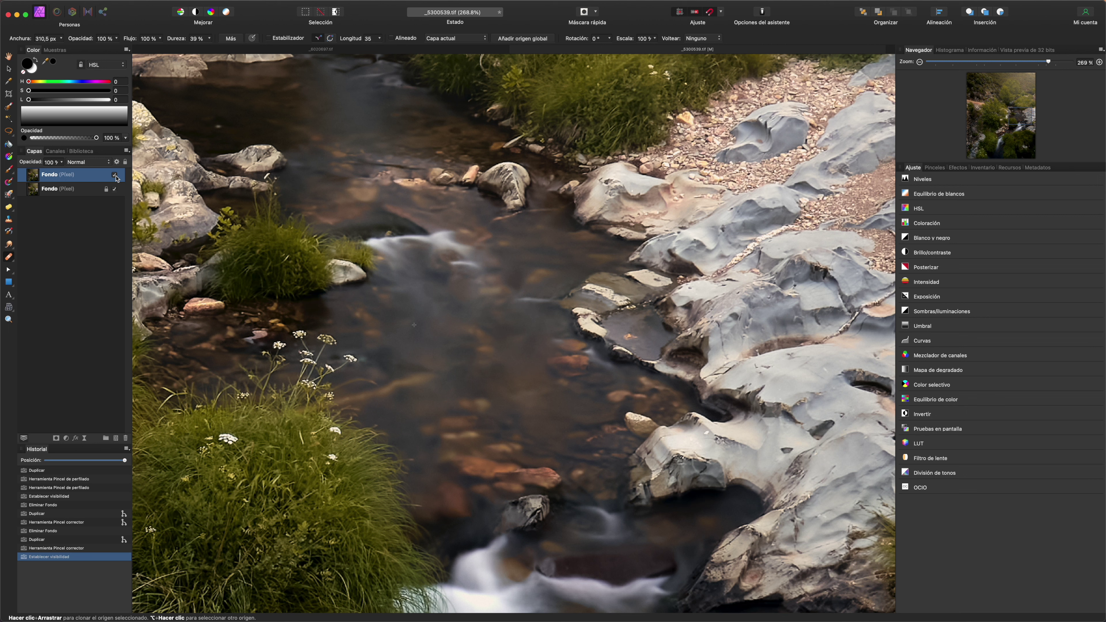
left_click(114, 174)
key("super+z")
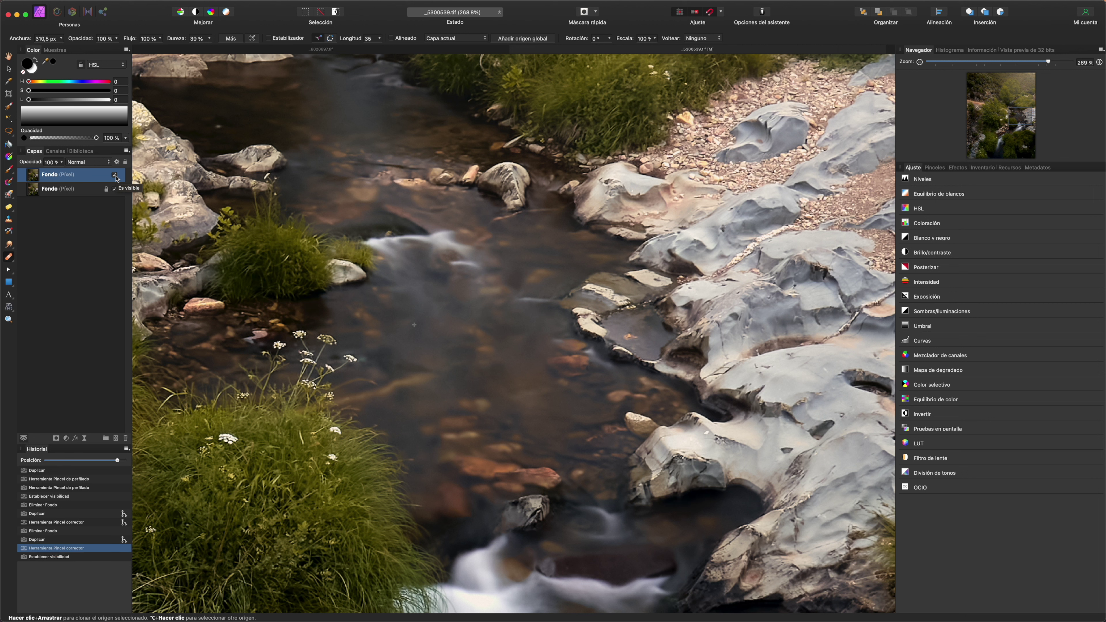
key("super+z")
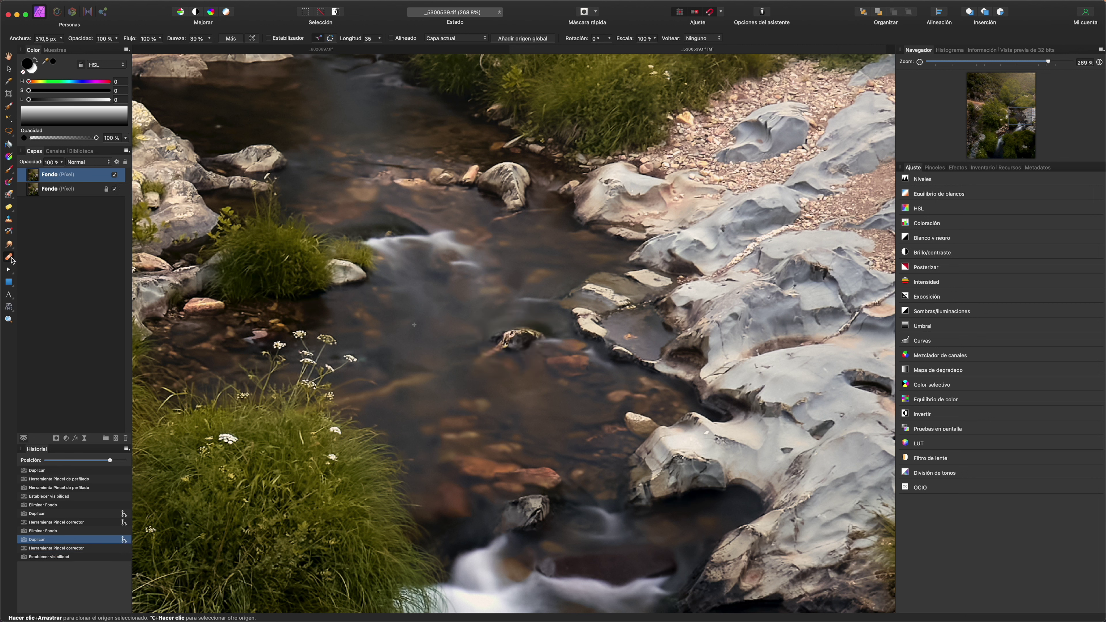
left_click(10, 258)
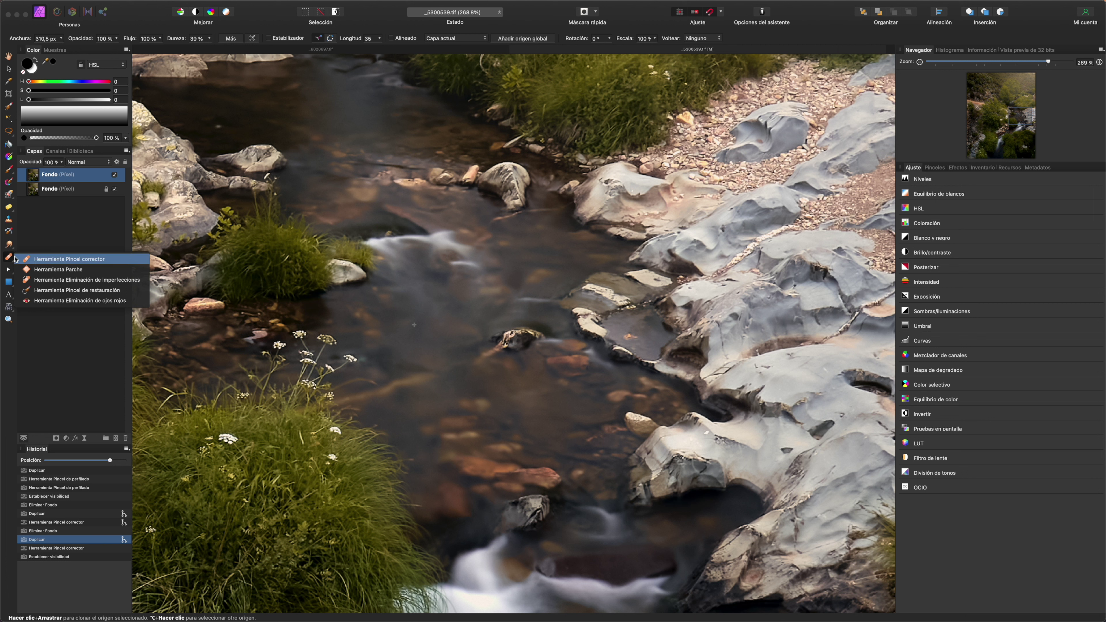
Patch the mid-stream rock selection from a nearby source area and commit it.
left_click(65, 270)
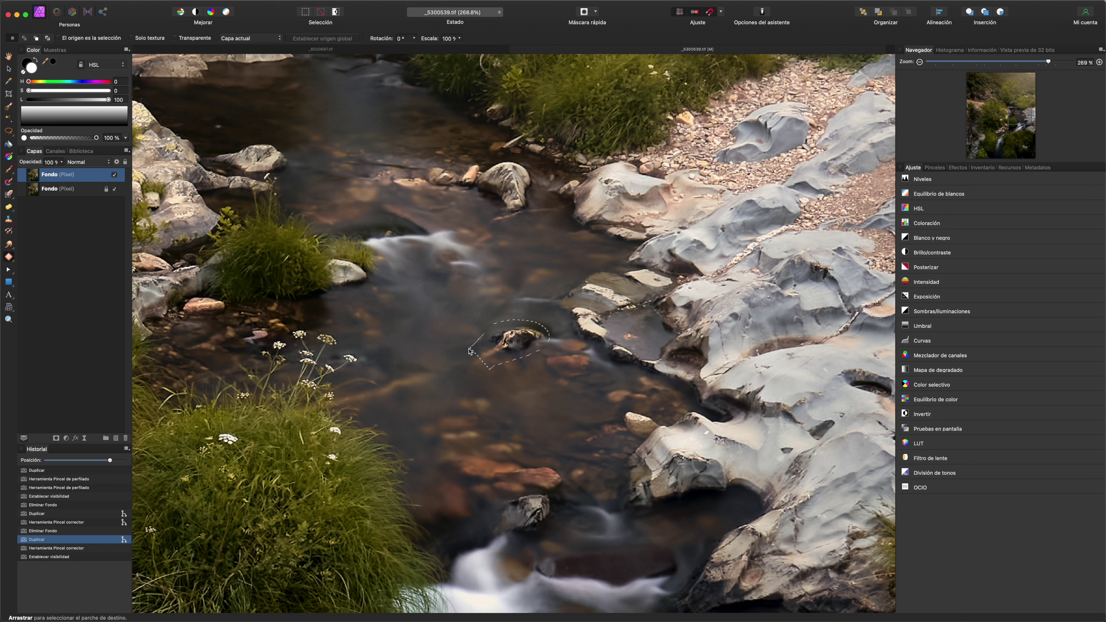
left_click(485, 378)
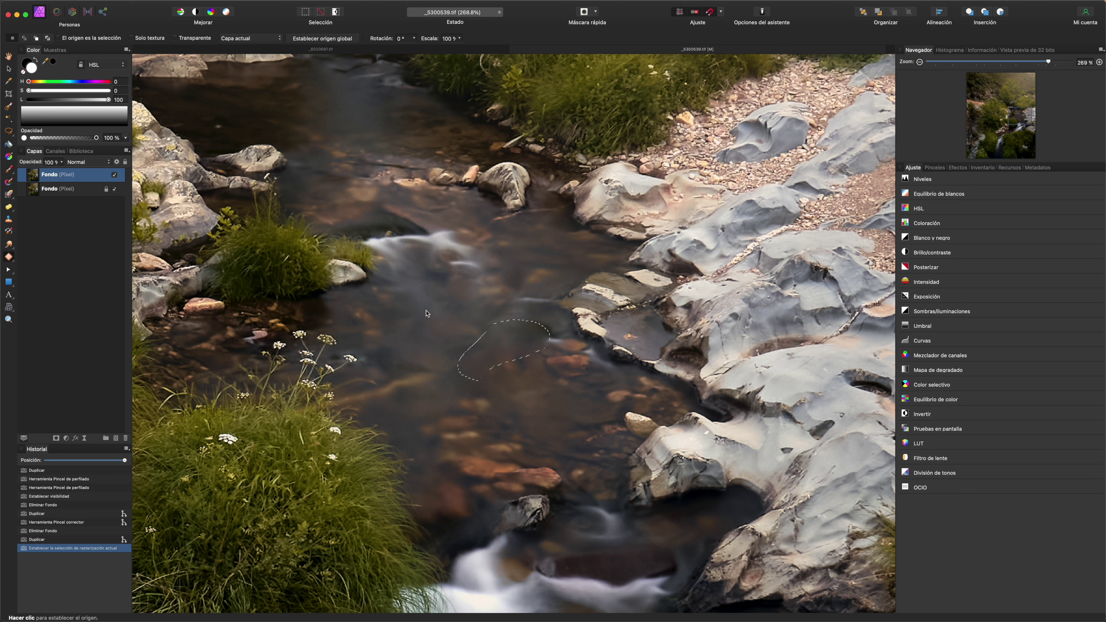
left_click(468, 297)
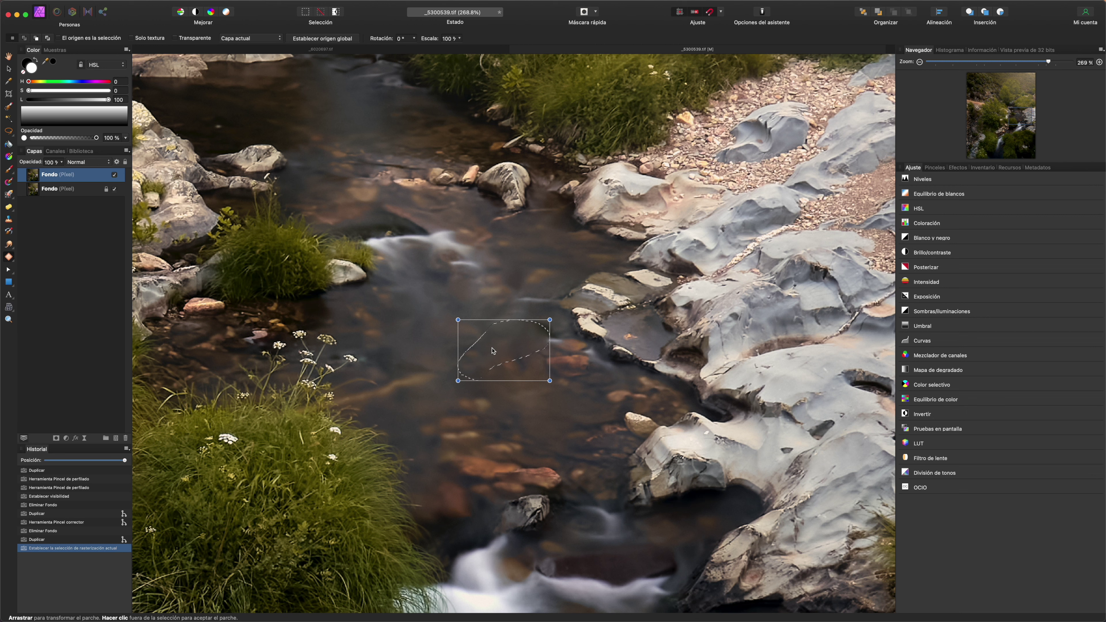
key("super+d")
key("h")
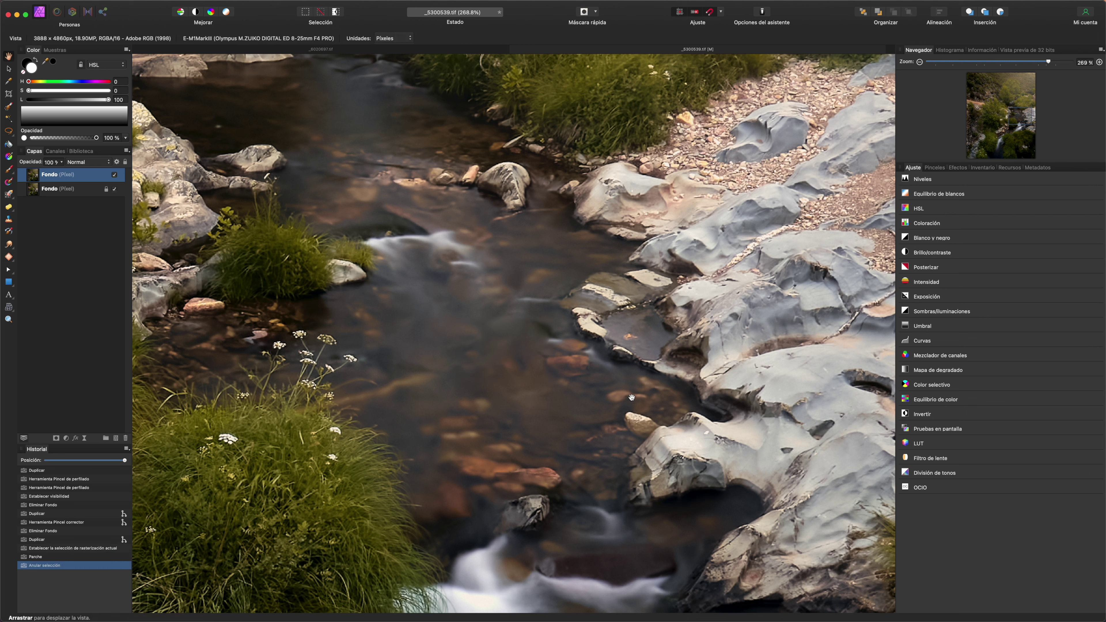
Compare with the top layer hidden, undo back to the unpatched state, and select Blemish Removal.
left_click(115, 175)
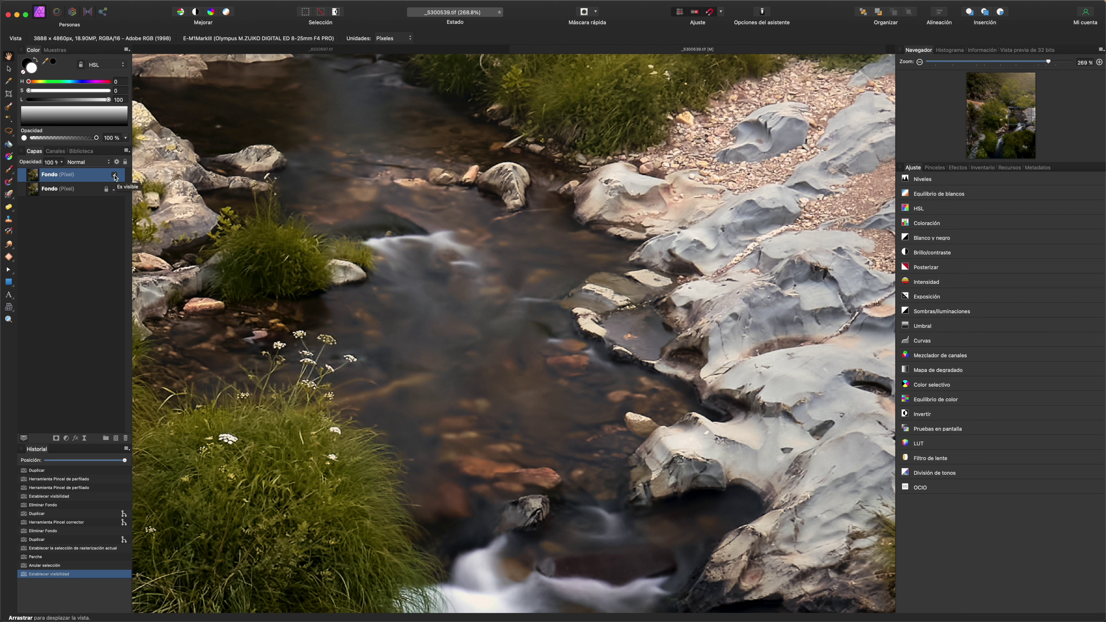
key("super+z")
key("super+z")
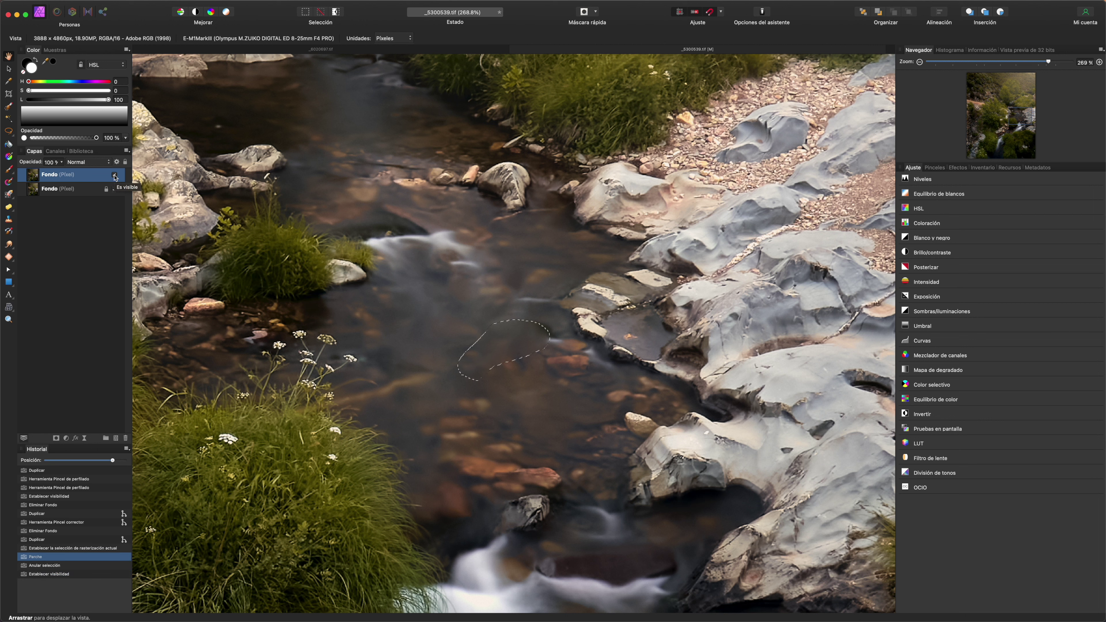
key("super+z")
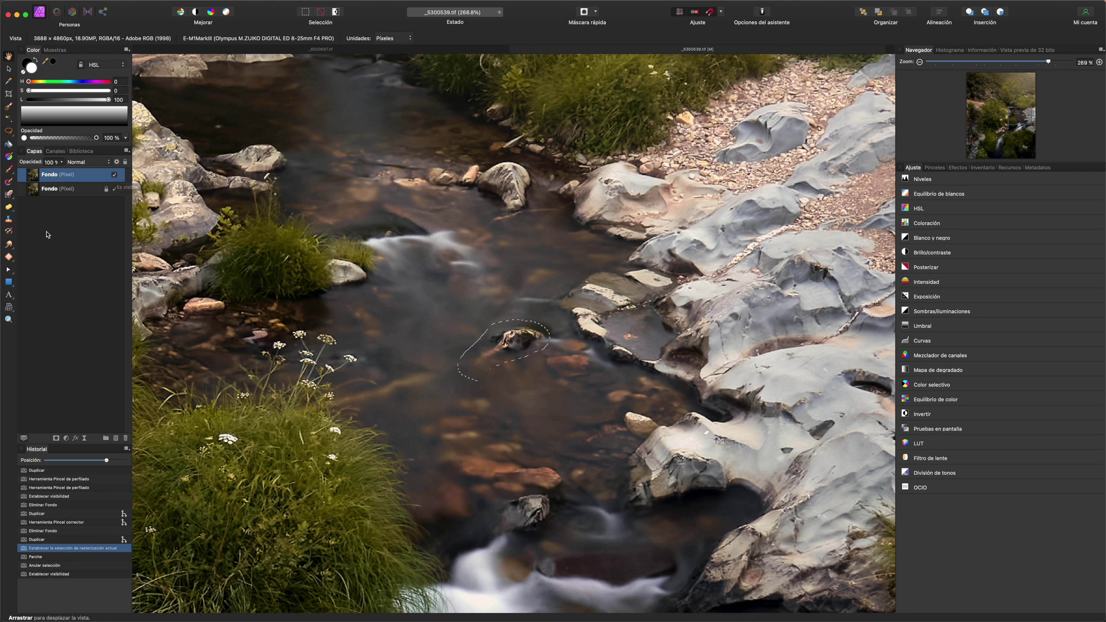
left_click(9, 256)
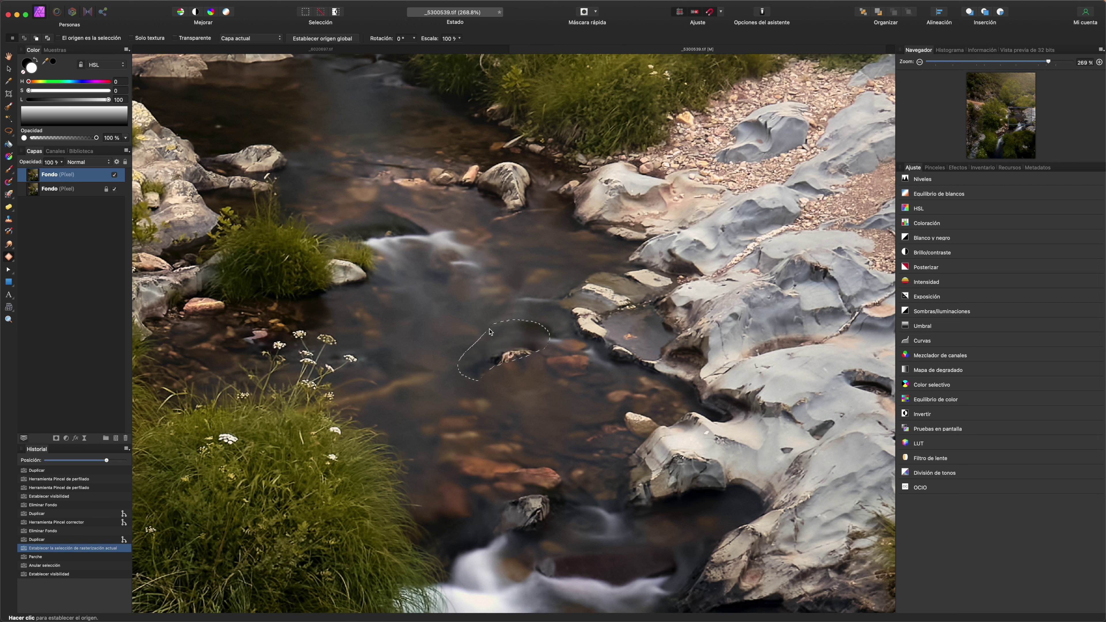
key("super+z")
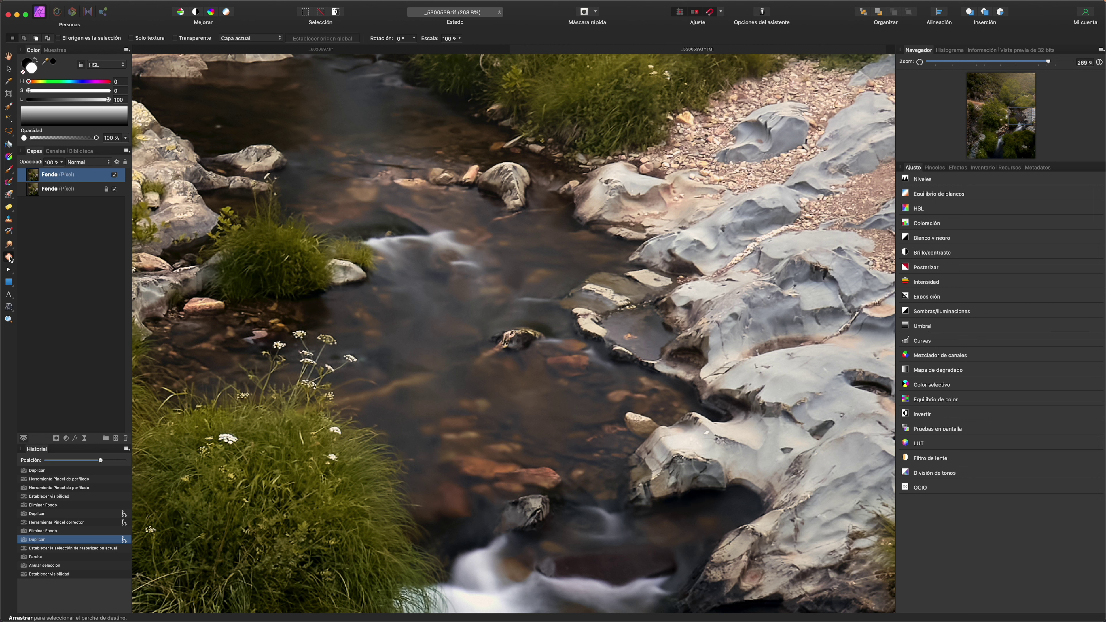
left_click(10, 258)
left_click(75, 282)
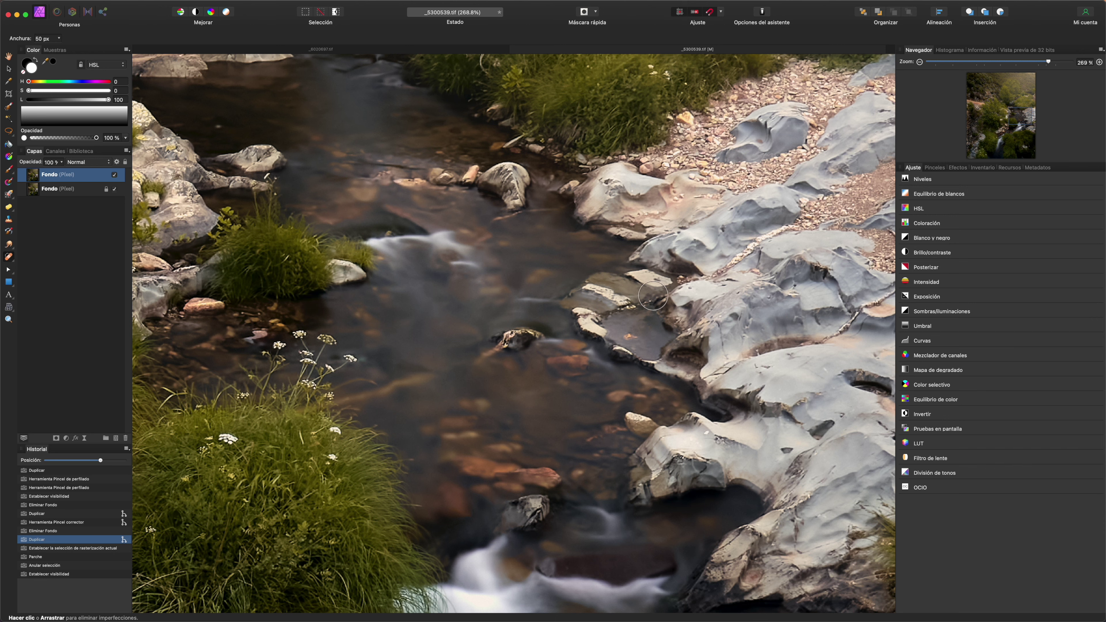
Zoom onto the grassy bank and heal the white flower with a 30 px brush.
scroll(577, 151, "up", 2)
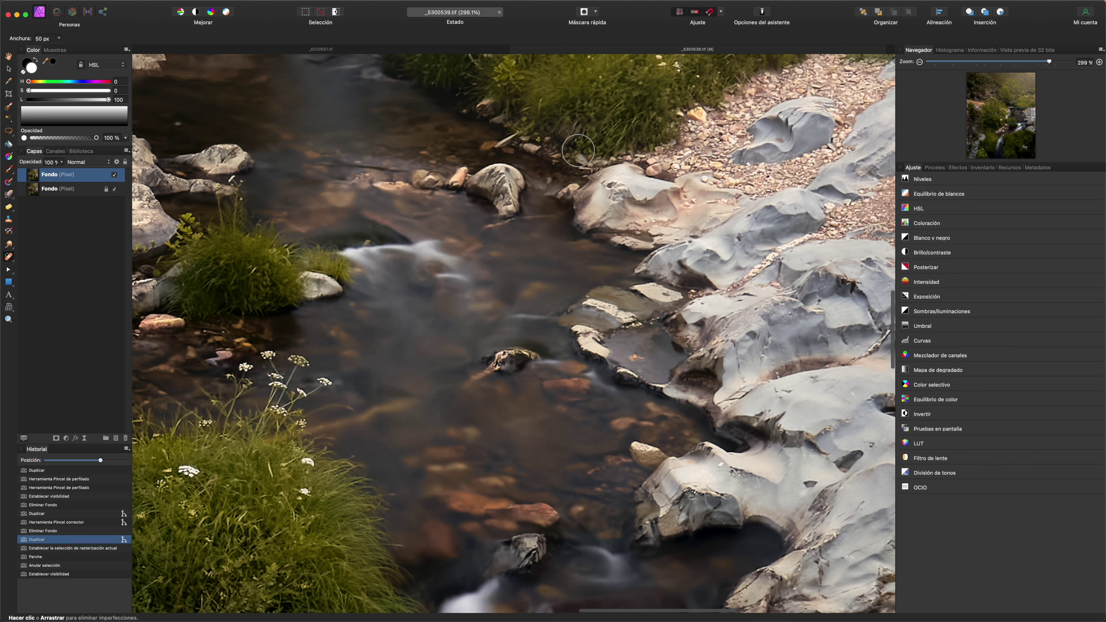
scroll(577, 151, "down", 5)
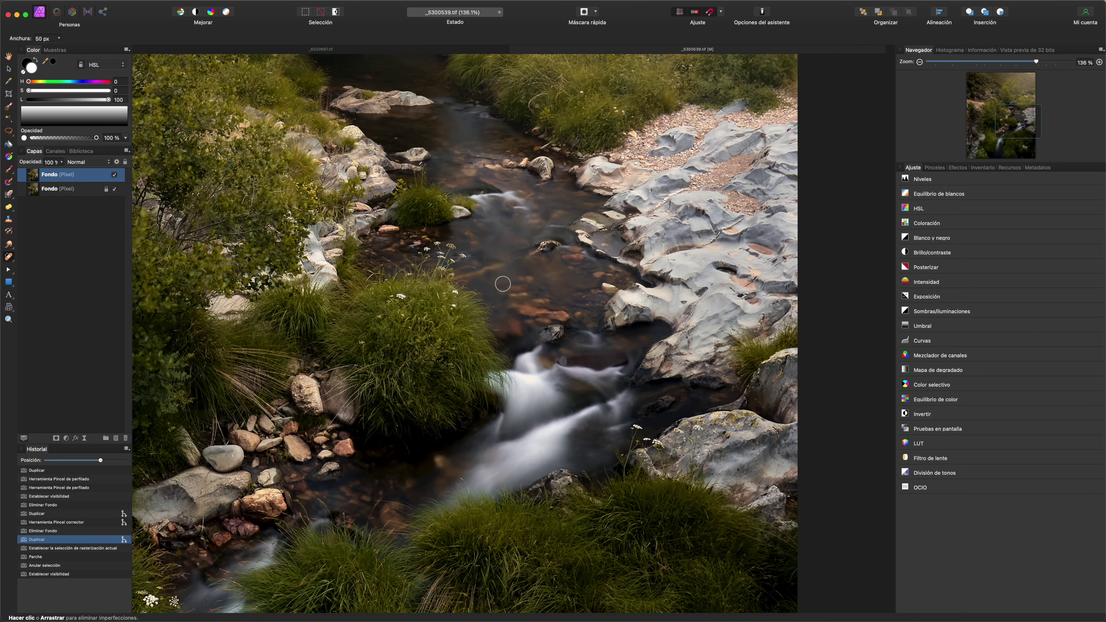
mouse_move(444, 213)
left_mouse_down()
mouse_move(494, 617)
mouse_move(508, 316)
mouse_move(361, 377)
left_mouse_up()
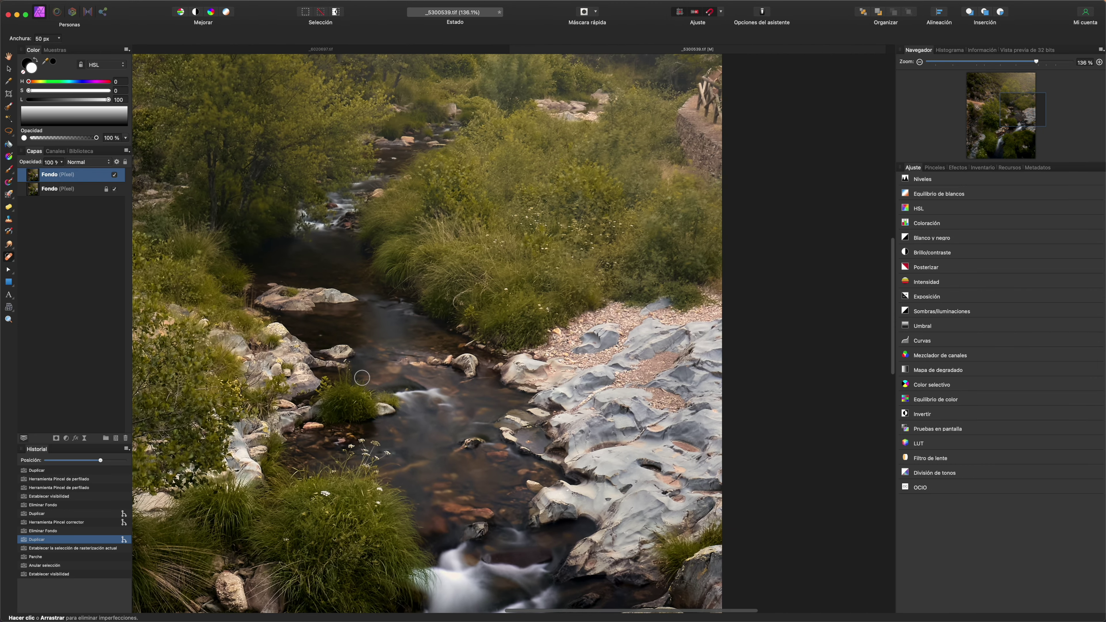
scroll(505, 285, "up", 5)
scroll(514, 294, "up", 5)
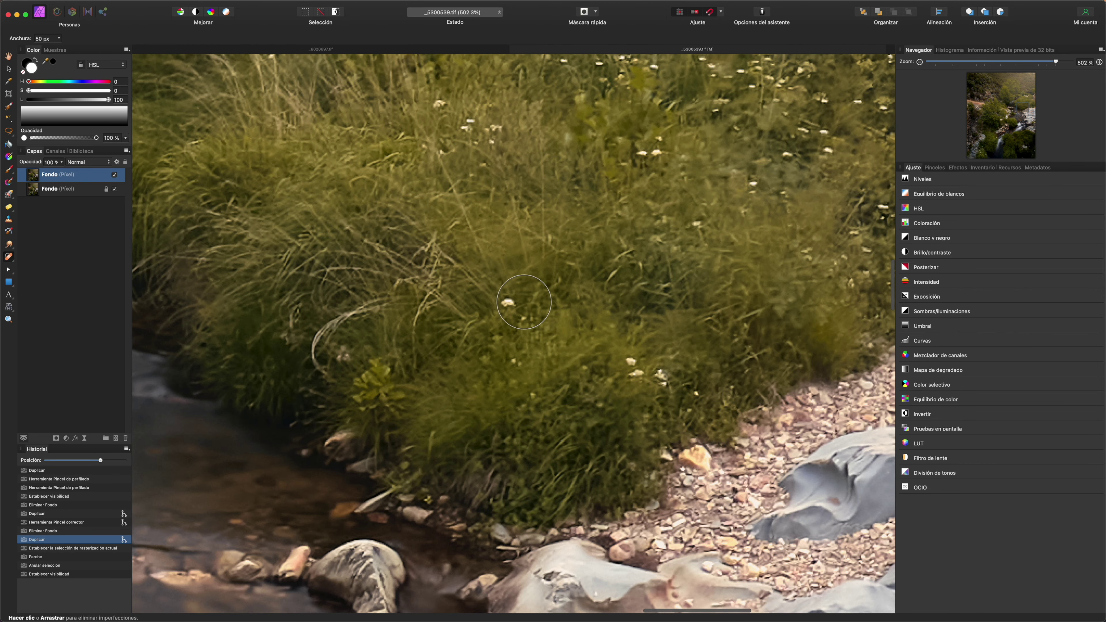
left_click_drag(521, 304, 519, 299)
left_click_drag(519, 299, 509, 302)
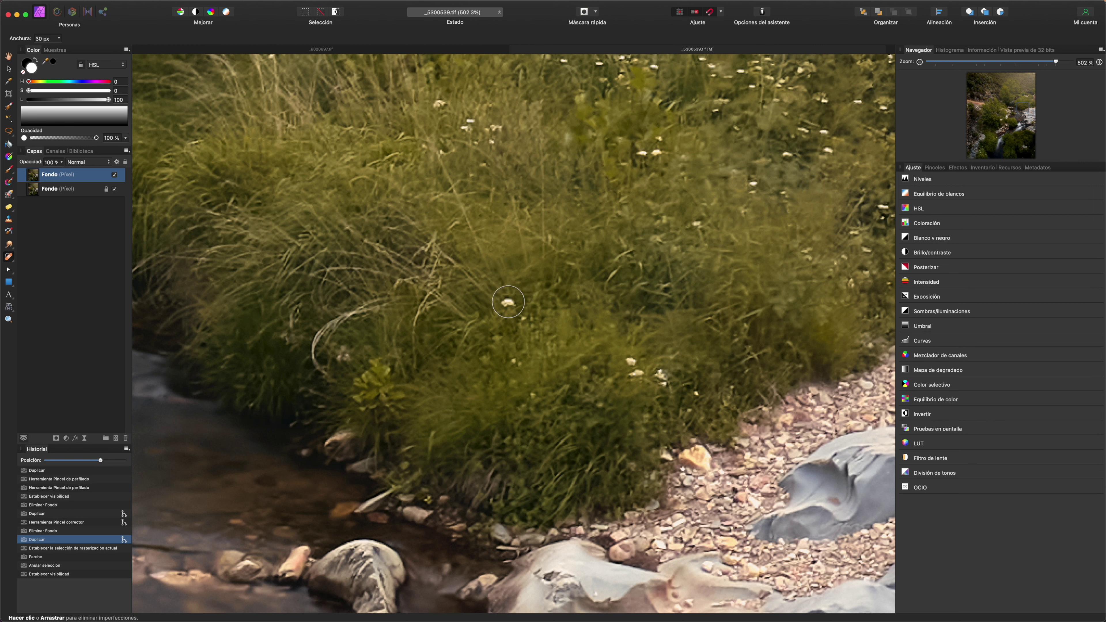
left_click(508, 301)
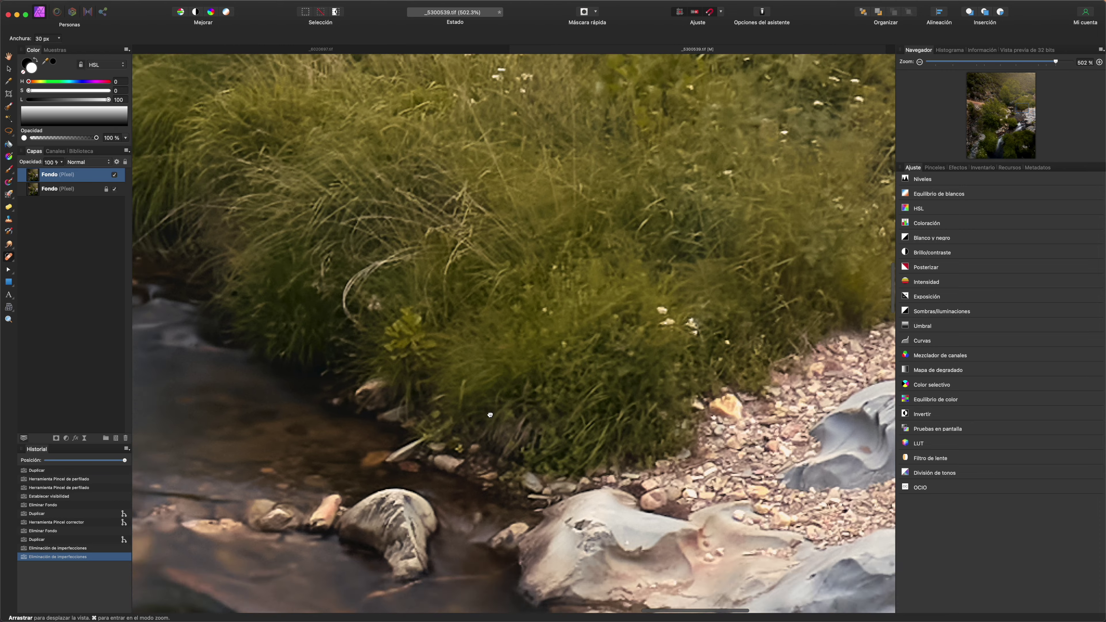
Scroll back down and enlarge the healing brush to about 138 px.
scroll(449, 478, "down", 10)
scroll(449, 478, "left", 5)
mouse_move(601, 456)
left_mouse_down()
mouse_move(624, 448)
mouse_move(603, 448)
left_mouse_up()
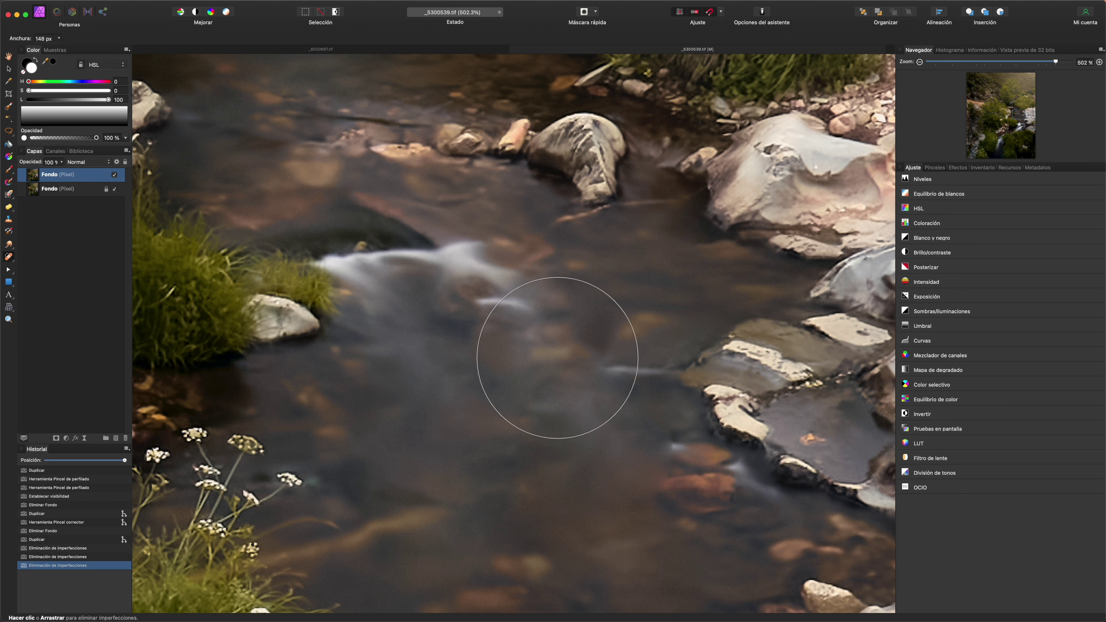
Heal the lower rock into water with a 189 px brush, then undo all healing strokes.
left_click_drag(482, 281, 481, 279)
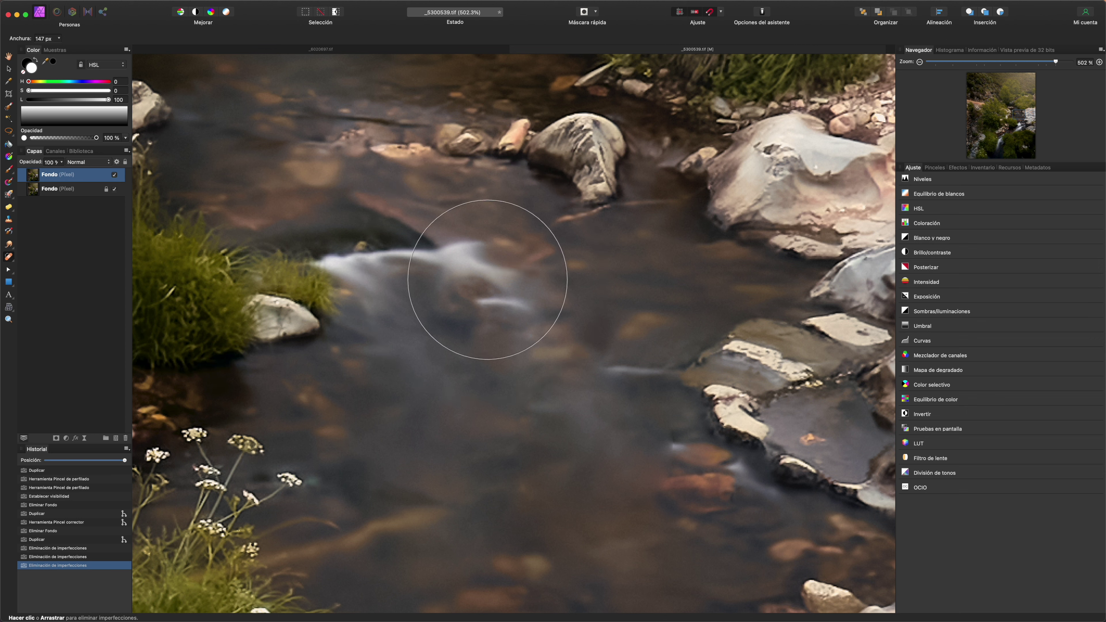
mouse_move(557, 191)
left_mouse_down()
mouse_move(570, 281)
mouse_move(643, 267)
left_mouse_up()
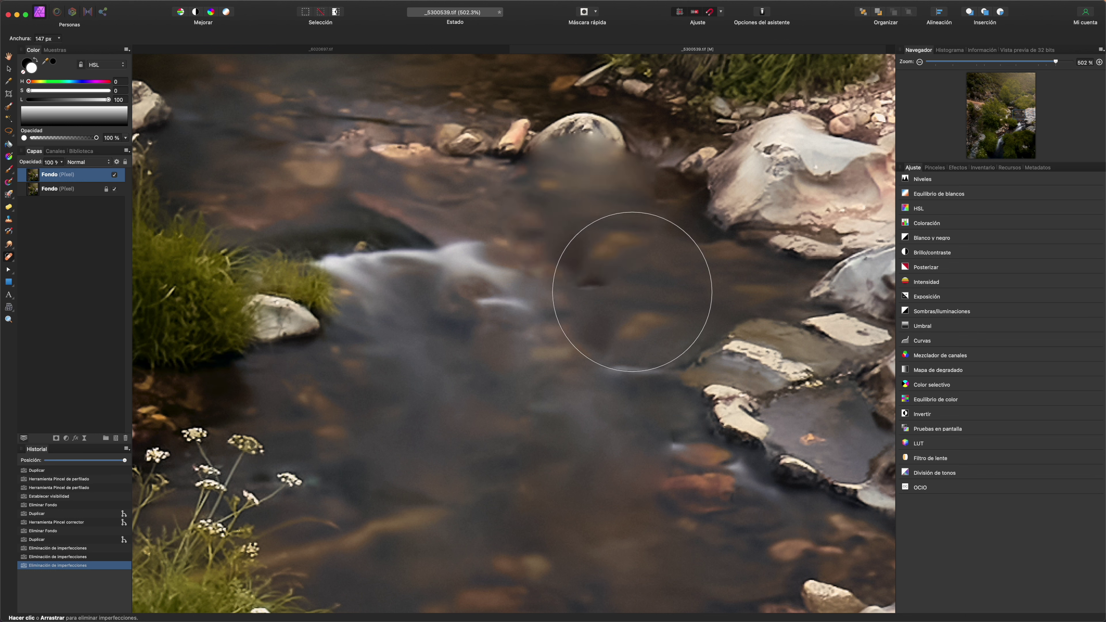
left_click_drag(641, 297, 564, 252)
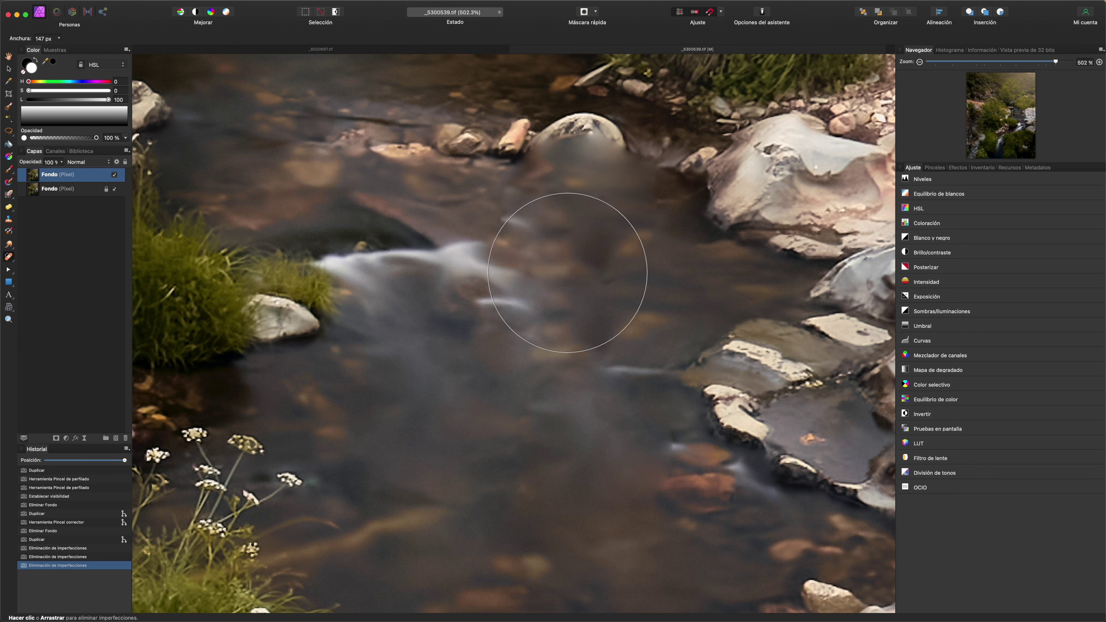
key("ctrl+z")
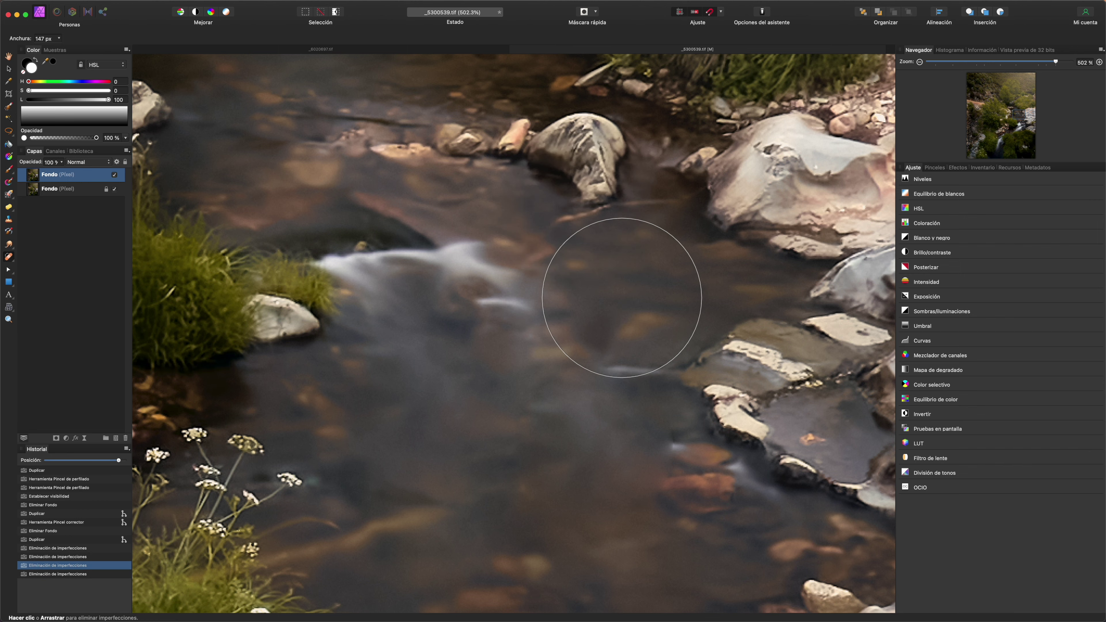
key("ctrl+z")
scroll(605, 249, "down", 1)
scroll(605, 249, "down", 3)
scroll(605, 250, "down", 2)
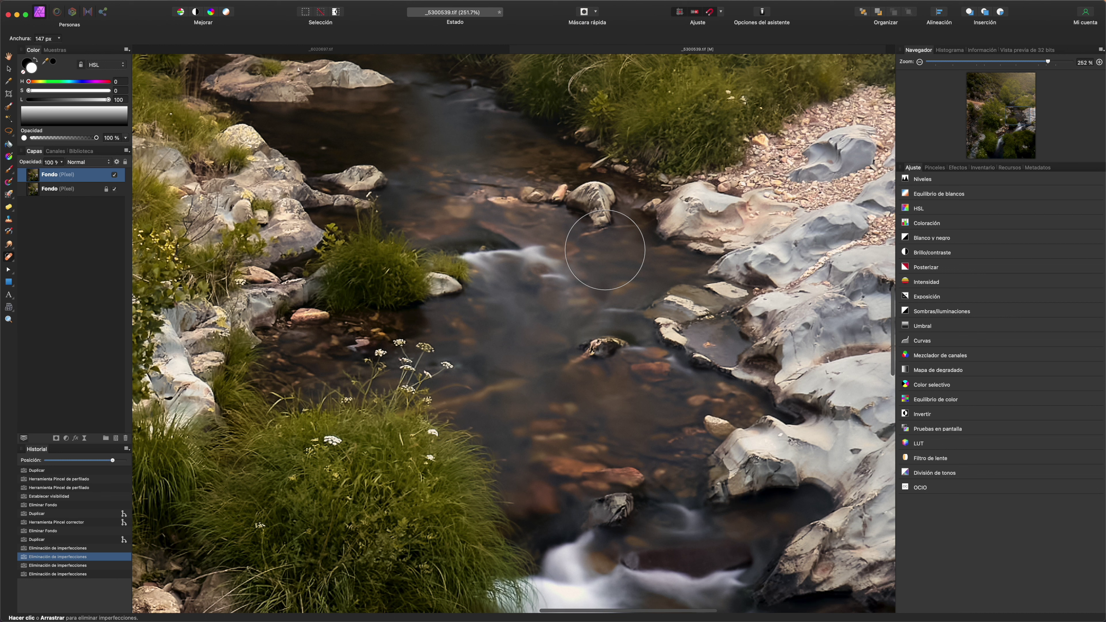
key("super+z")
key("super+z")
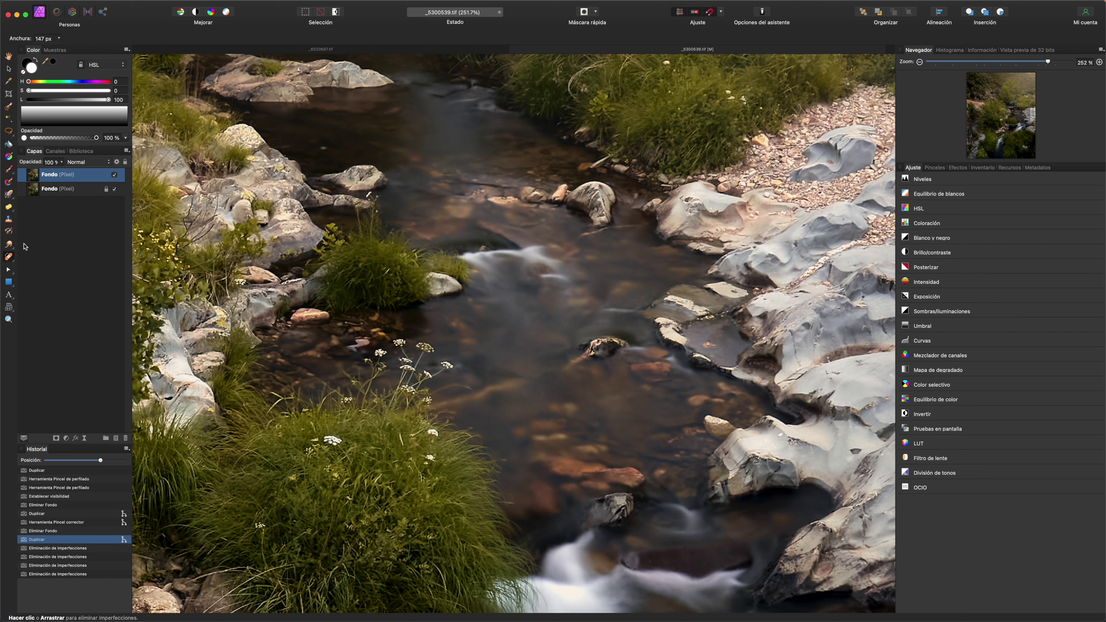
Select the Restoration Brush and add a new empty pixel layer above the Fondo layers.
left_click(8, 257)
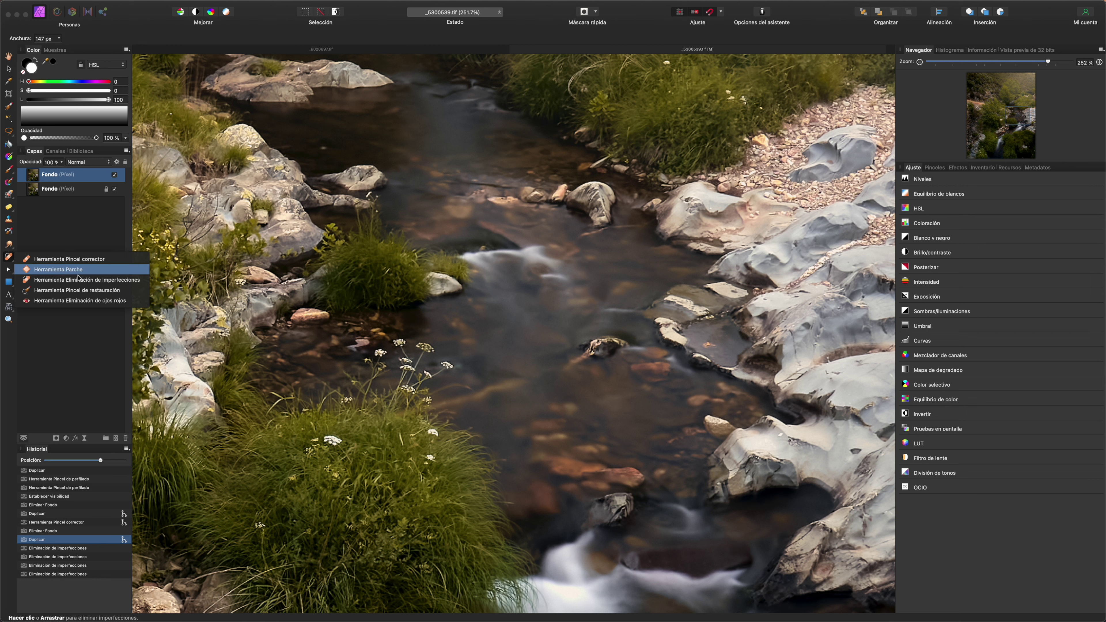
left_click(93, 291)
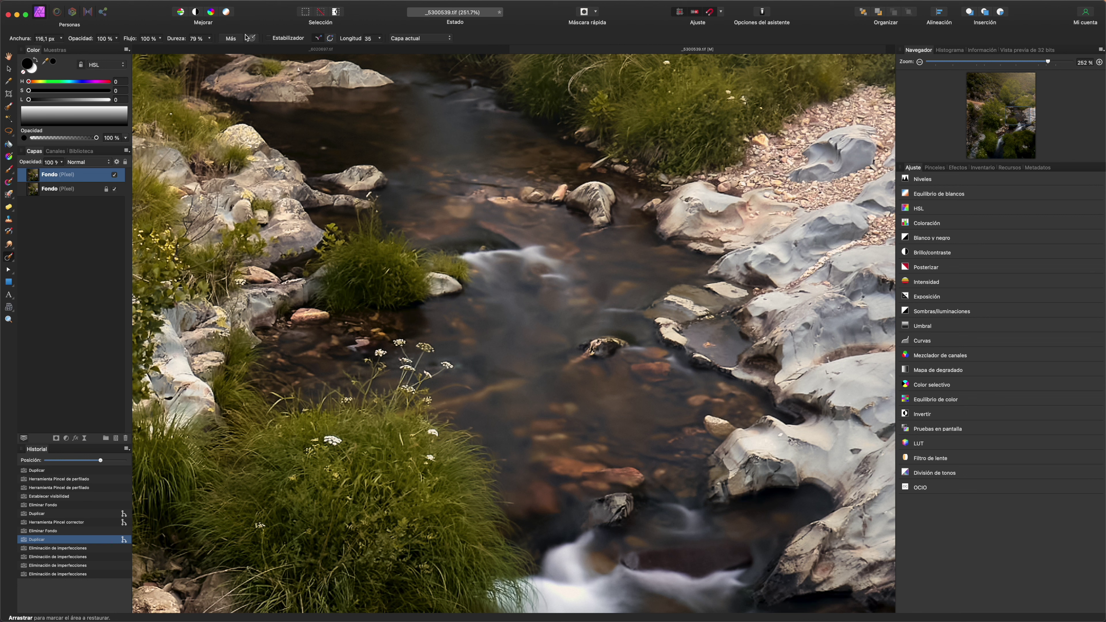
left_click(450, 39)
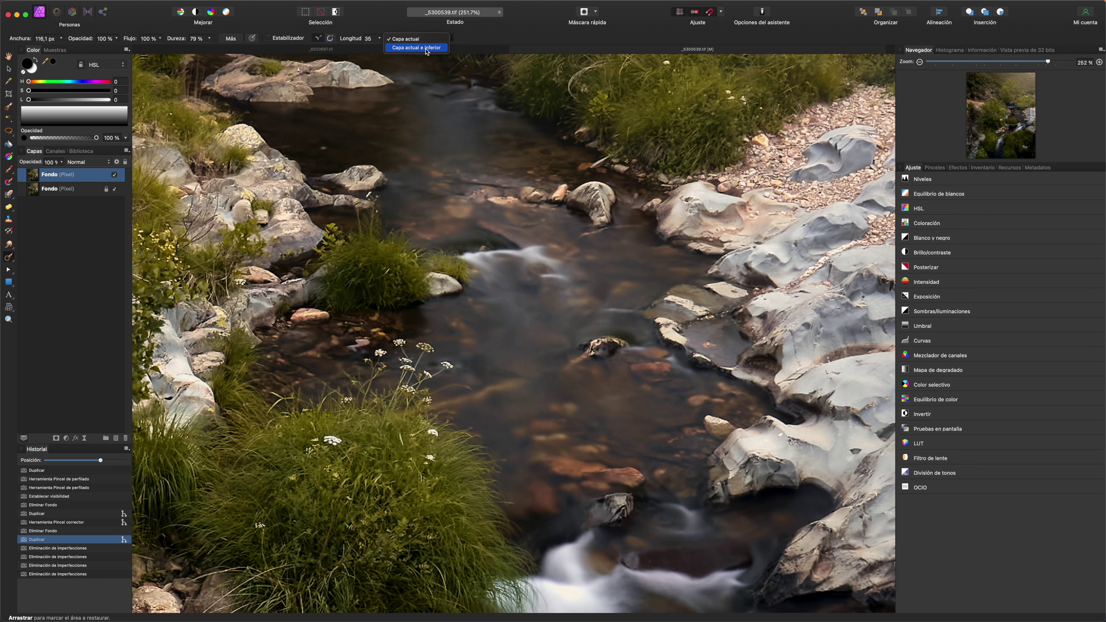
left_click(64, 175)
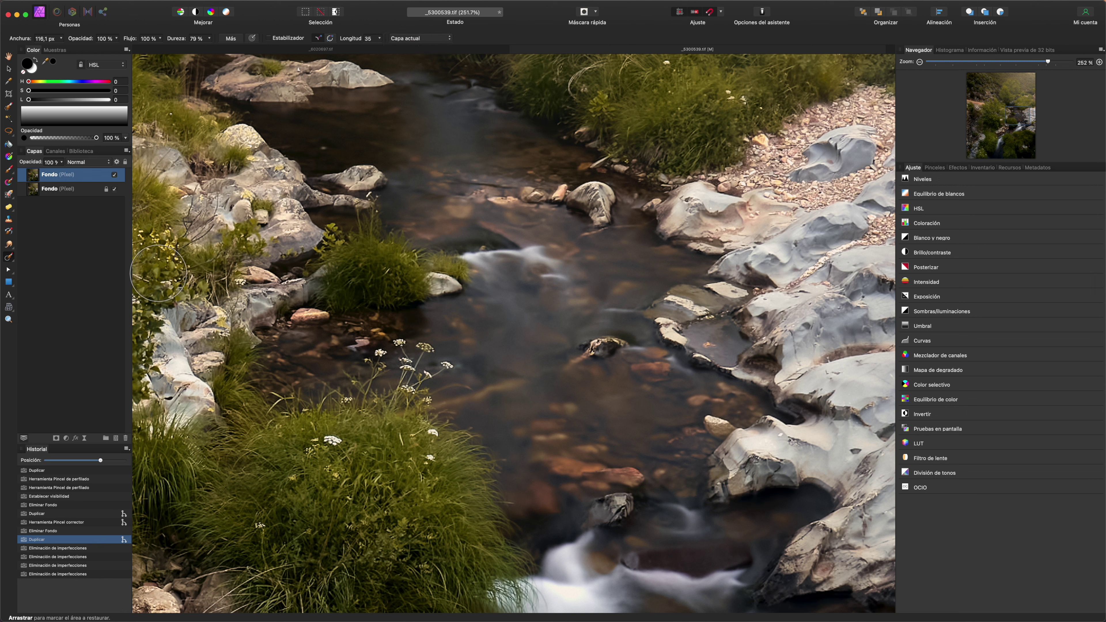
left_click(115, 439)
left_click(422, 39)
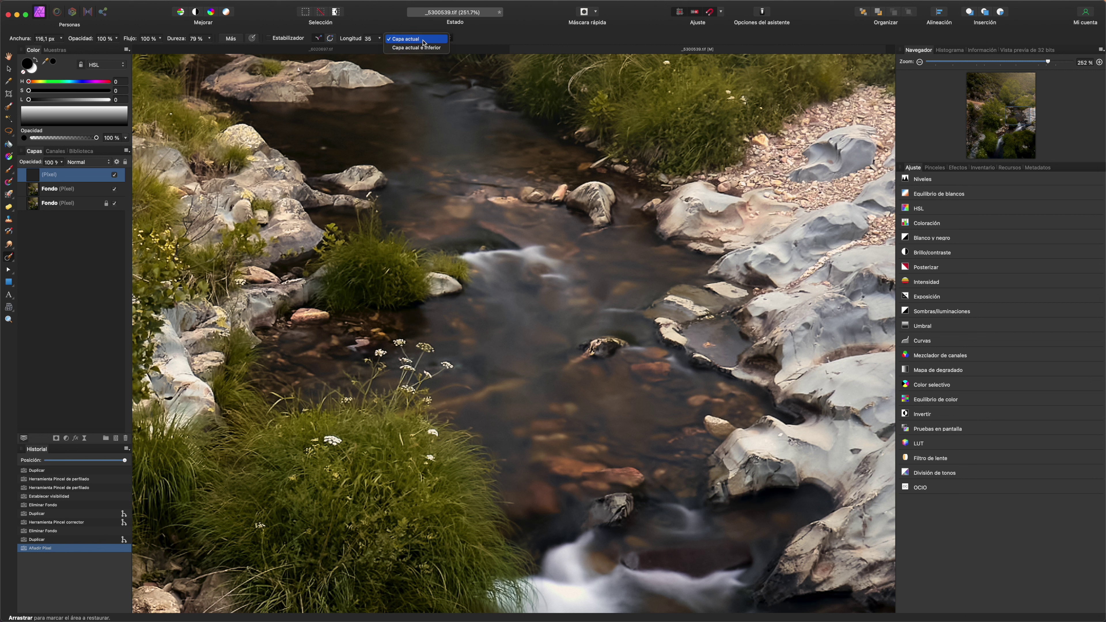
Sample current and lower layers, then heal the white flowers and orange stones mid-stream.
left_click(426, 49)
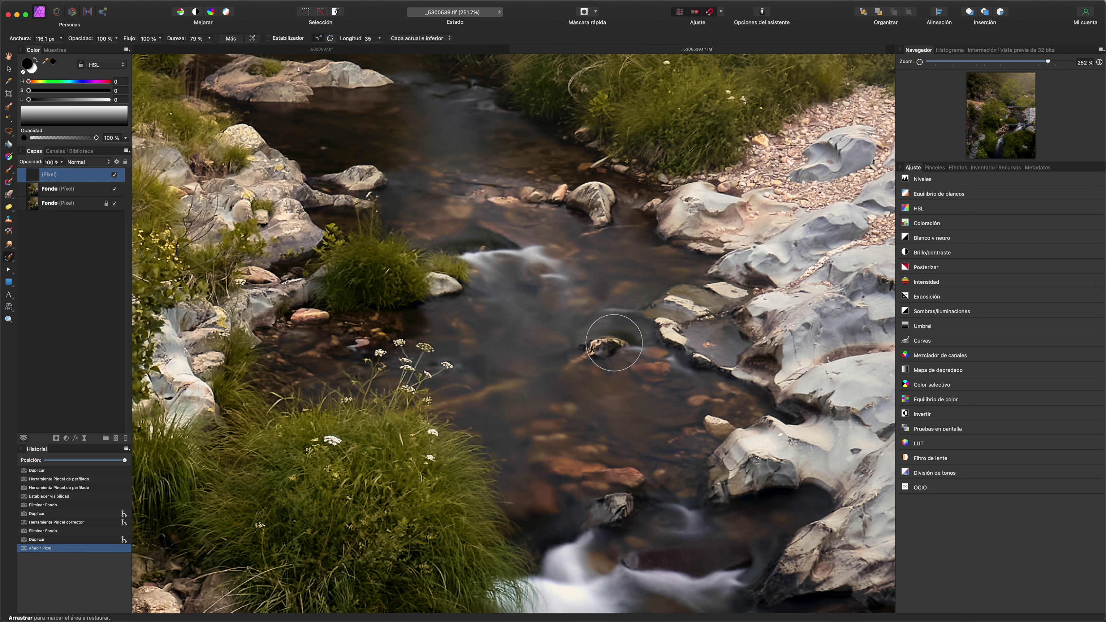
left_click_drag(614, 342, 568, 364)
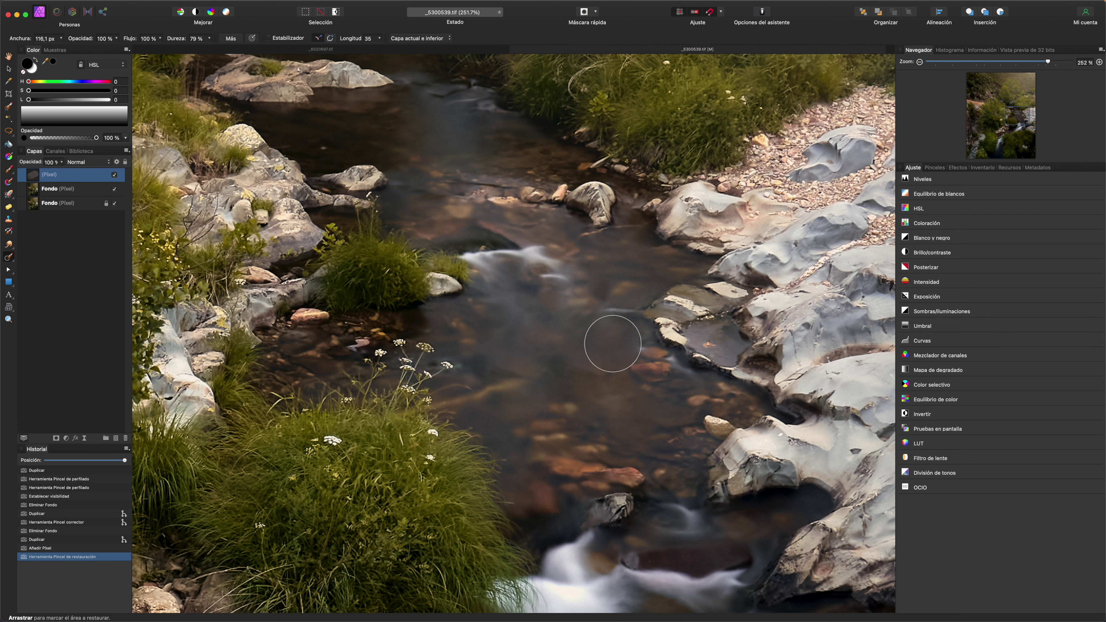
left_click_drag(402, 353, 462, 368)
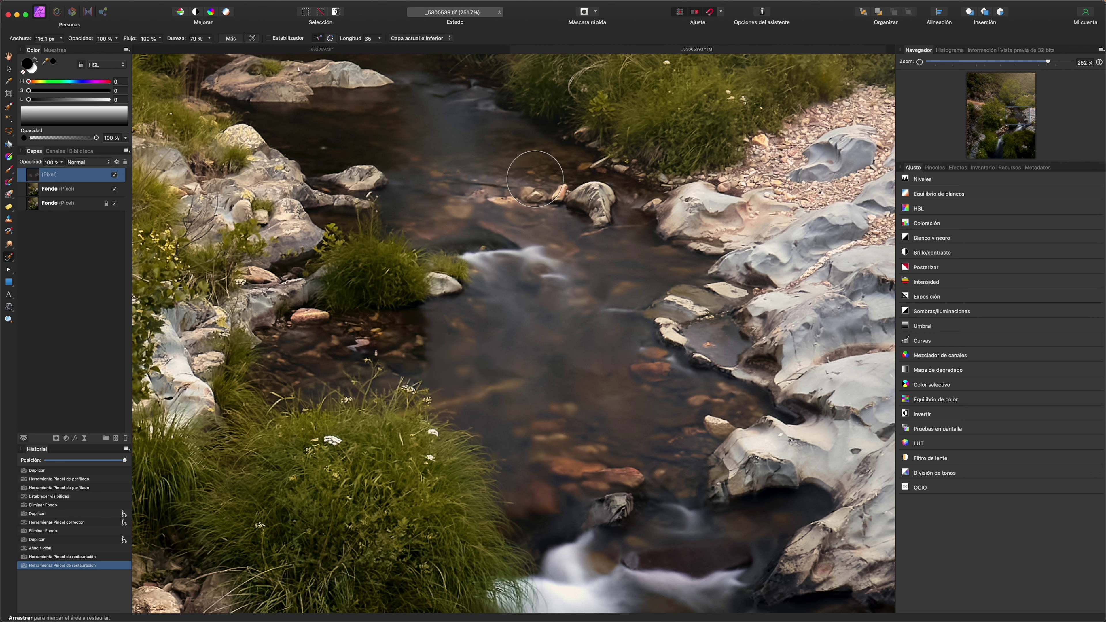
left_click_drag(602, 204, 414, 201)
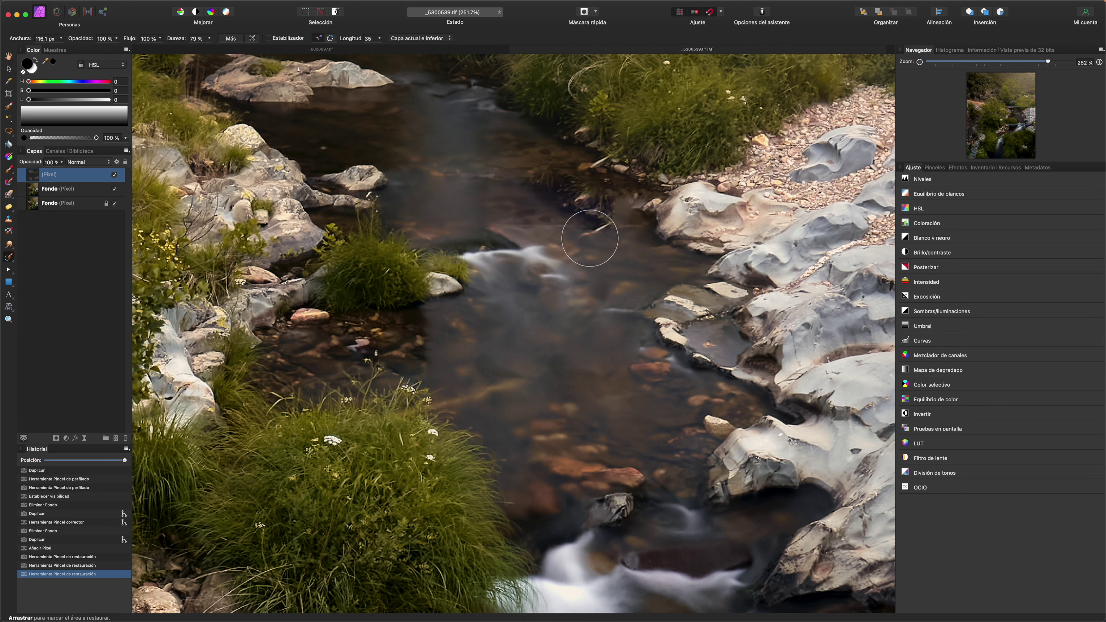
key("ctrl+z")
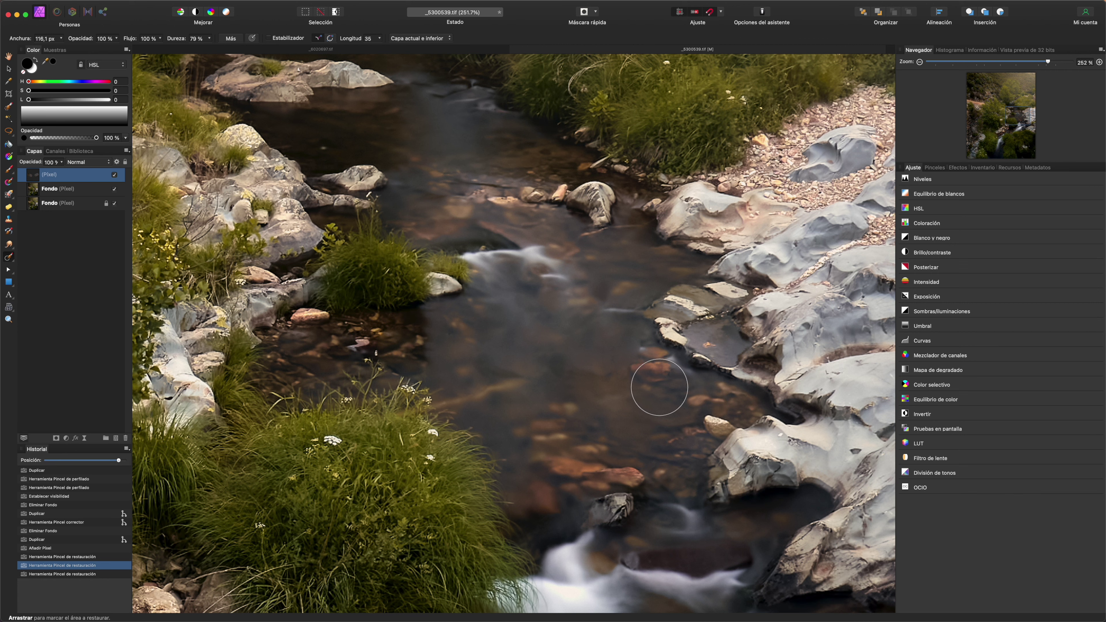
left_click_drag(647, 364, 651, 390)
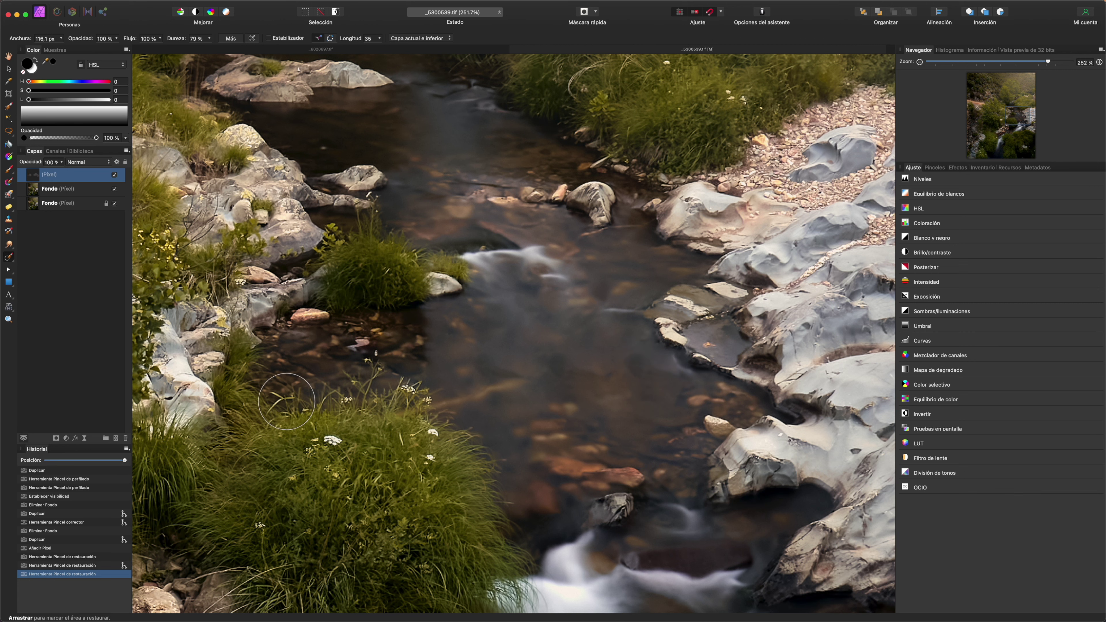
Pan to the lower-right rock, paint out its white flowers, and hide the Fondo layers.
left_click_drag(639, 417, 412, 222)
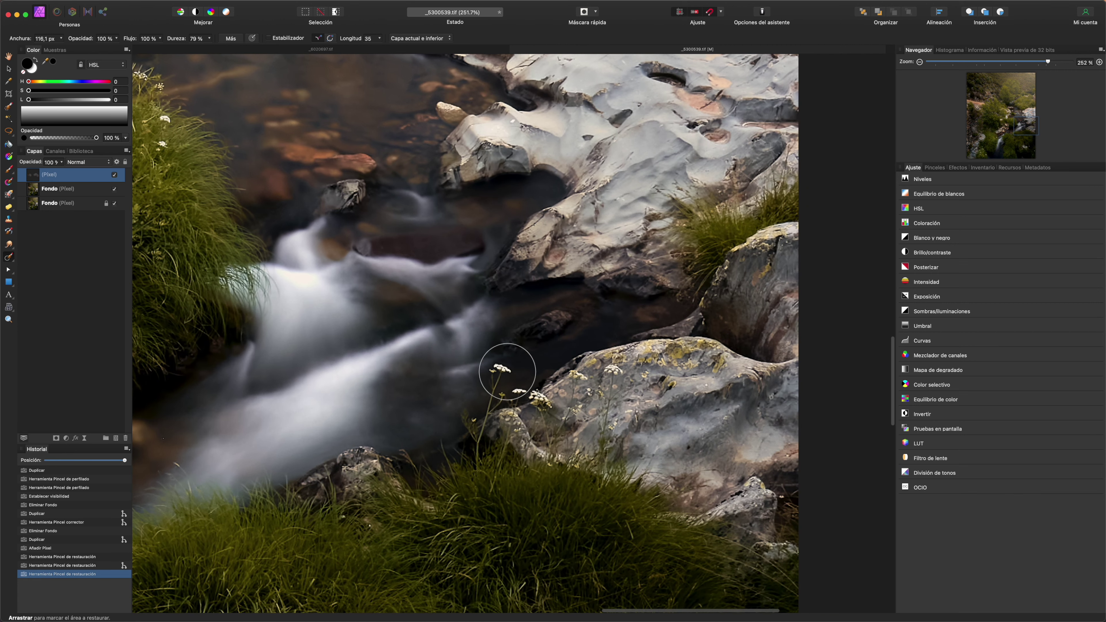
left_click_drag(487, 383, 501, 383)
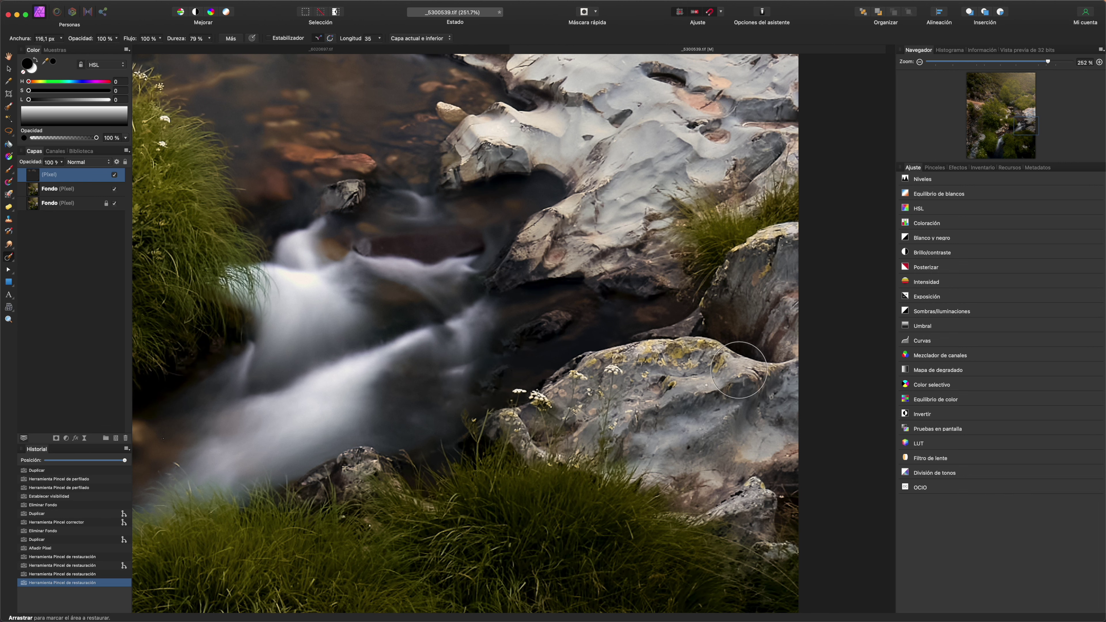
key("space")
left_click_drag(470, 157, 527, 279)
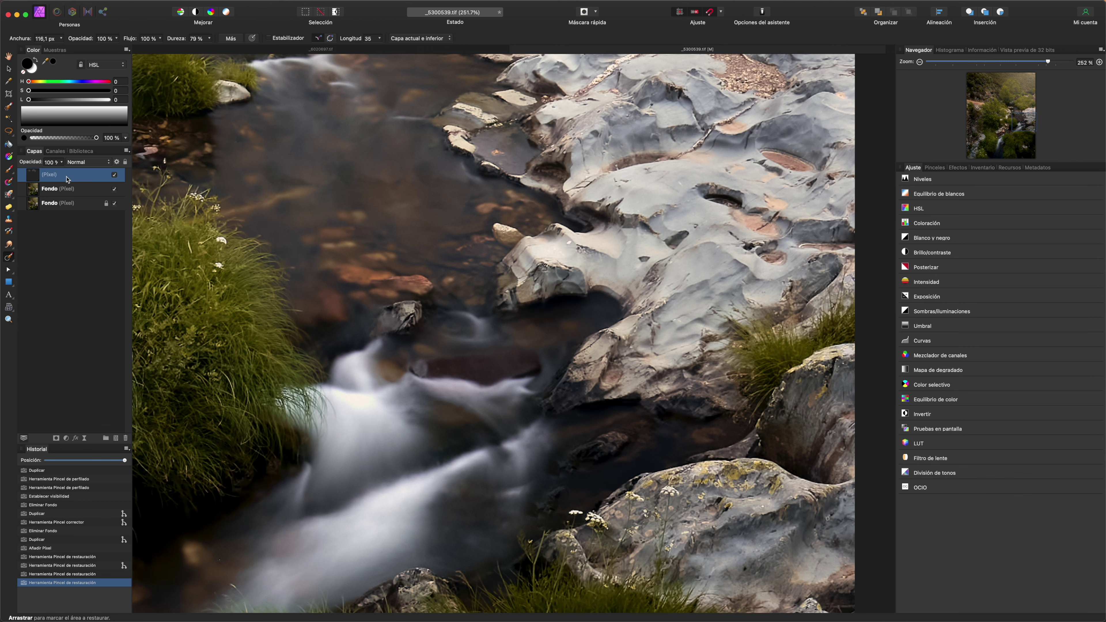
left_click(114, 189)
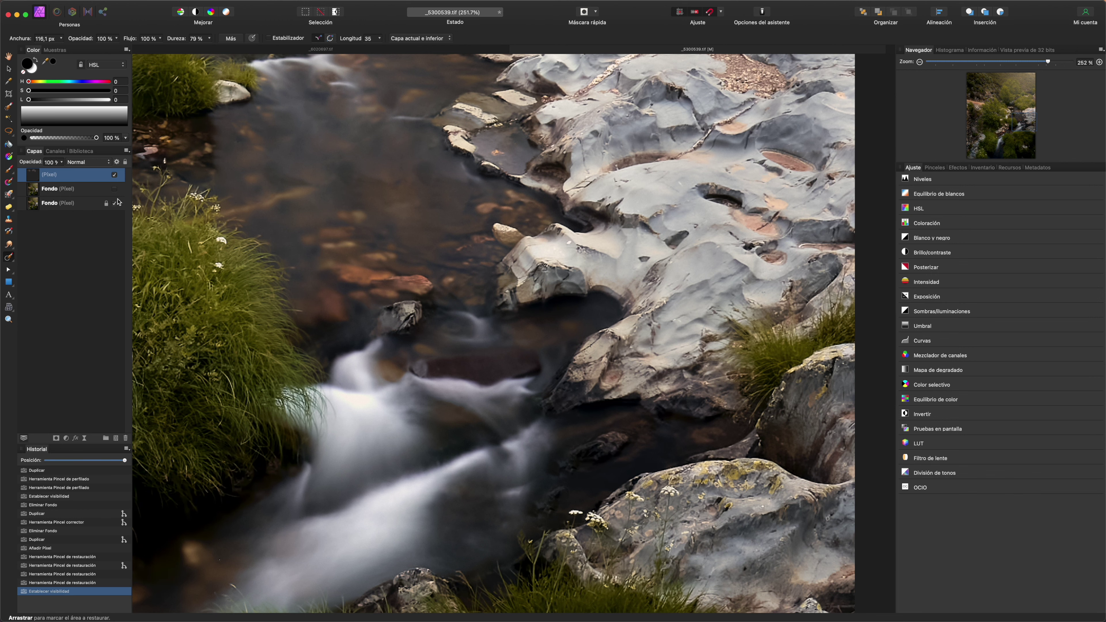
Show the Fondo layers again, then delete the top restoration Pixel layer with Eliminar.
scroll(328, 249, "down", 3)
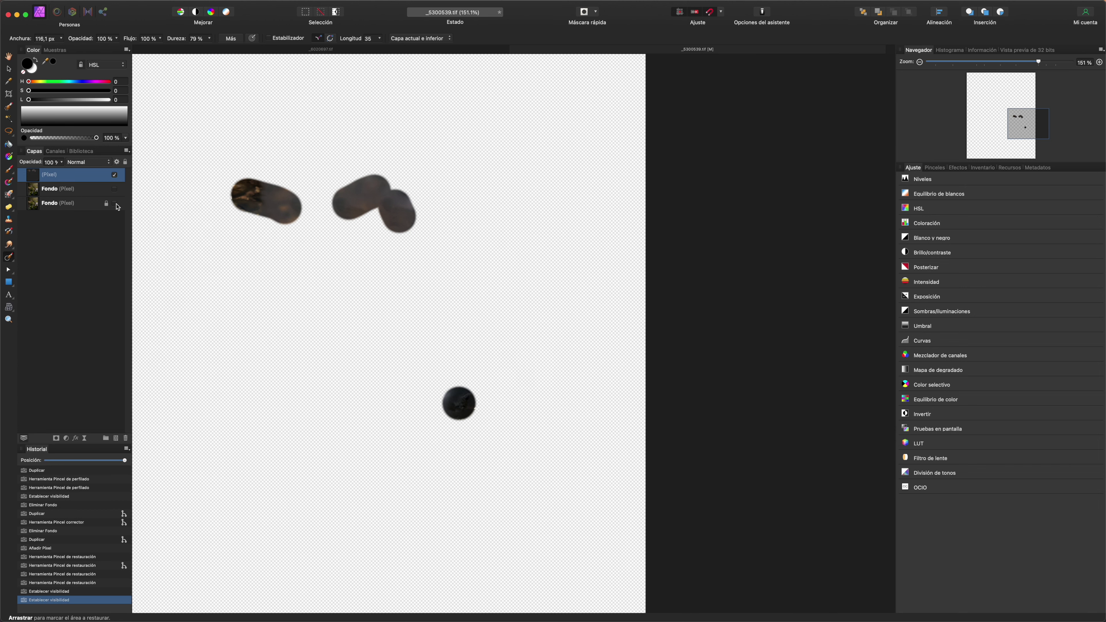
left_click_drag(114, 203, 114, 189)
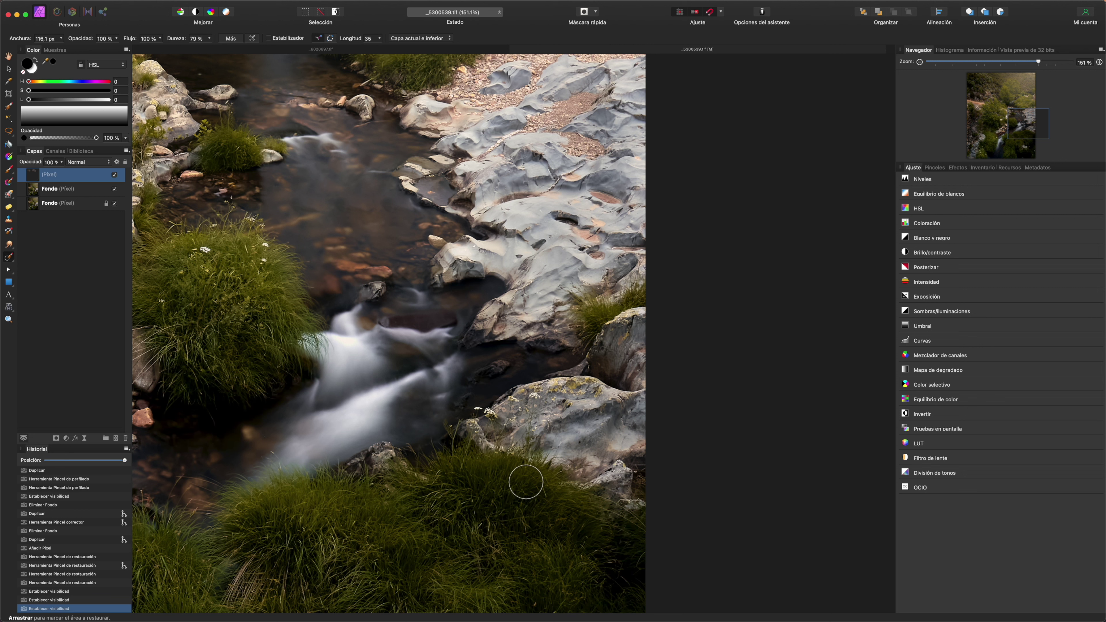
right_click(87, 177)
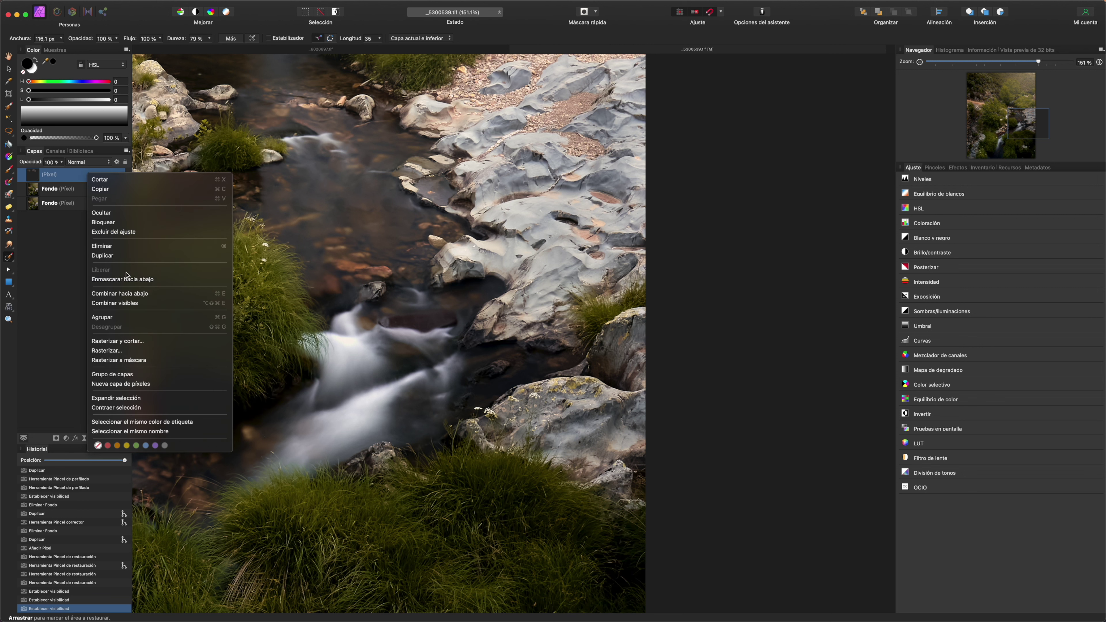
left_click(120, 246)
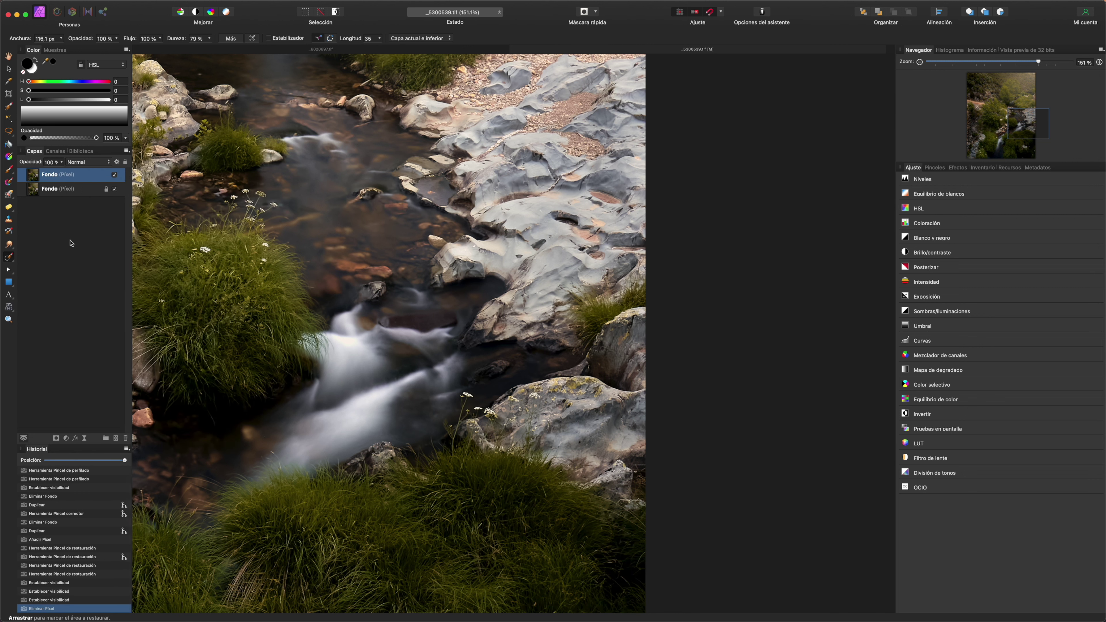
Select the Red Eye Removal tool from the retouching tools.
left_click(9, 260)
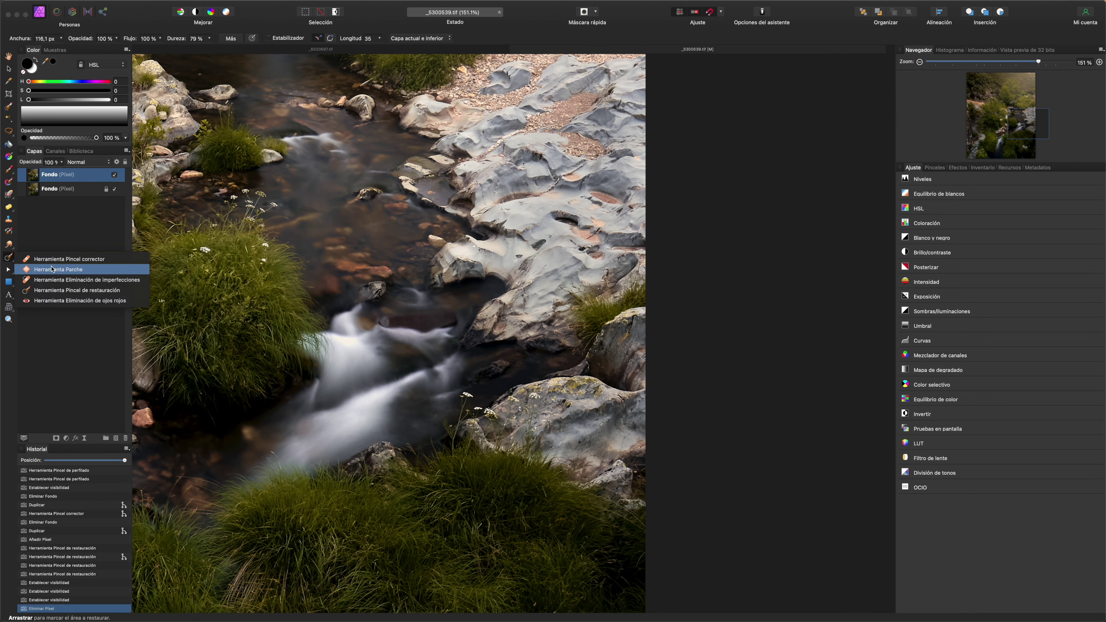
left_click(89, 305)
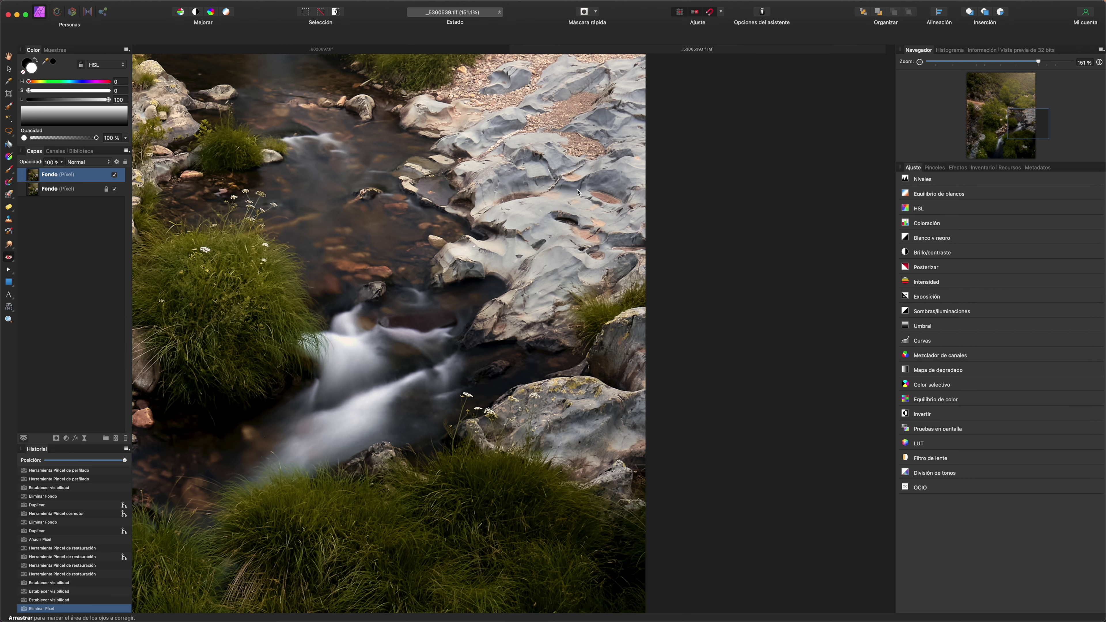
scroll(577, 192, "up", 5)
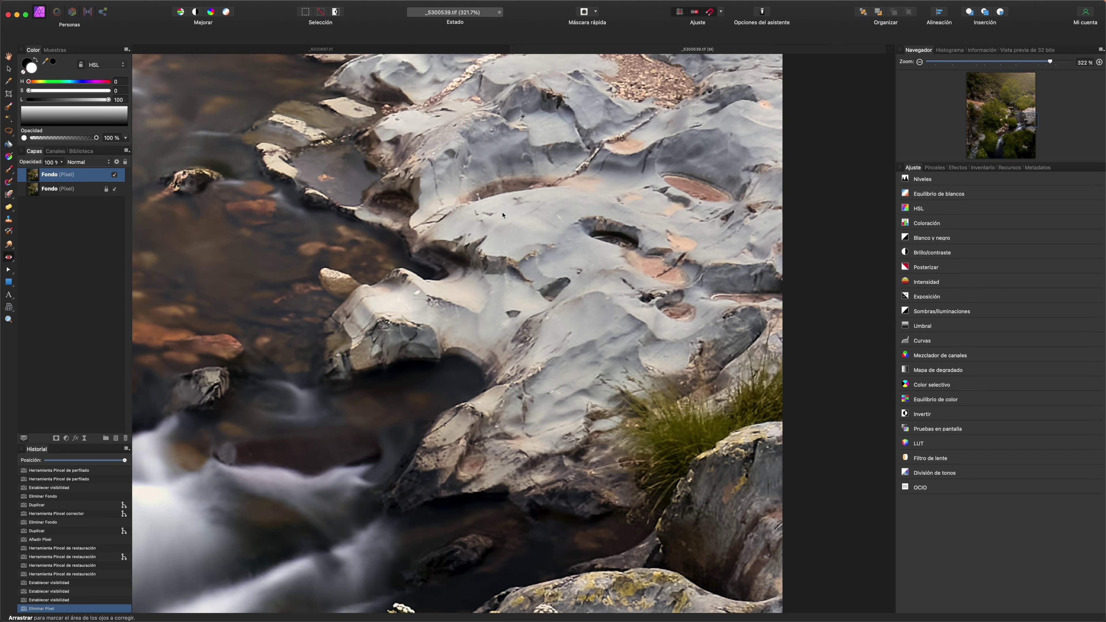
scroll(502, 214, "down", 5)
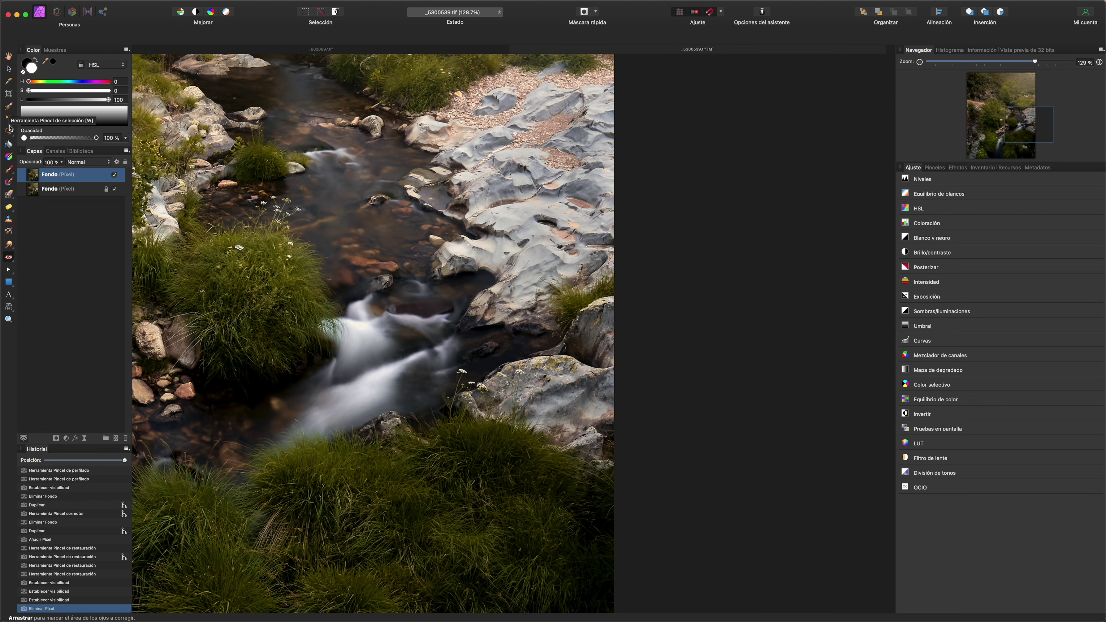
Set up the Paint Brush with a saturated mid-red HSL colour and a small width.
left_click(9, 168)
key("x")
left_click(230, 147)
key("ctrl+z")
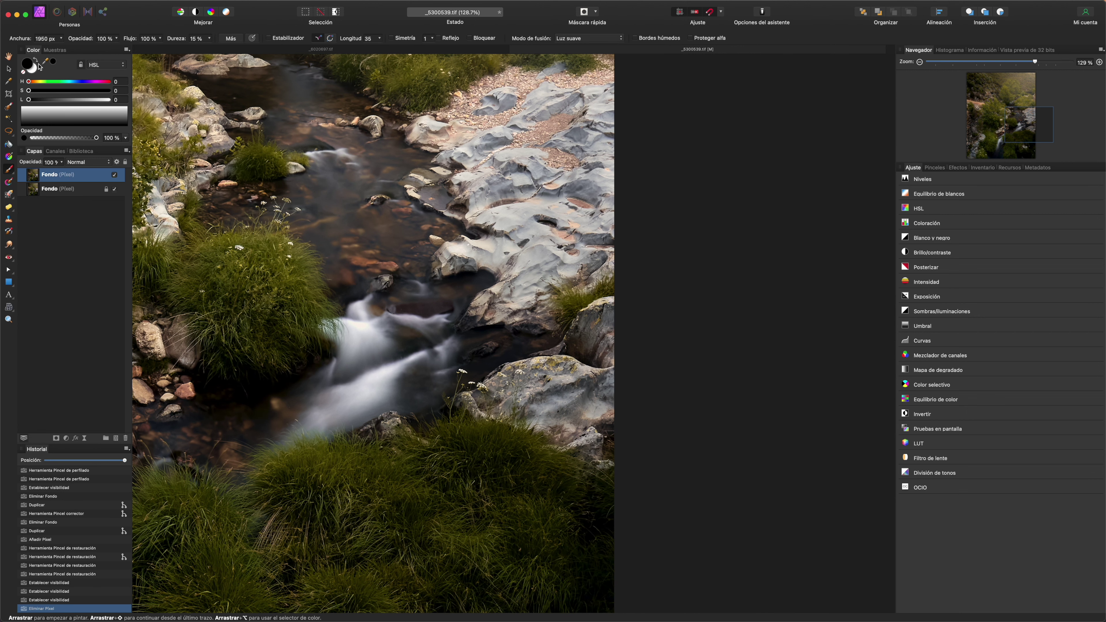
left_click_drag(84, 86, 110, 88)
left_click_drag(31, 91, 71, 99)
left_click(503, 218)
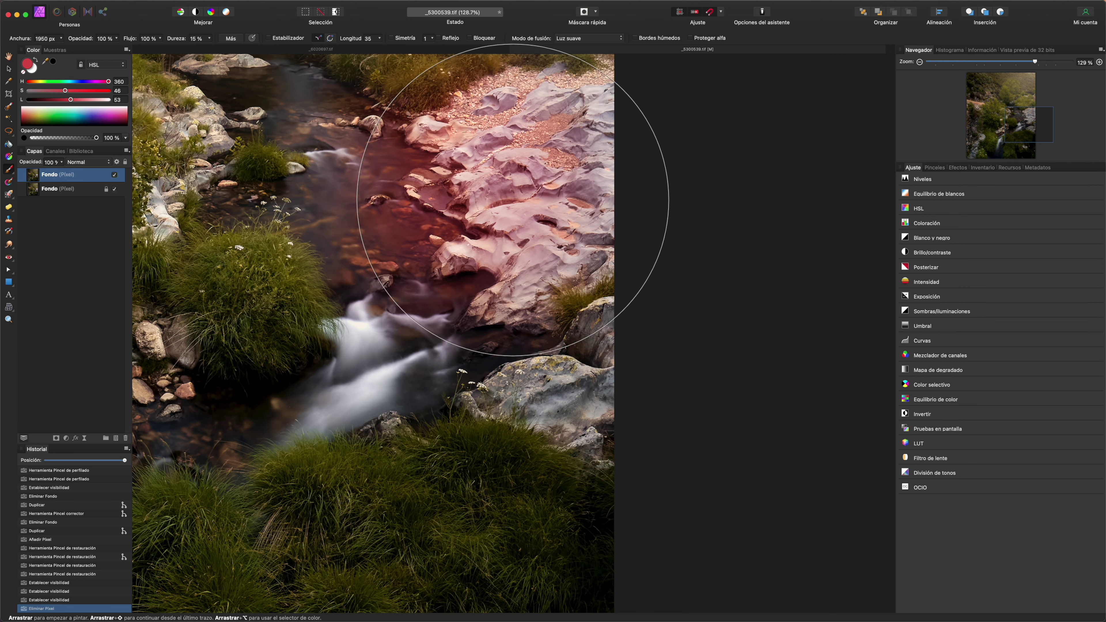
left_click_drag(467, 216, 480, 213)
key("super+z")
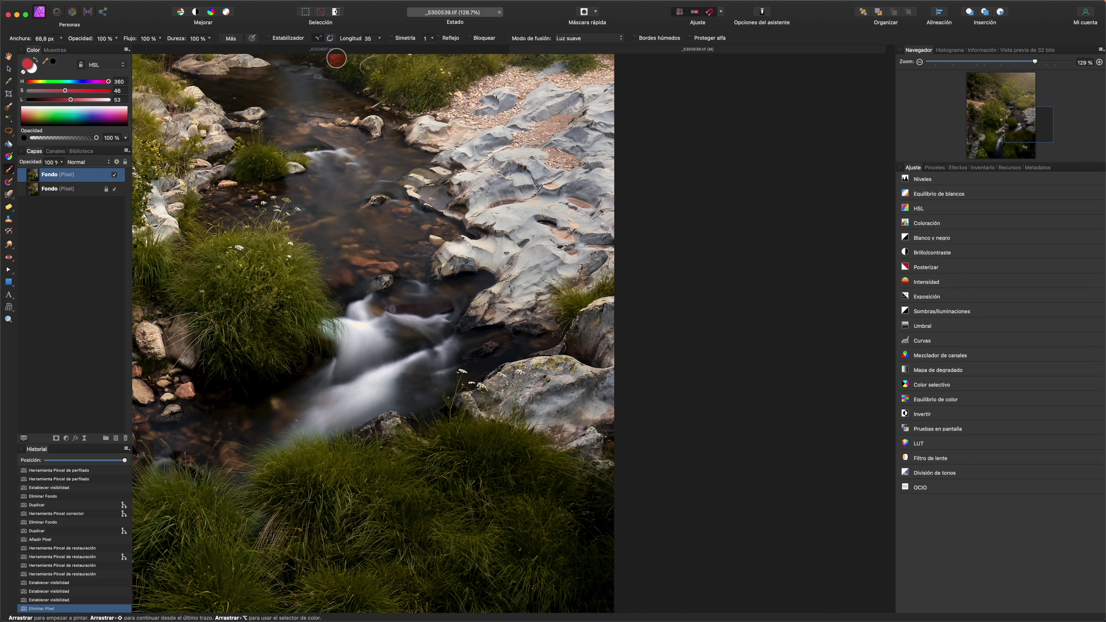
Dab a red spot on the pale rocks and drag Red Eye Removal over it.
left_click(516, 219)
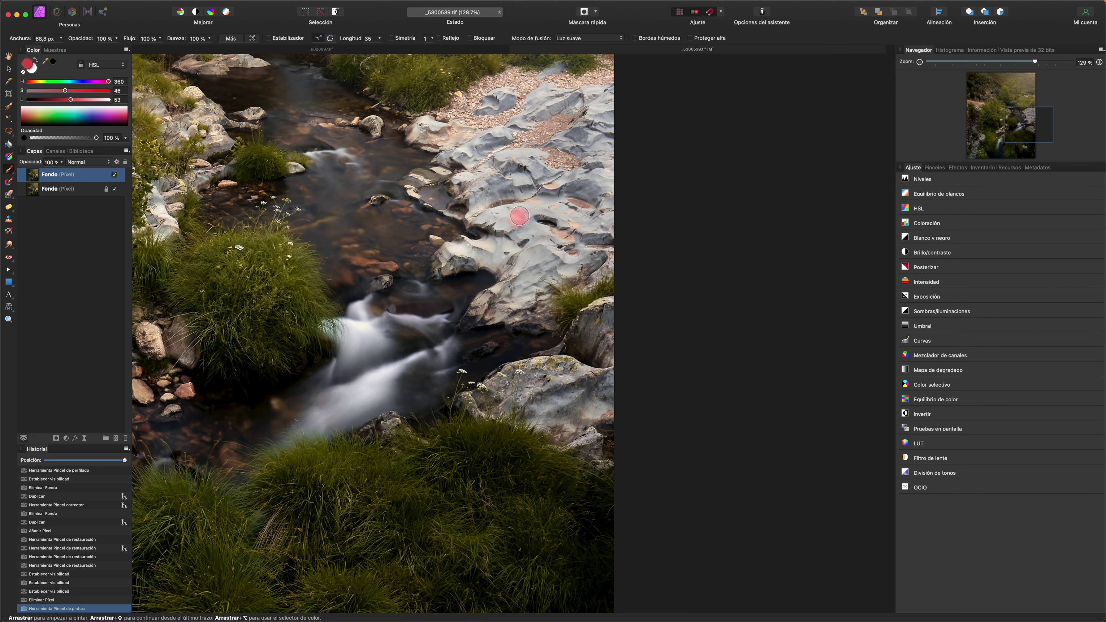
left_click(516, 218)
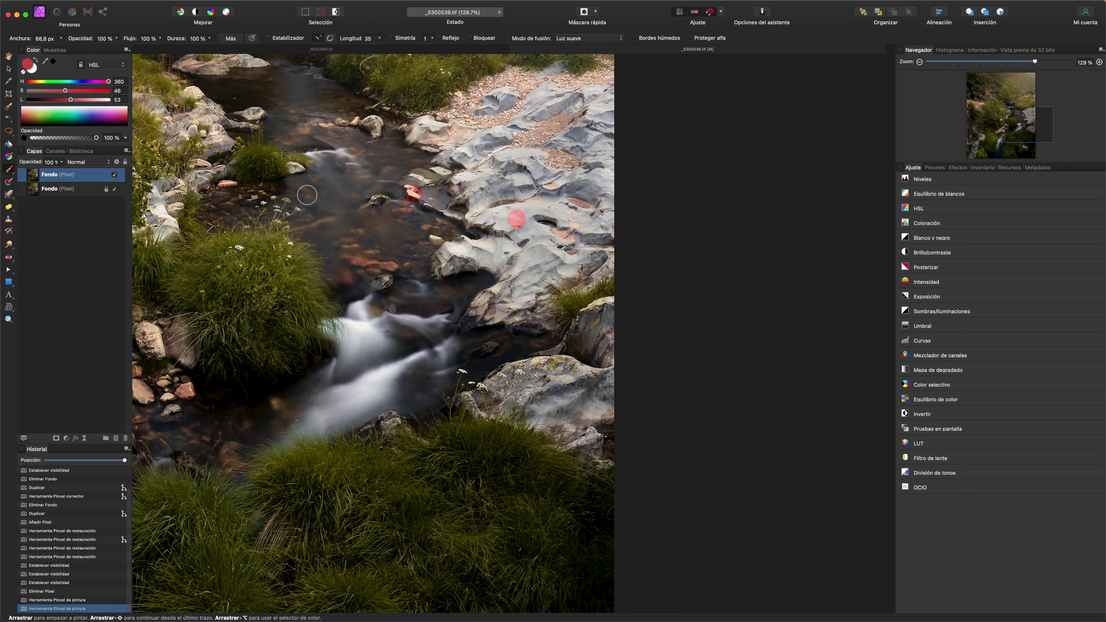
left_click(9, 258)
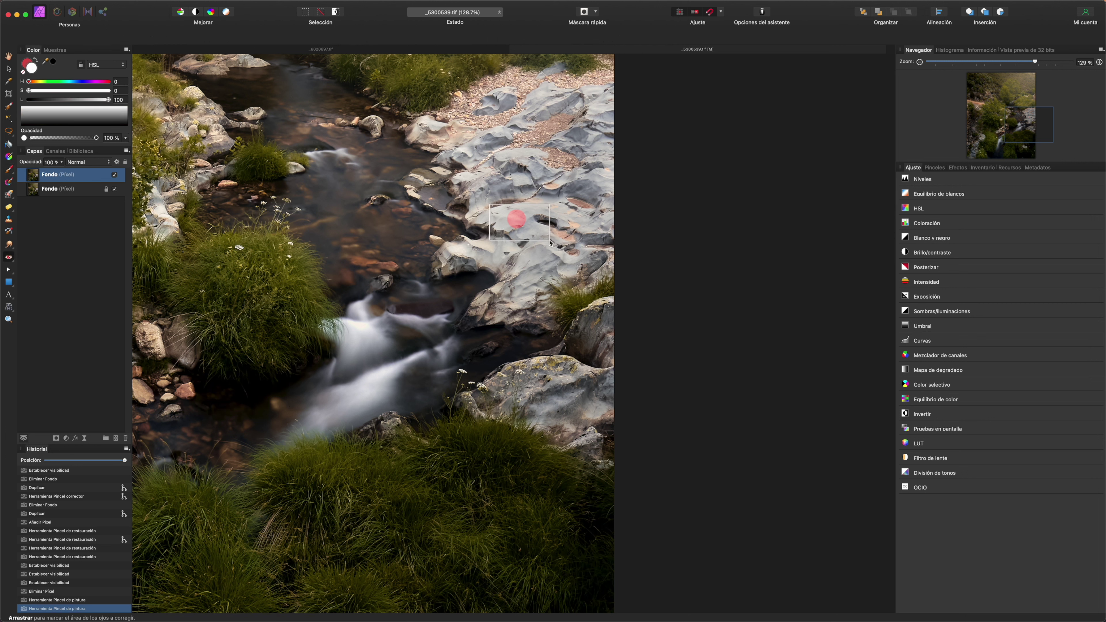
left_click_drag(516, 218, 544, 233)
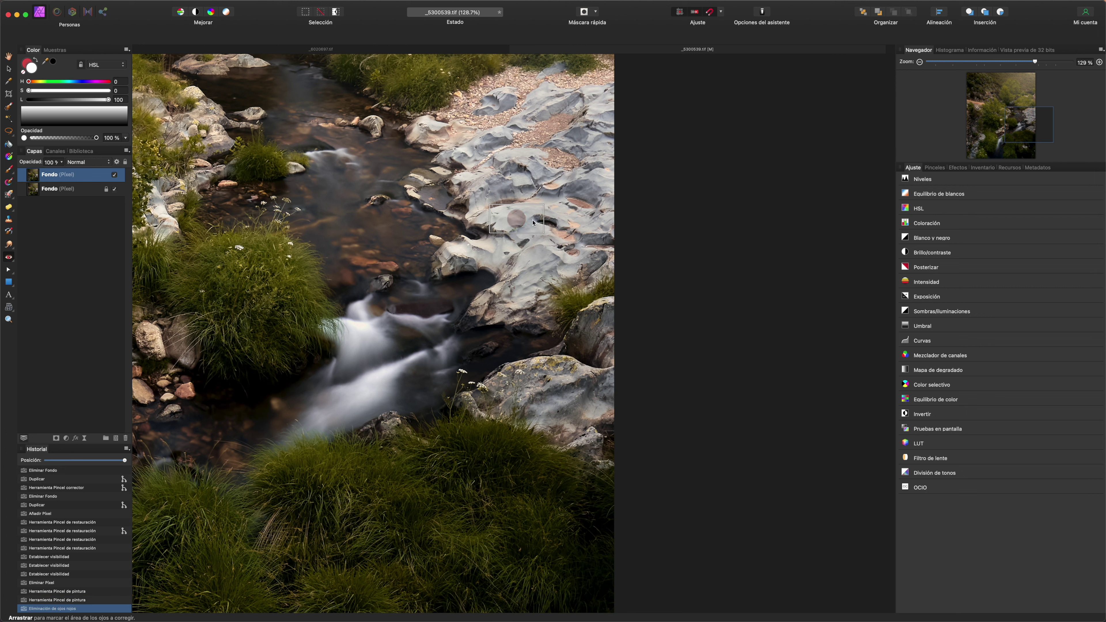
Zoom in on the greyed spot, then undo the red-eye fix.
scroll(533, 222, "up", 3)
scroll(528, 214, "up", 4)
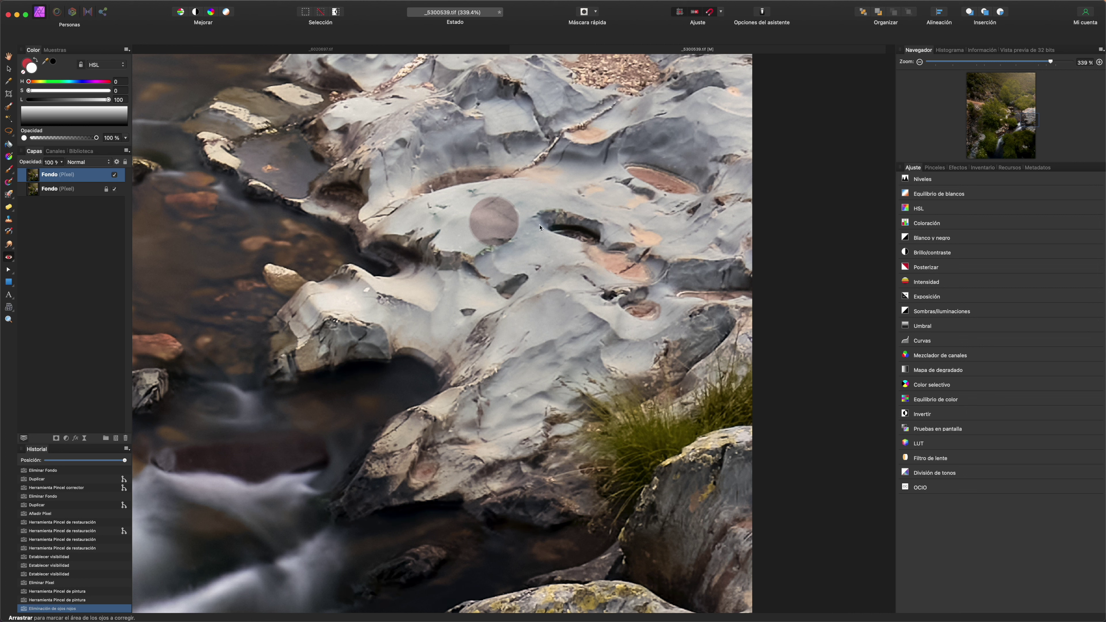
key("super+z")
key("super+z")
key("super+z")
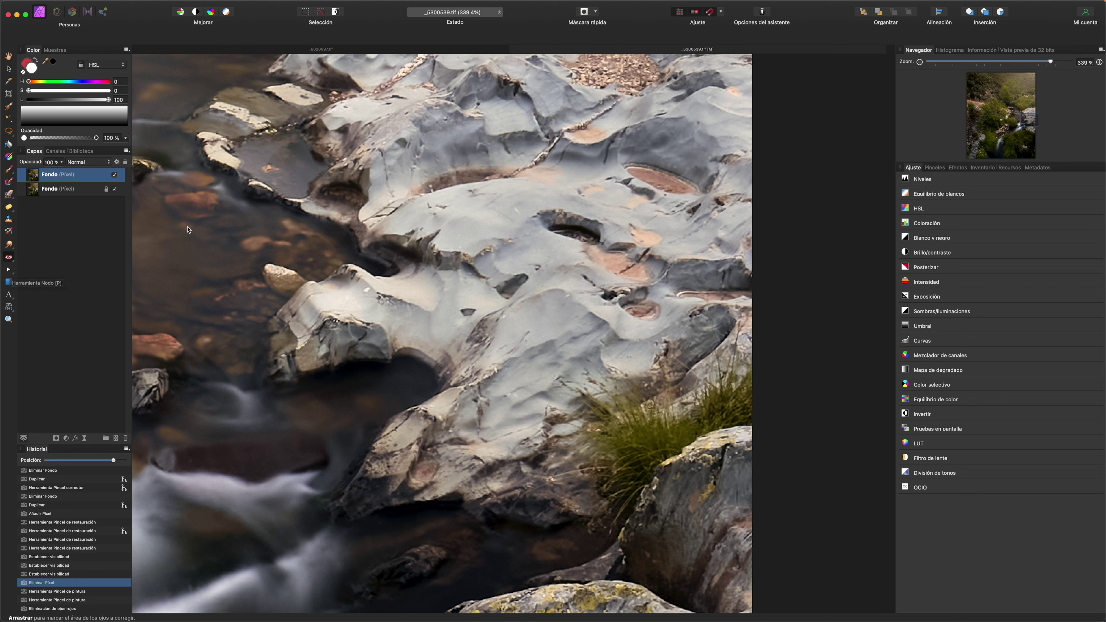
Trace a red pen curve of straight and curved segments around the pale rocks.
left_click(9, 271)
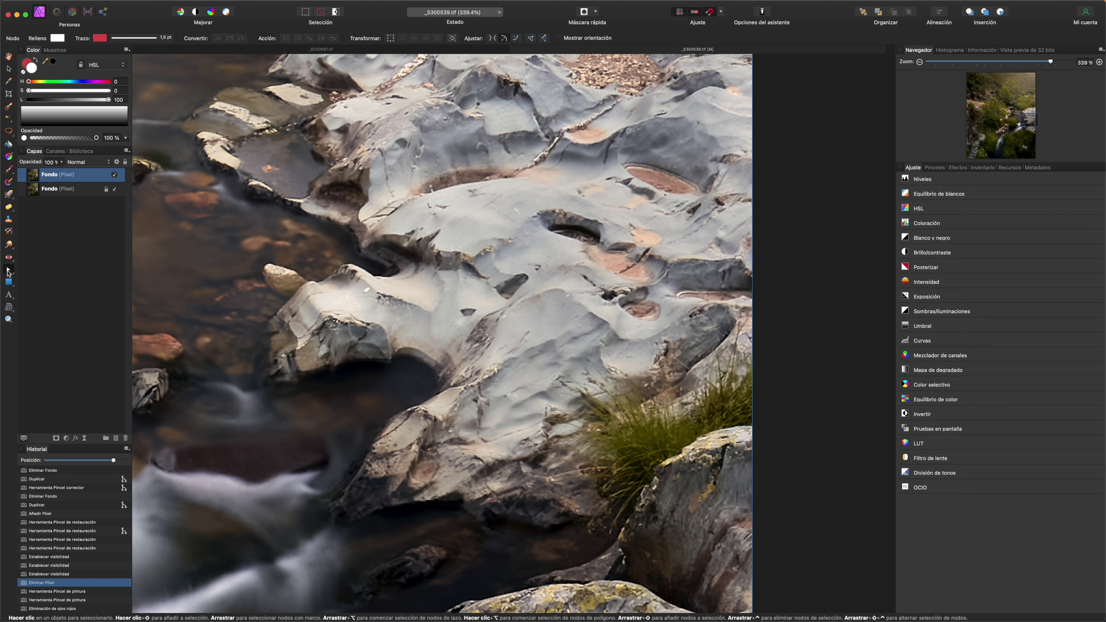
left_click(8, 271)
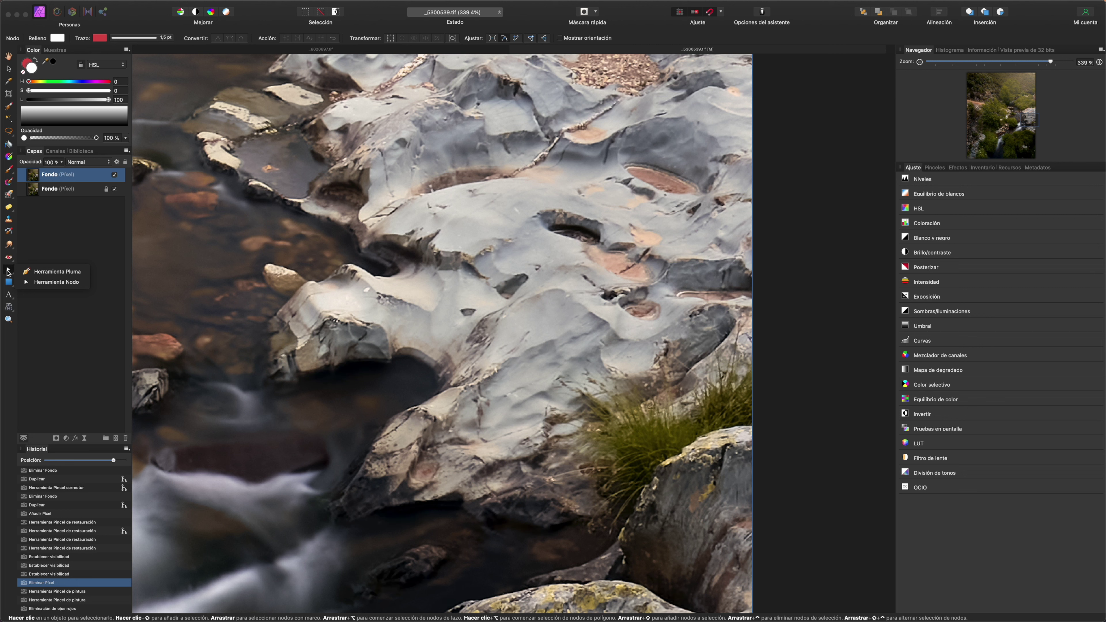
left_click(51, 276)
left_click(570, 264)
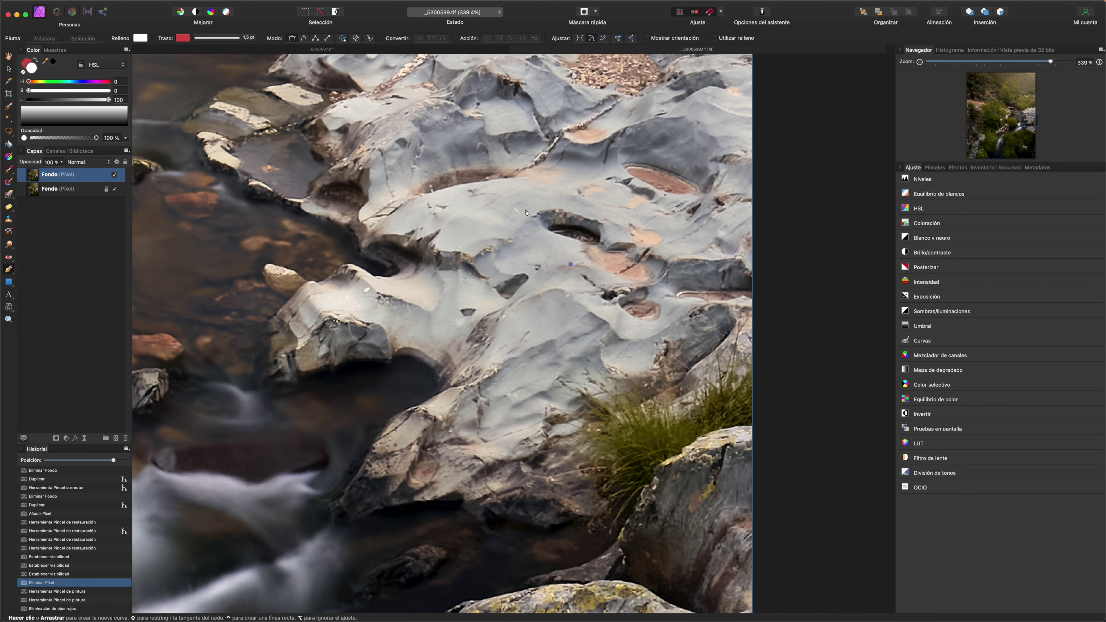
left_click(496, 184)
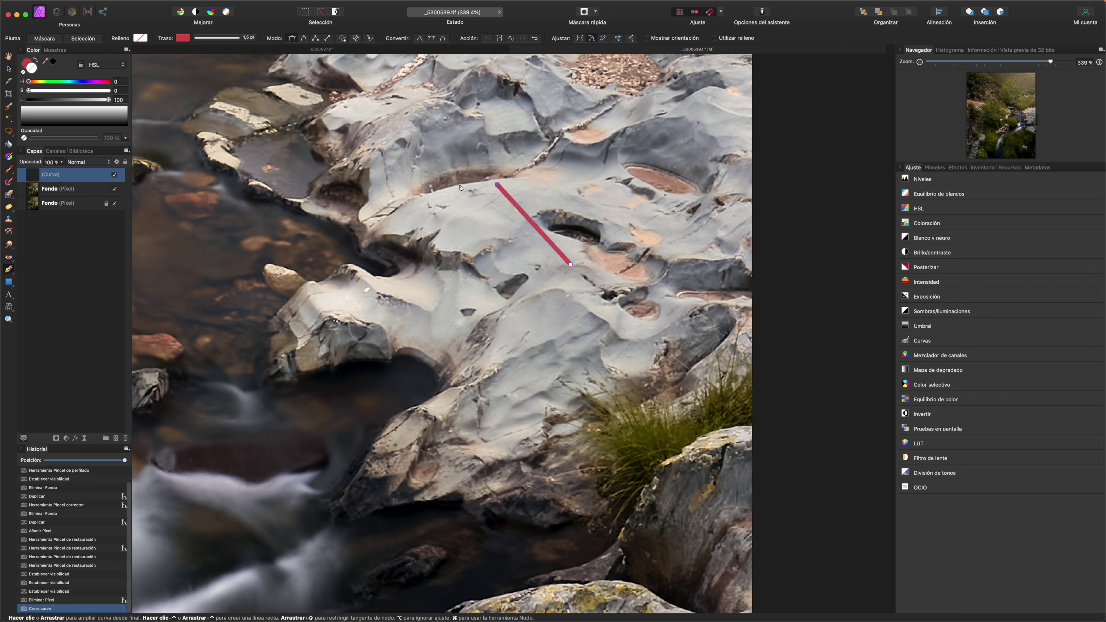
left_click(378, 173)
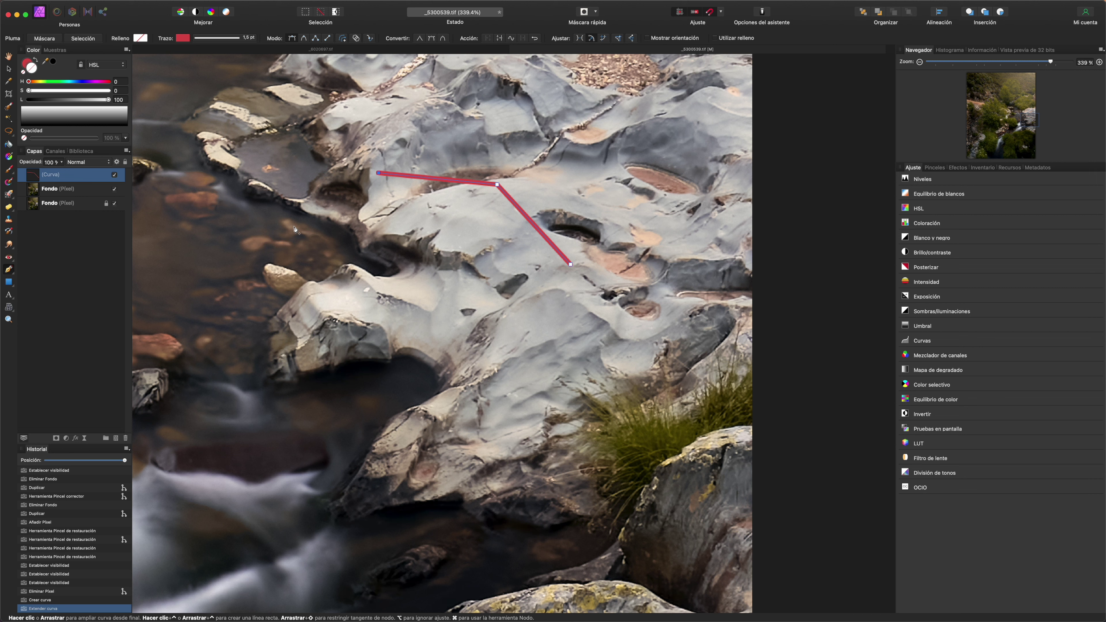
left_click_drag(300, 221, 293, 262)
left_click_drag(293, 263, 294, 265)
left_click_drag(334, 307, 409, 339)
left_click_drag(260, 274, 284, 273)
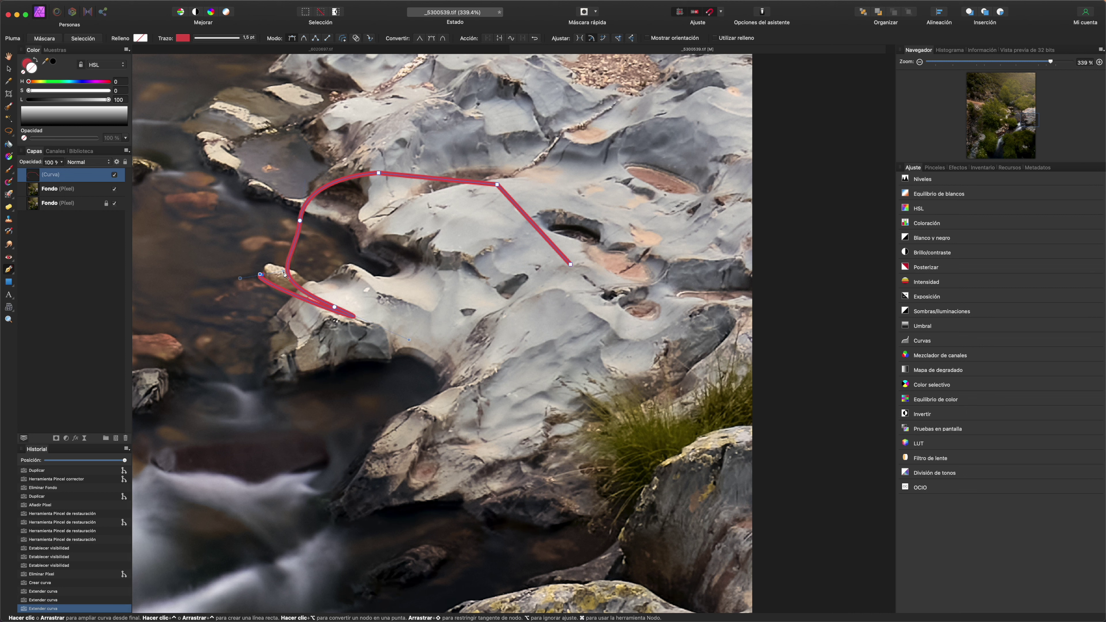
Reshape the curve's end with the Node tool, then undo the curve edits.
key("super+z")
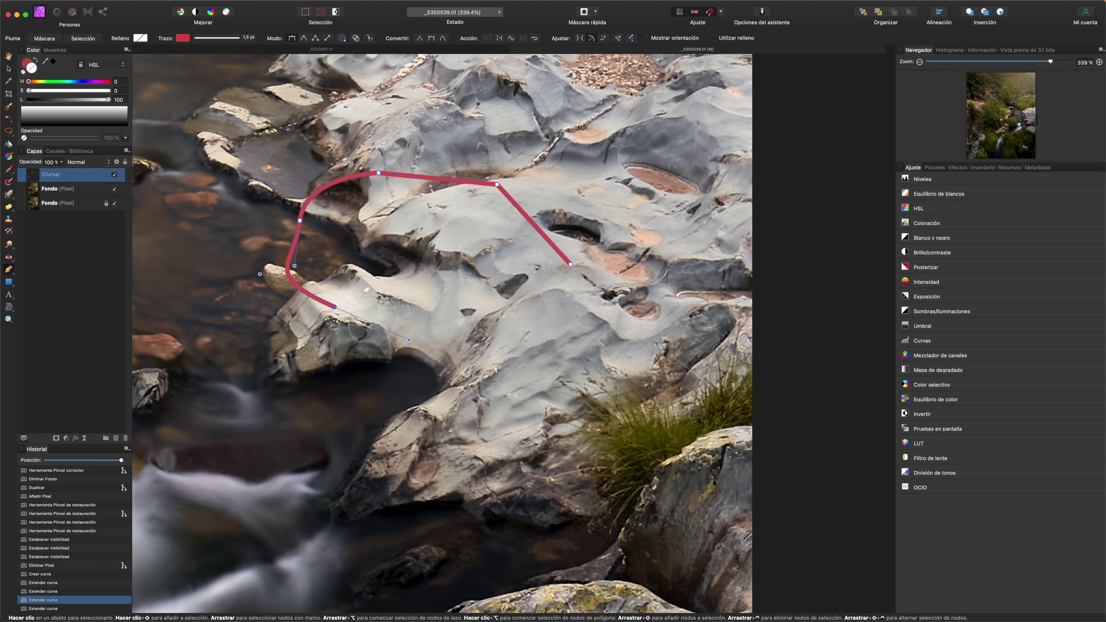
left_click(12, 272)
left_click(56, 282)
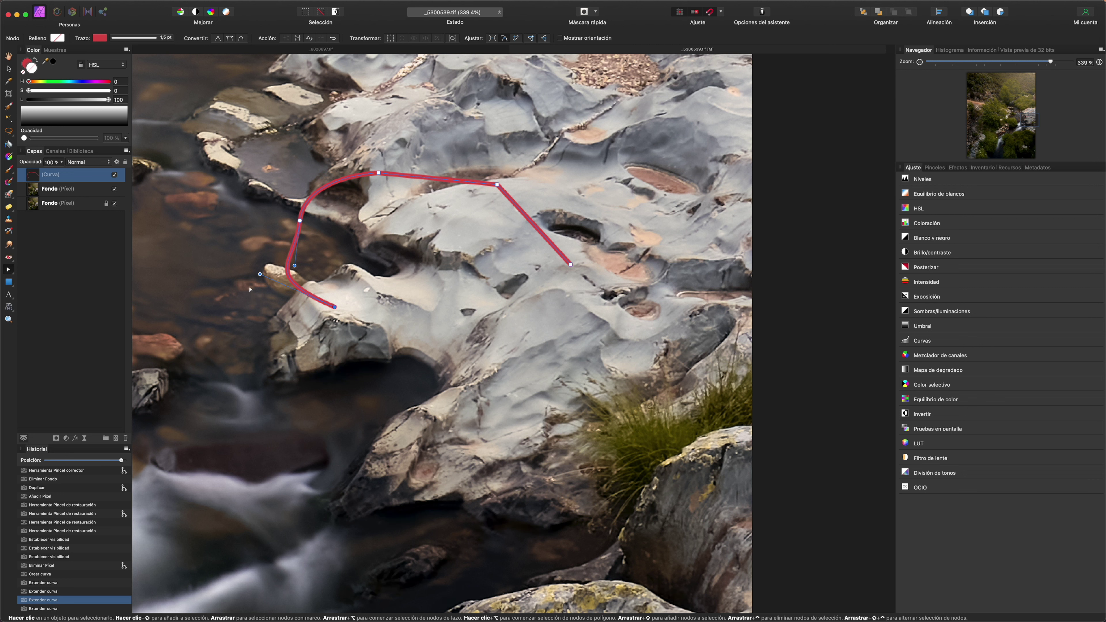
left_click_drag(260, 274, 291, 275)
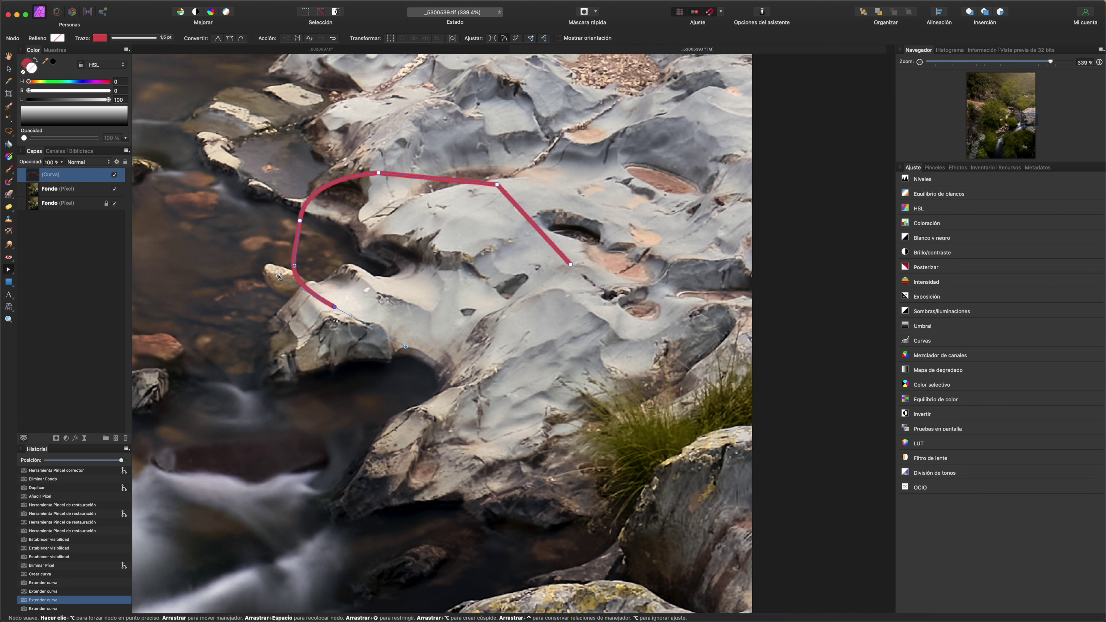
left_click_drag(291, 274, 306, 300)
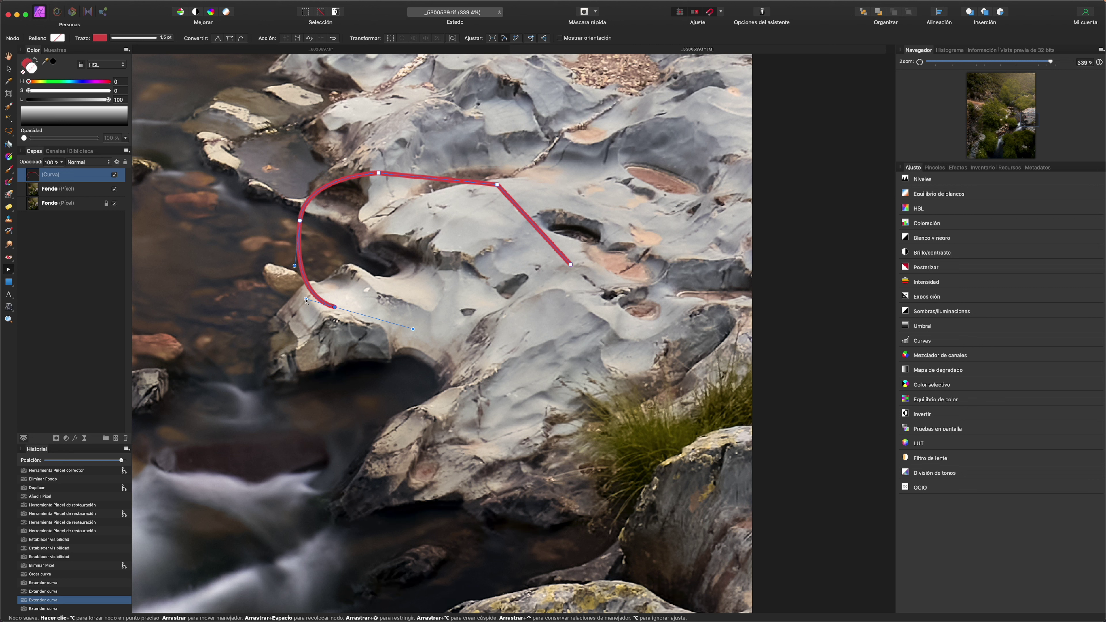
left_click_drag(305, 299, 293, 287)
mouse_move(293, 287)
left_mouse_down()
mouse_move(350, 311)
mouse_move(272, 282)
mouse_move(300, 294)
left_mouse_up()
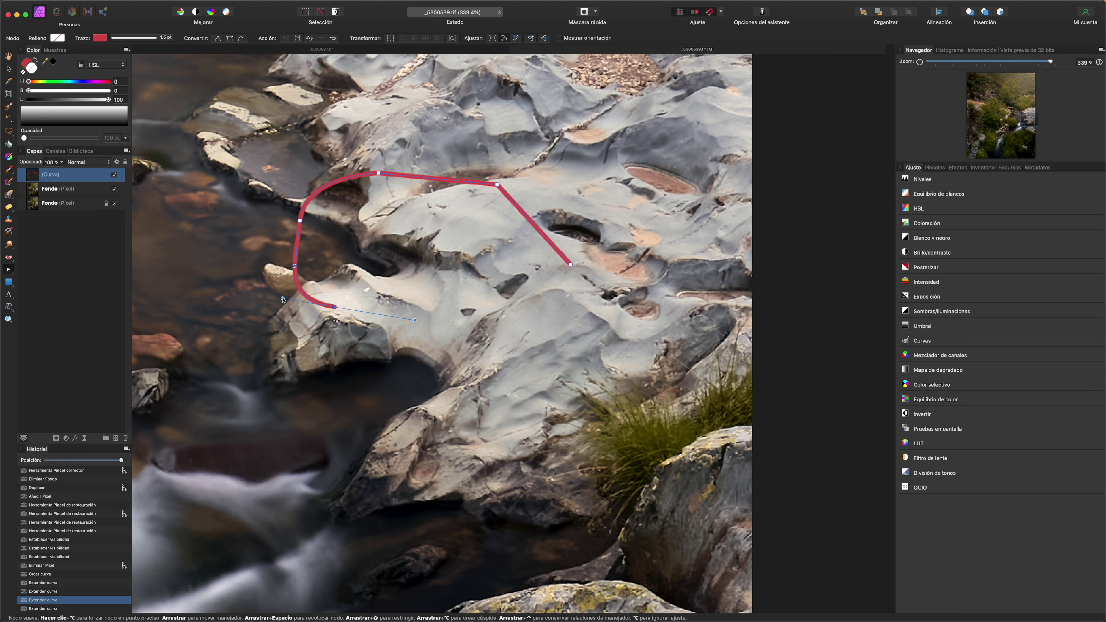
left_click_drag(300, 295, 283, 298)
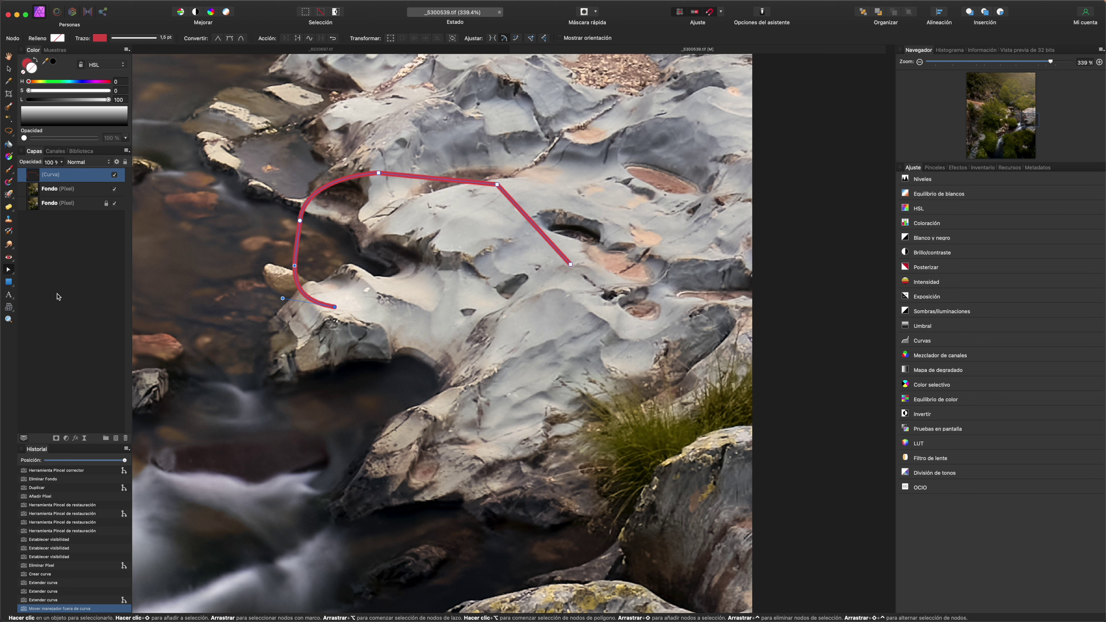
key("ctrl+z")
key("ctrl+z")
key("ctrl+z")
key("ctrl+z")
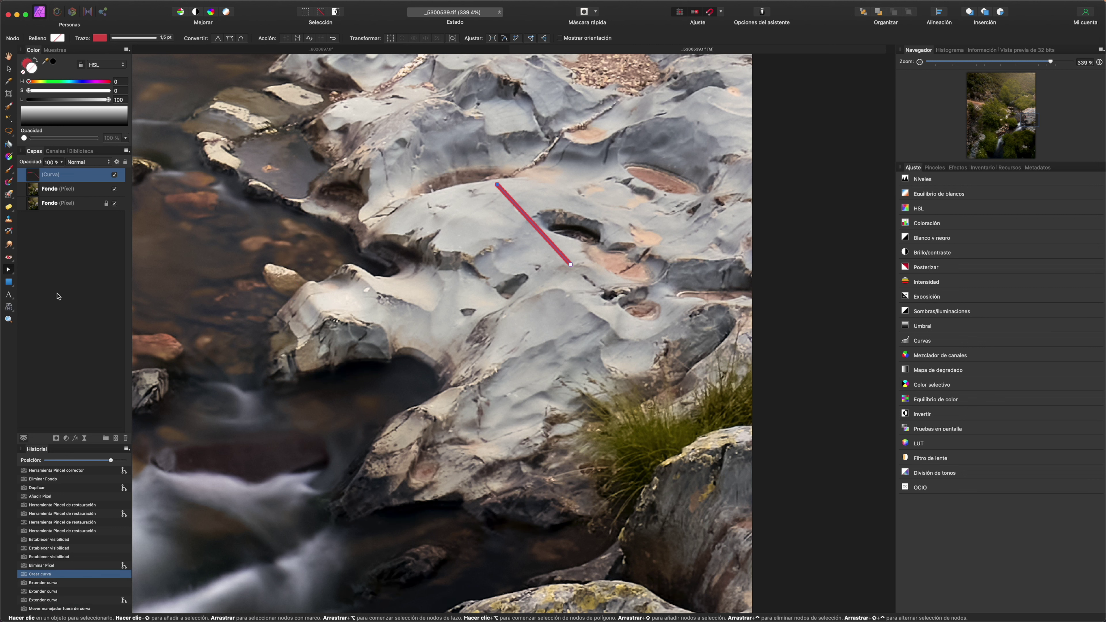
key("ctrl+z")
Choose the Heart Tool and set its stroke style to None.
left_click(10, 283)
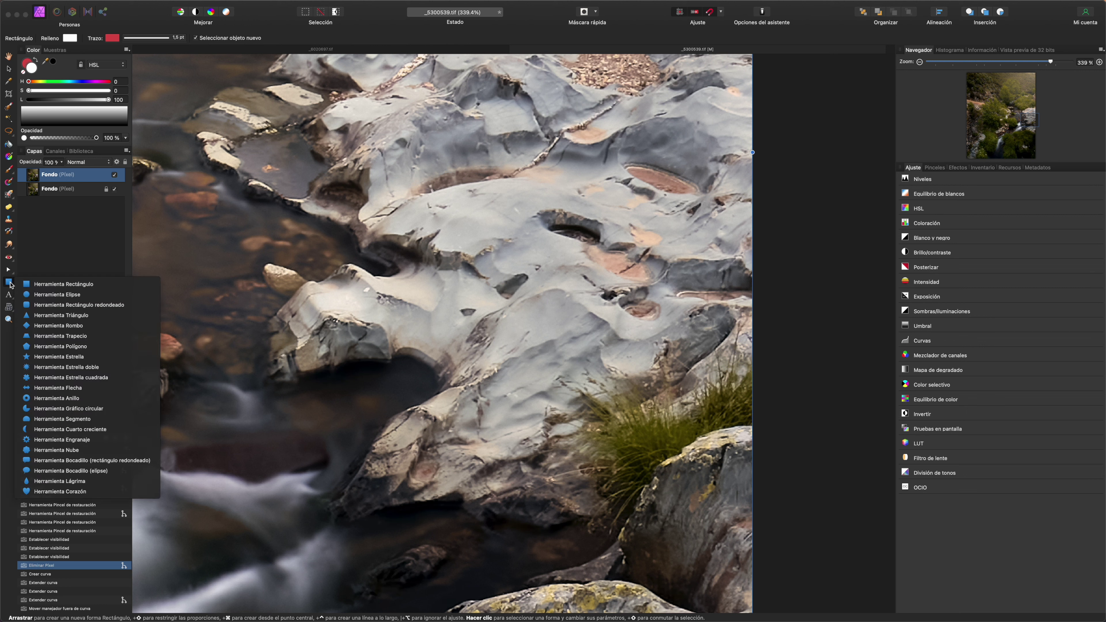
left_click(96, 491)
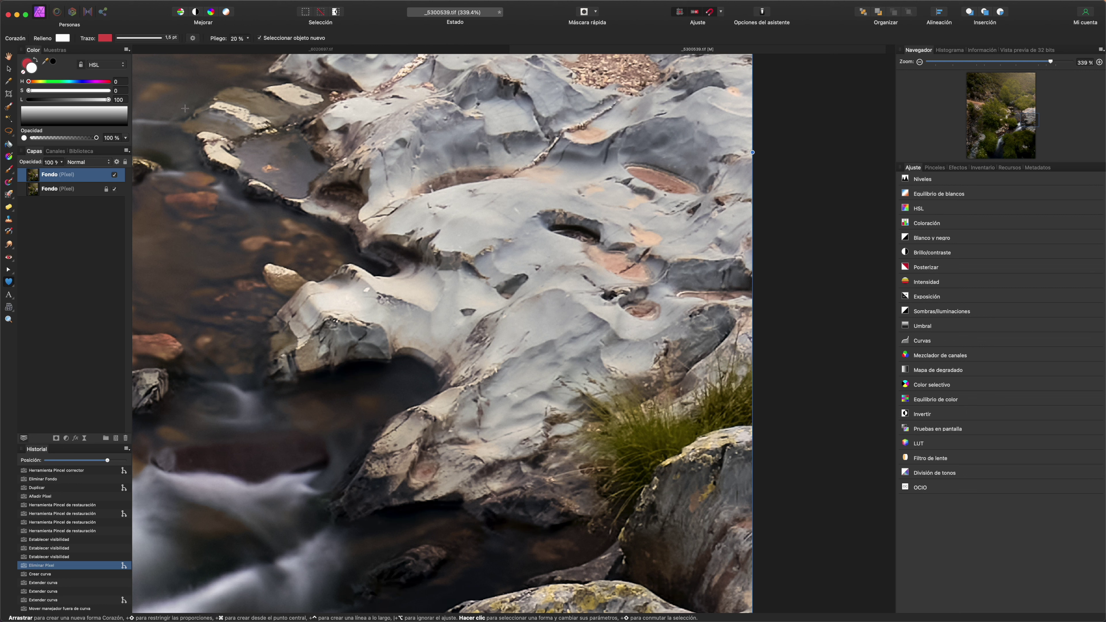
left_click(63, 39)
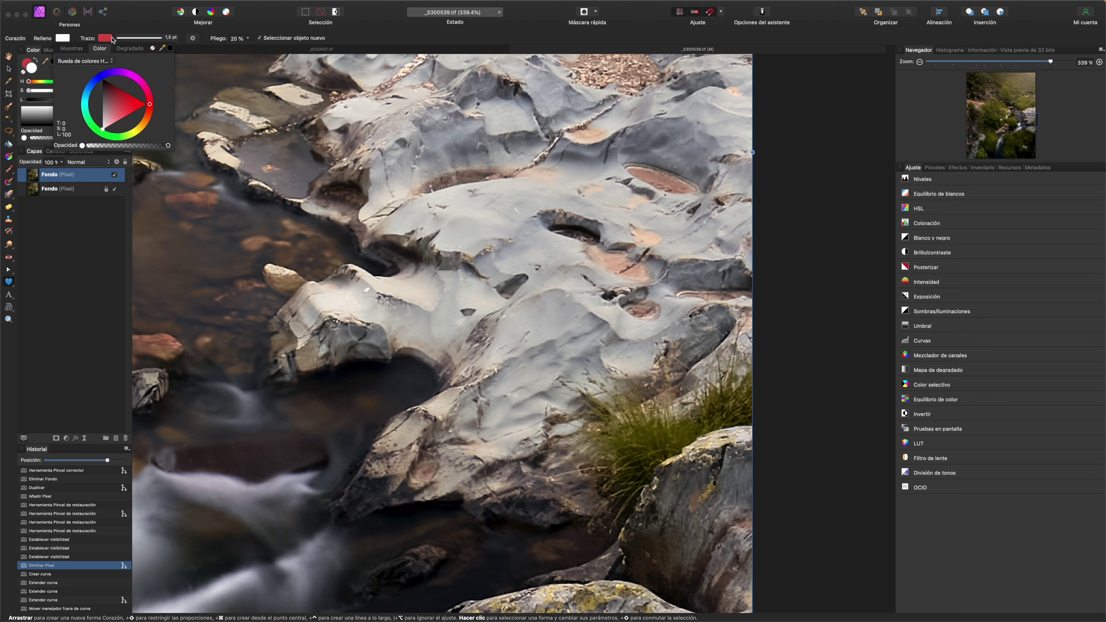
left_click(130, 38)
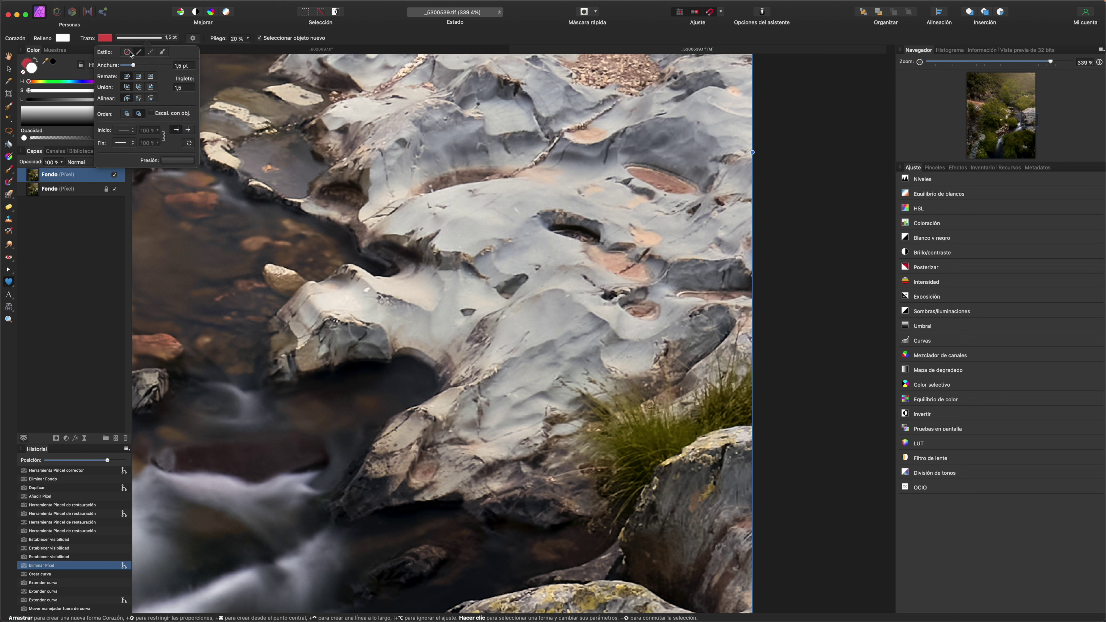
left_click(128, 51)
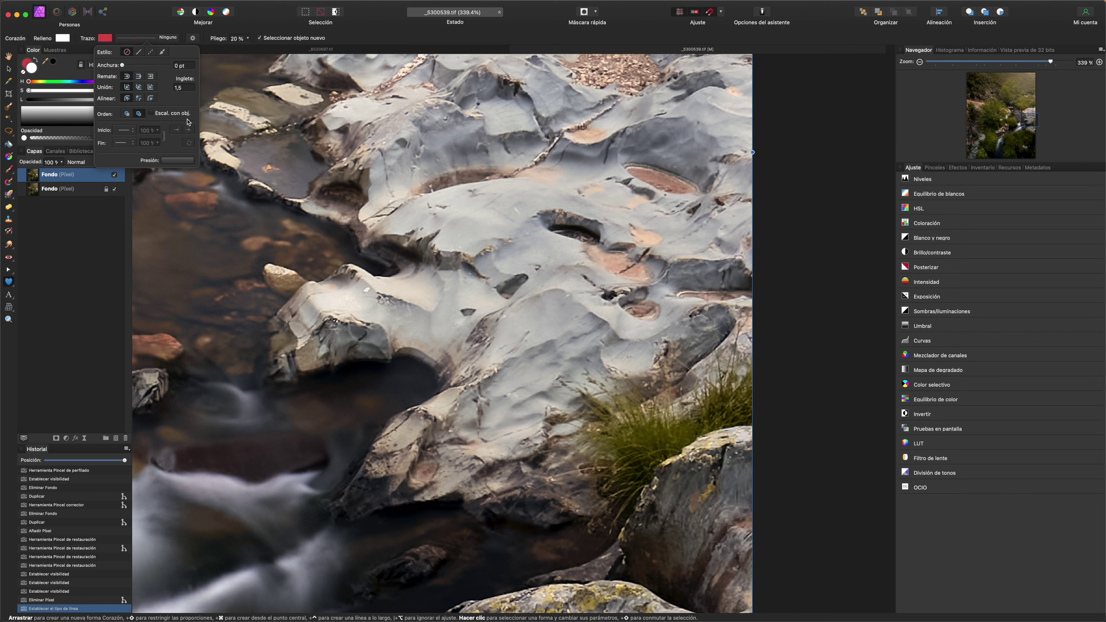
Zoom out so the whole stream photo fits in view.
scroll(517, 347, "down", 3)
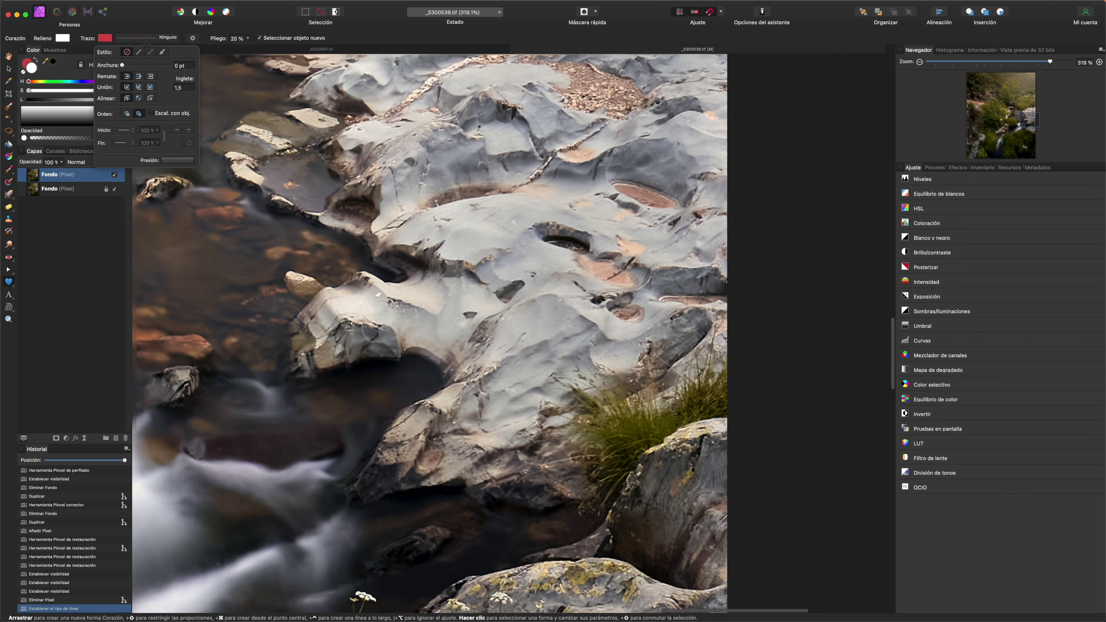
scroll(517, 347, "down", 5)
scroll(517, 347, "down", 3)
scroll(516, 349, "down", 2)
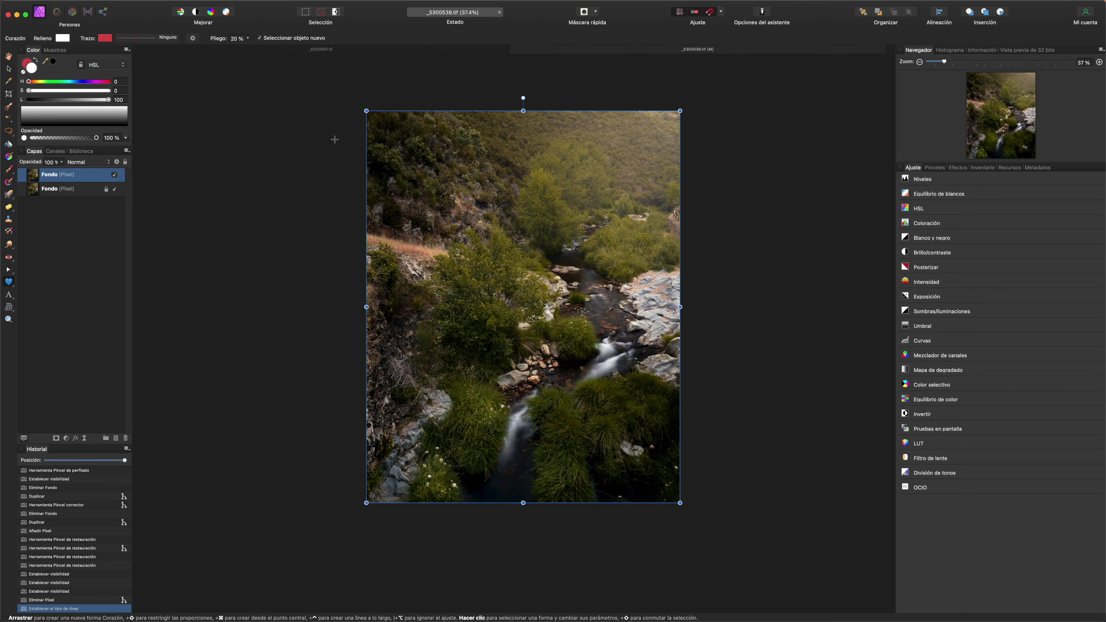
left_click(13, 283)
Draw a white rectangle near the photo's top on a new pixel layer, centred and shortened.
left_click(40, 284)
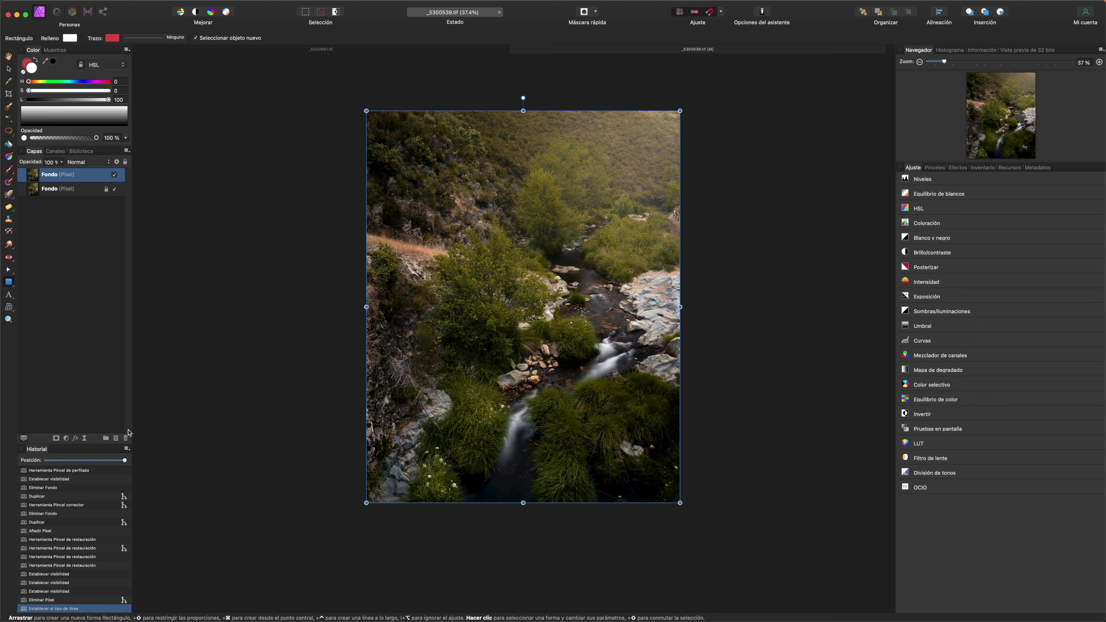
left_click(116, 437)
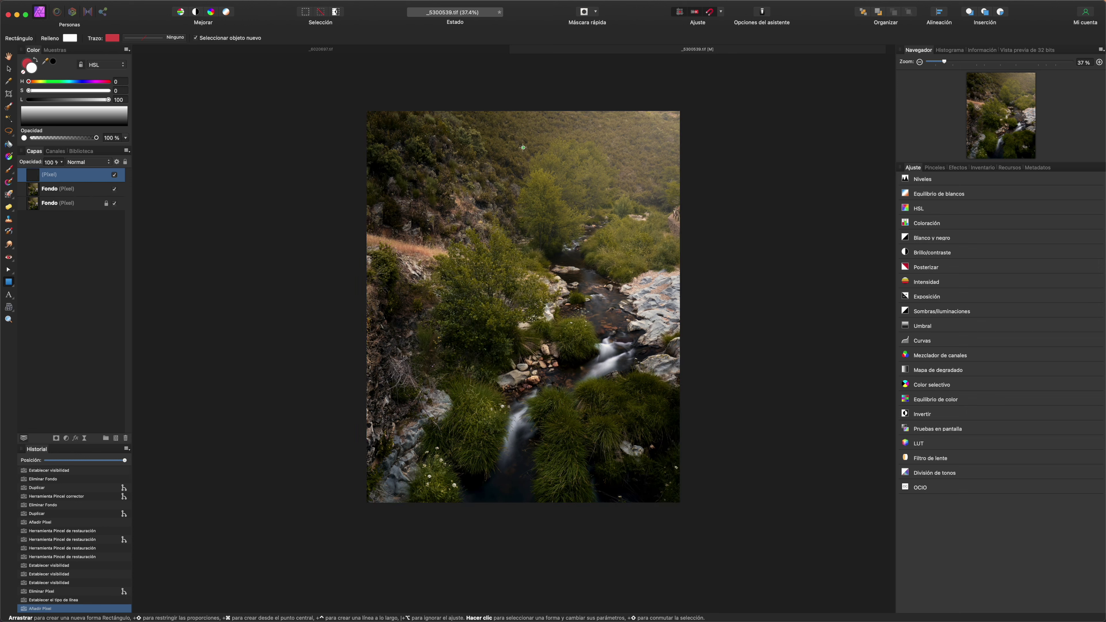
left_click_drag(457, 130, 620, 195)
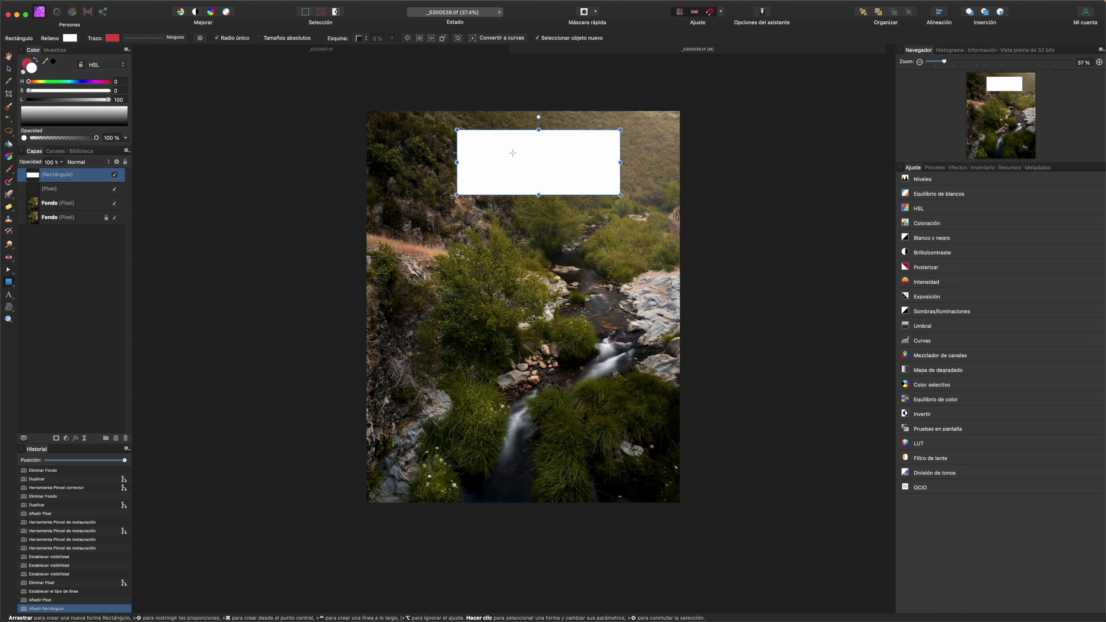
left_click(9, 69)
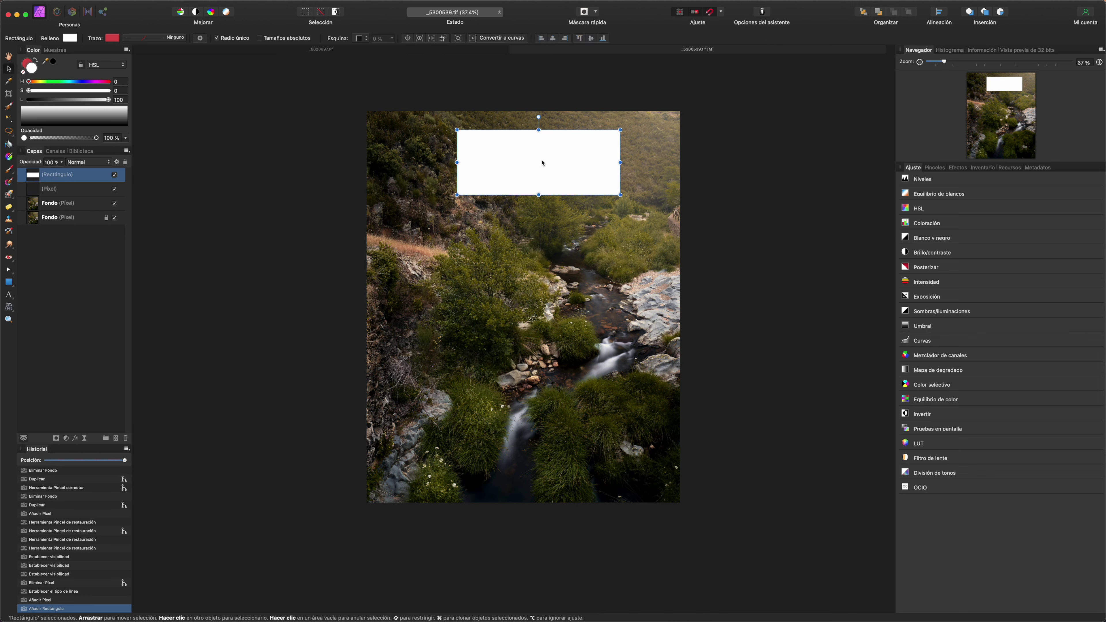
left_click_drag(541, 150, 526, 141)
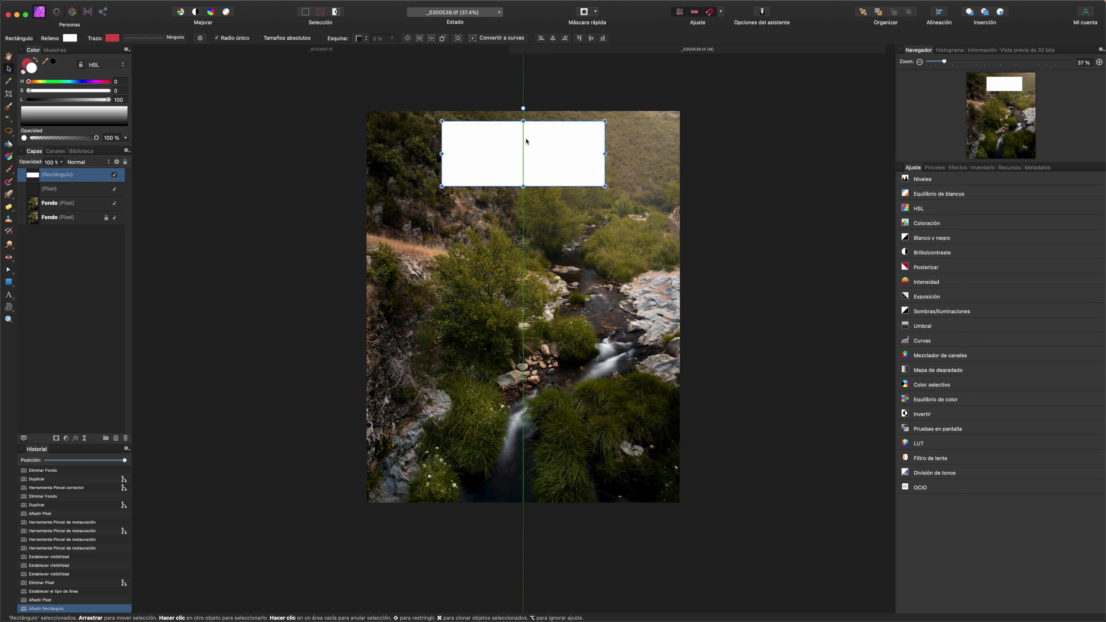
left_click_drag(524, 186, 526, 161)
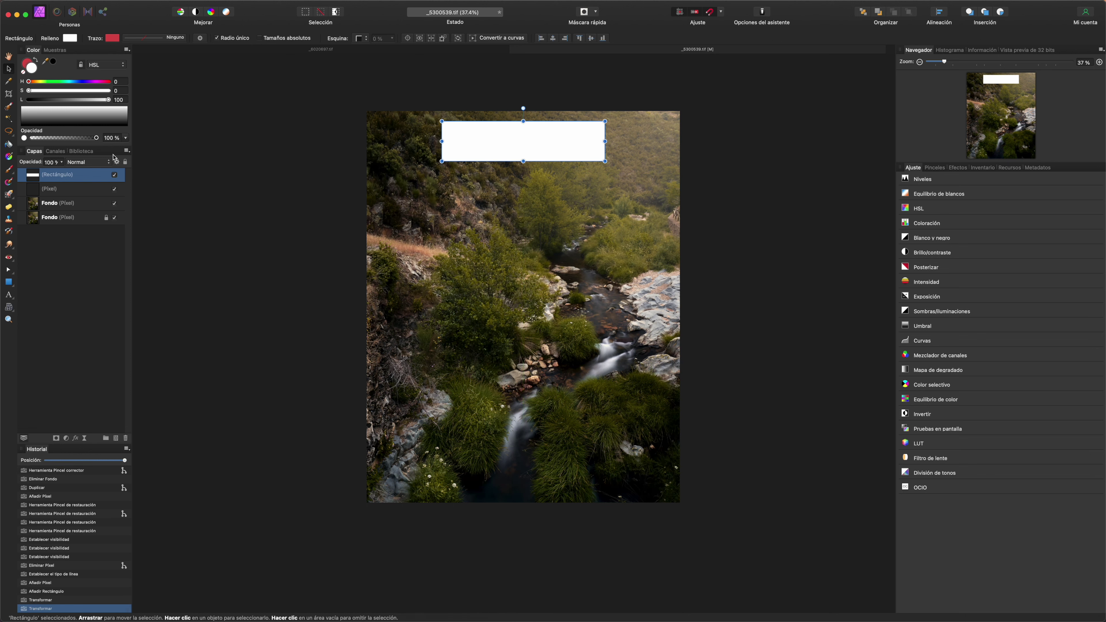
Blend the rectangle in Luz suave mode at 47% opacity.
left_click(85, 163)
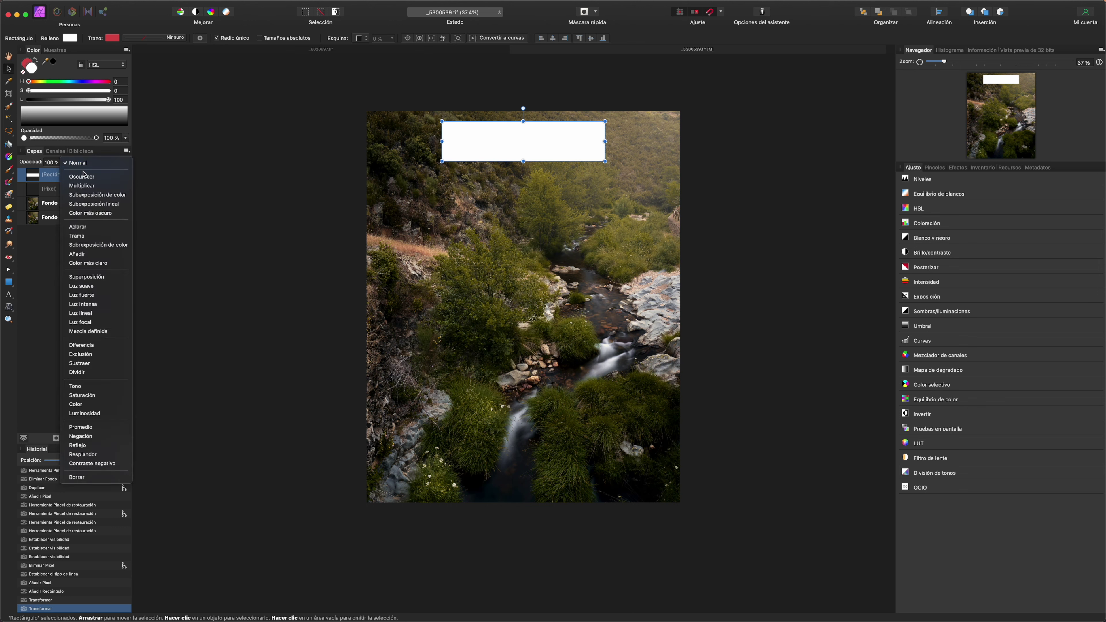
left_click(83, 285)
left_click_drag(96, 144, 62, 140)
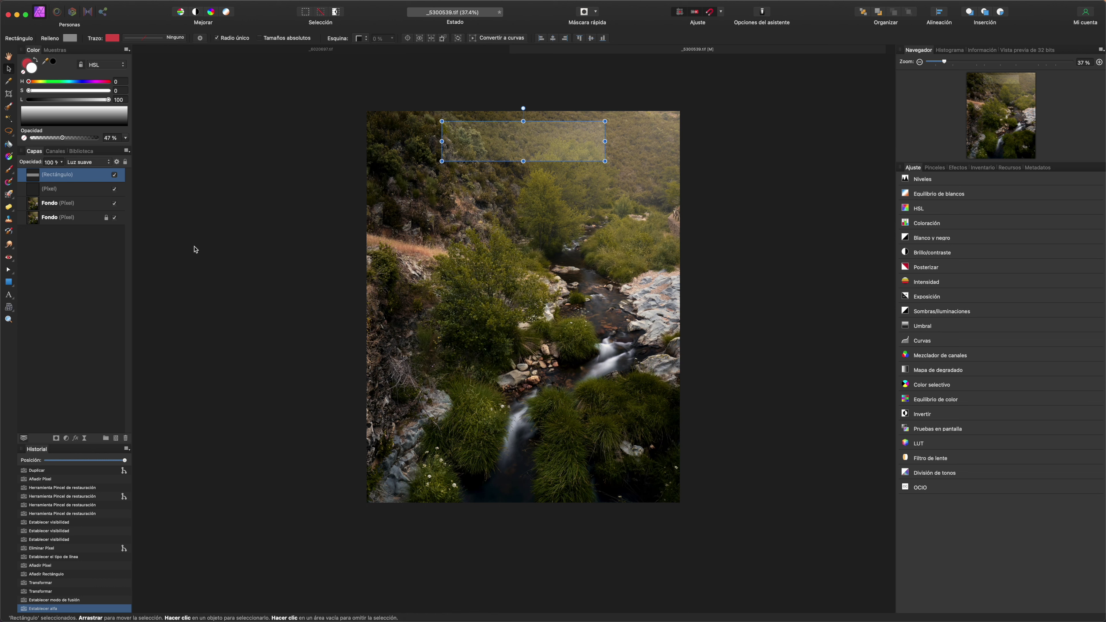
left_click(222, 222)
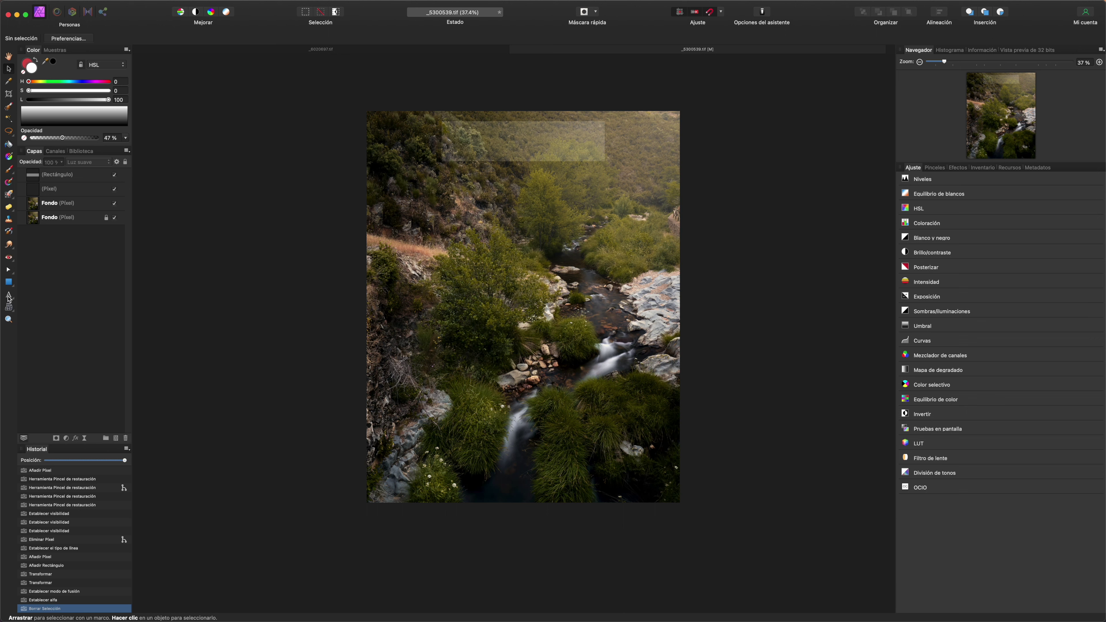
Add artistic text 'gabri' at the banner's left.
left_click(9, 296)
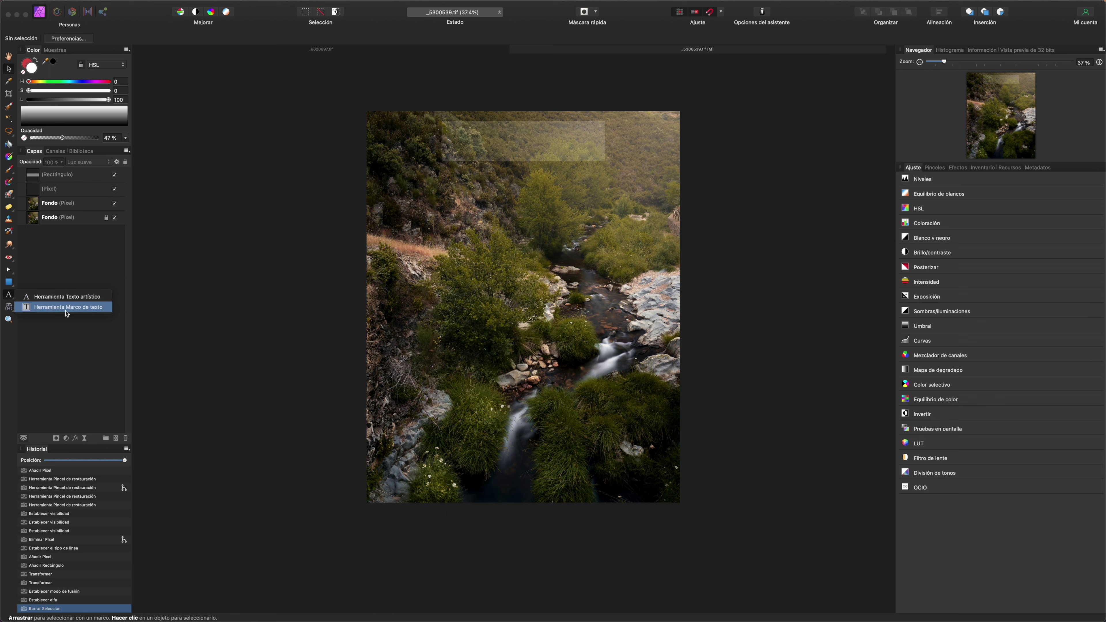
left_click(65, 296)
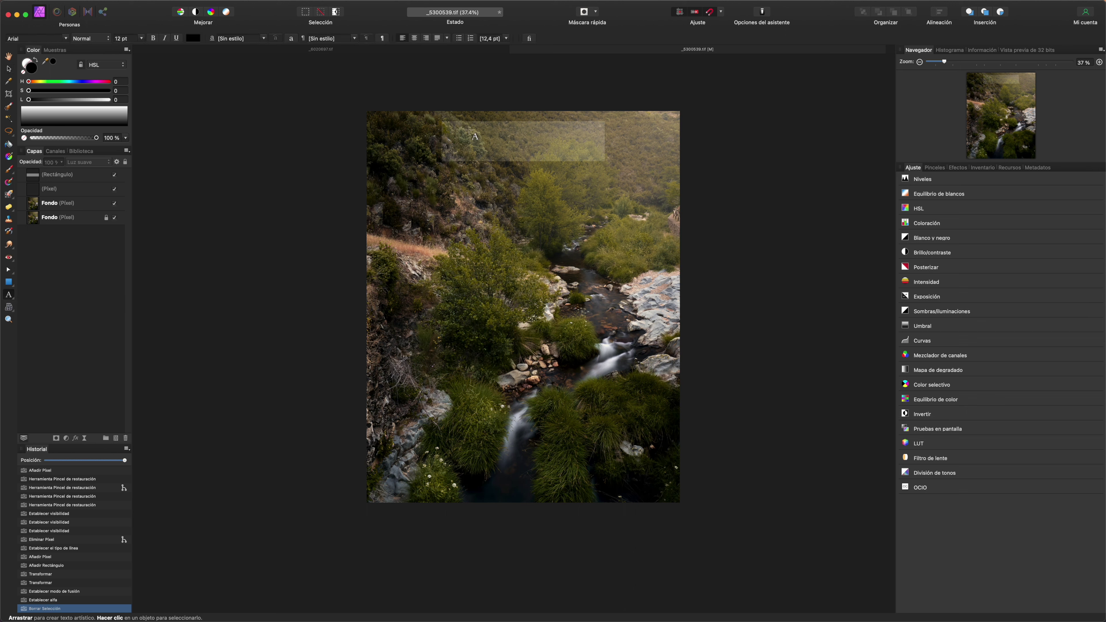
left_click_drag(442, 122, 571, 167)
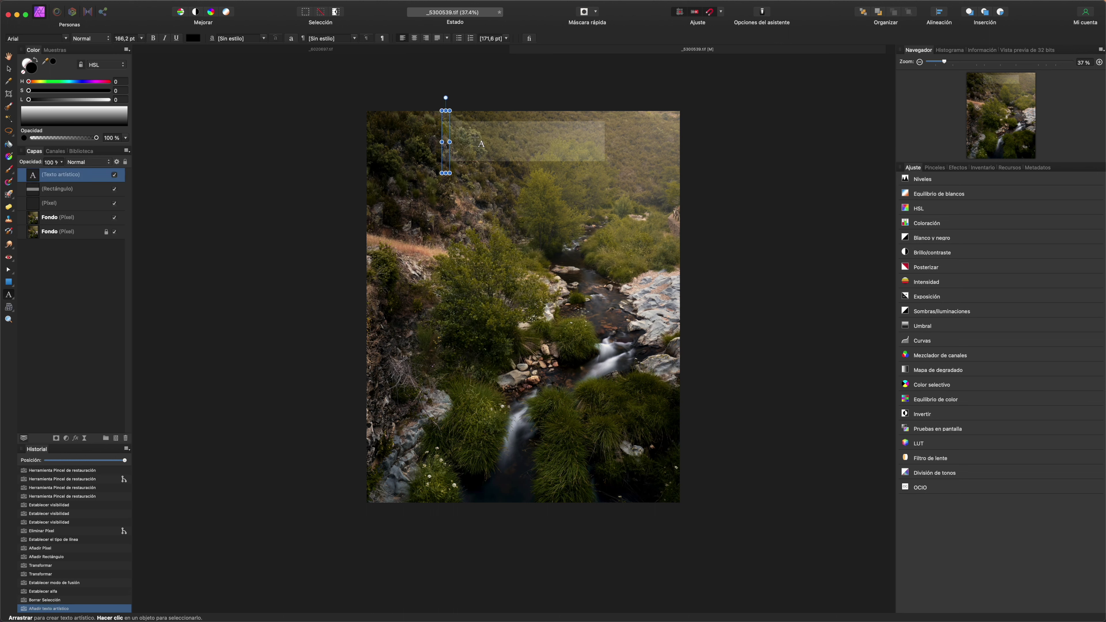
type("gabri")
key("Escape")
Shrink 'gabri' to 103 pt and centre it horizontally on the banner.
left_click(562, 173)
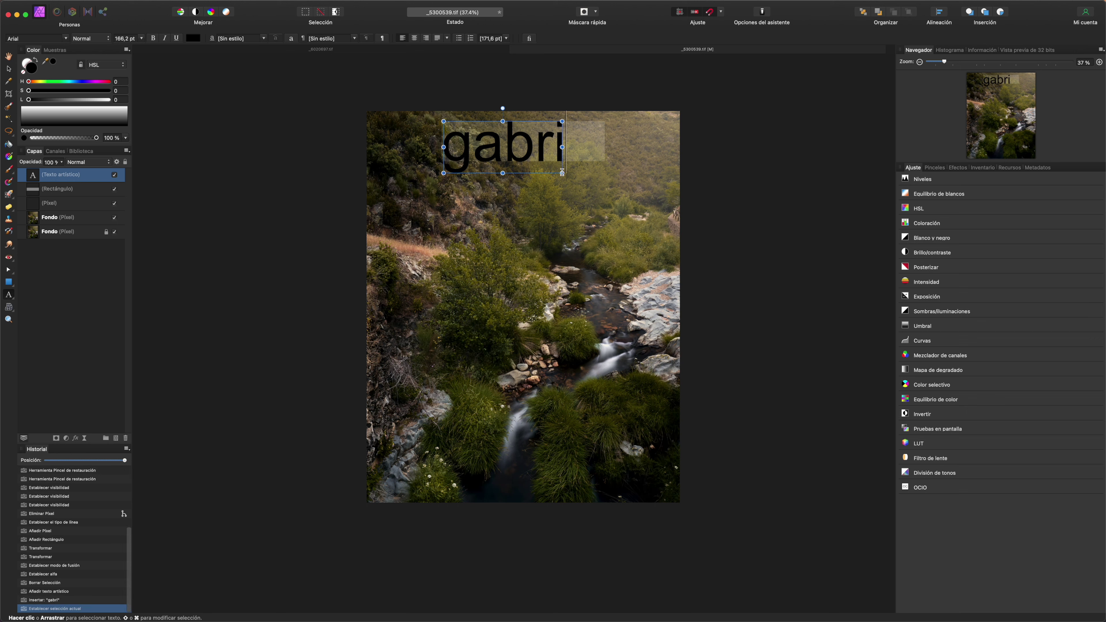
left_click_drag(562, 173, 517, 153)
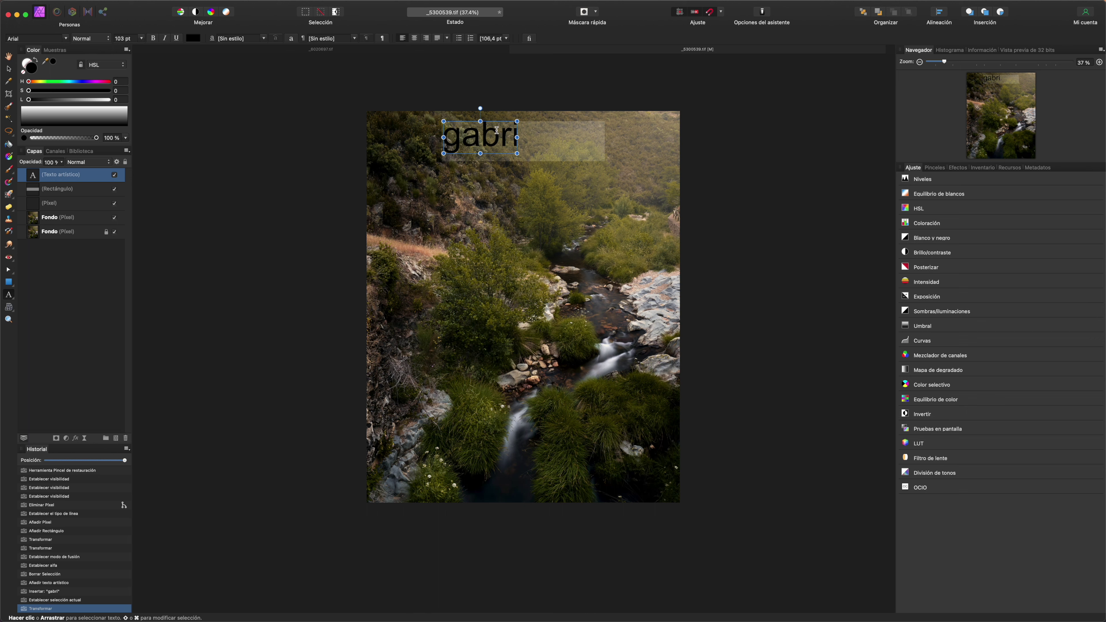
left_click(466, 135)
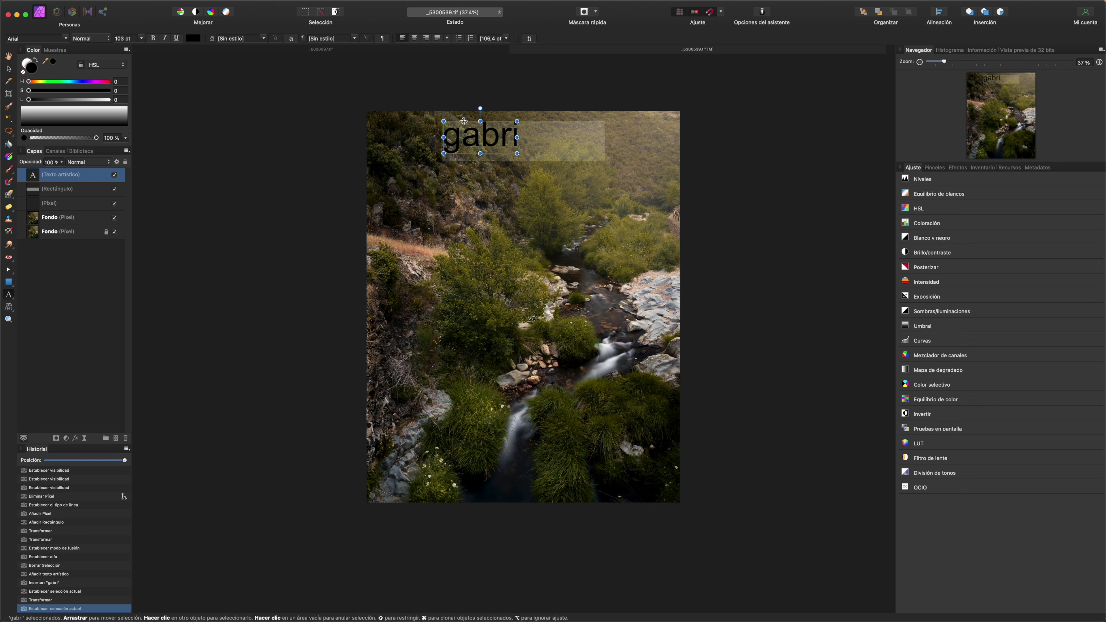
left_click_drag(463, 121, 506, 126)
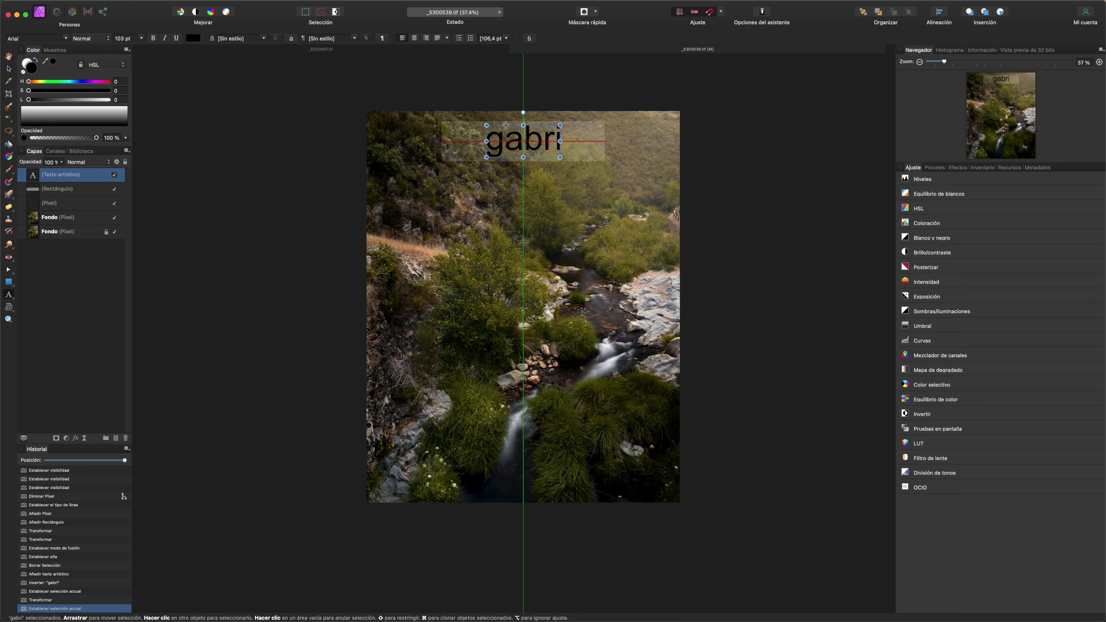
left_click_drag(506, 125, 506, 126)
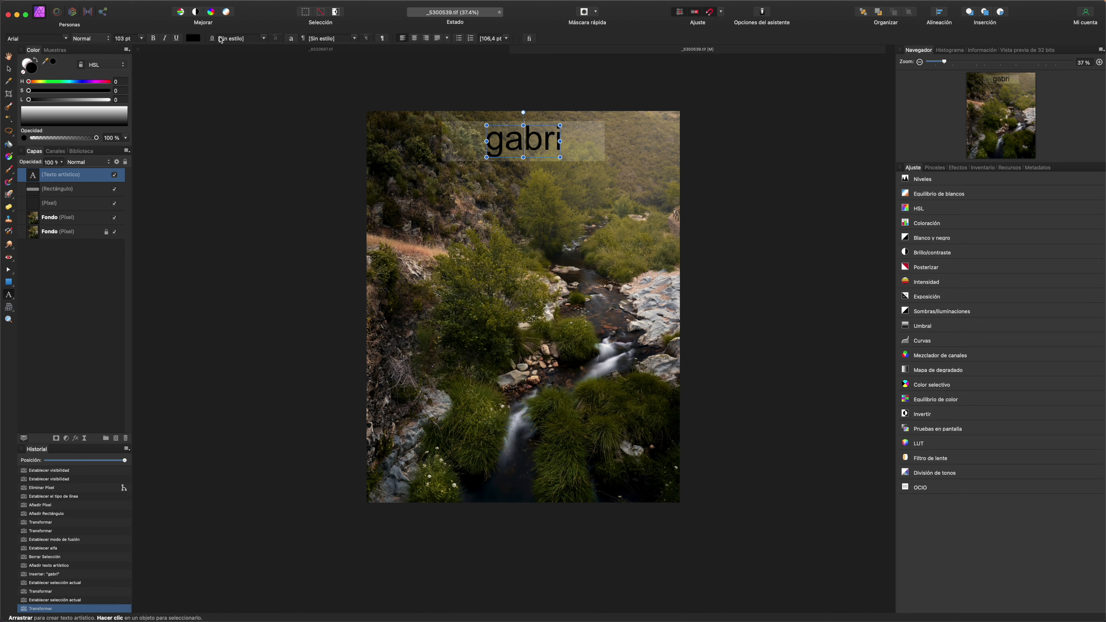
Set the gabri text to white Arial Black.
left_click(66, 39)
left_click(62, 208)
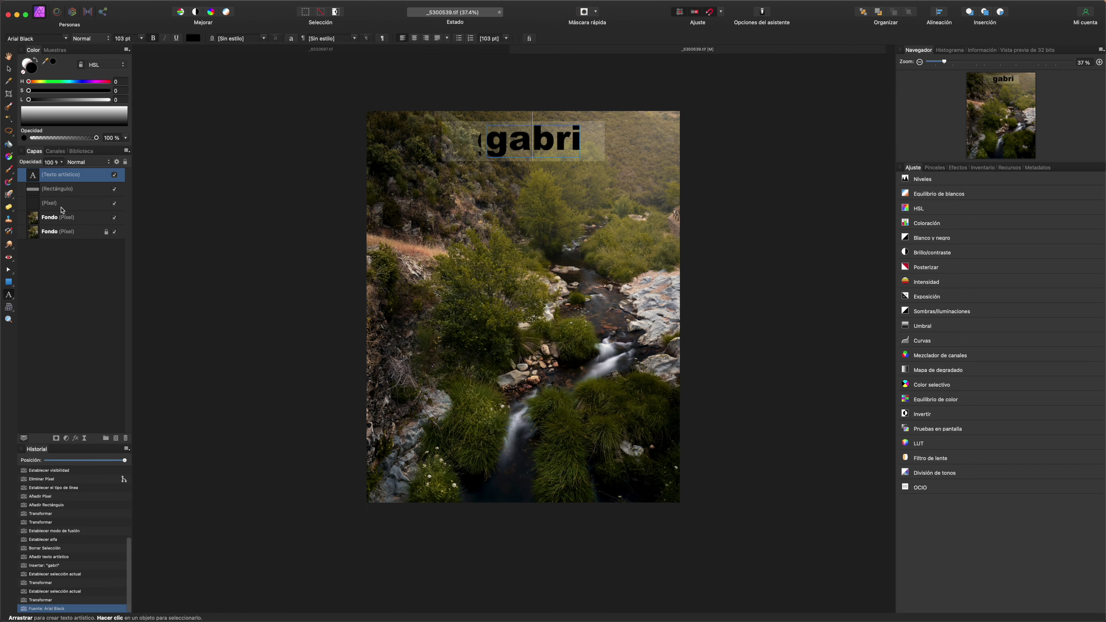
left_click(109, 38)
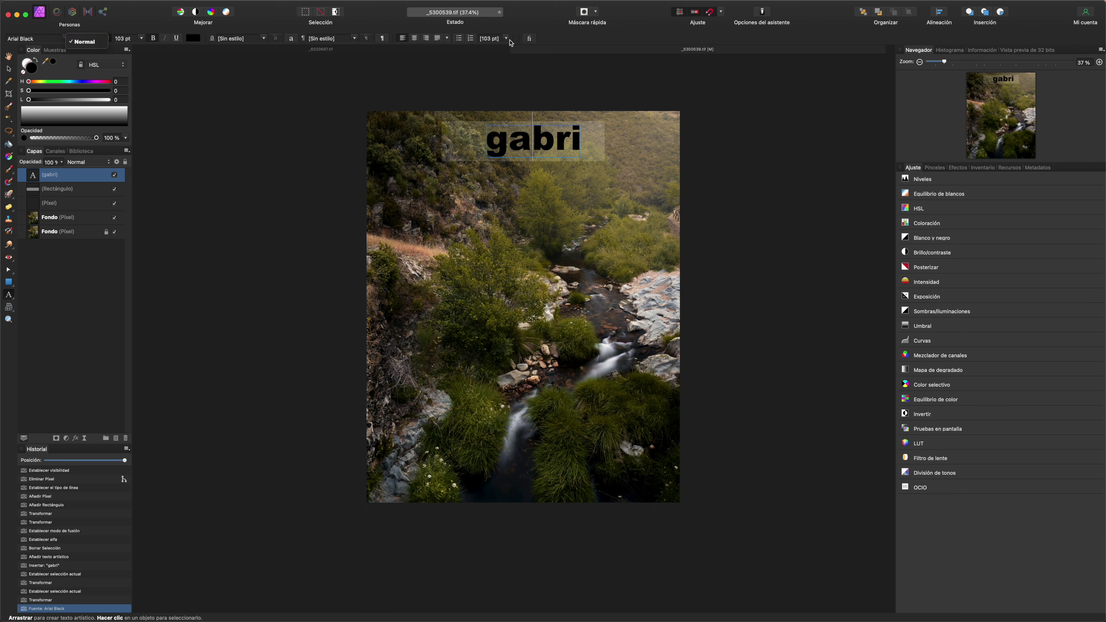
left_click(199, 41)
left_click(193, 38)
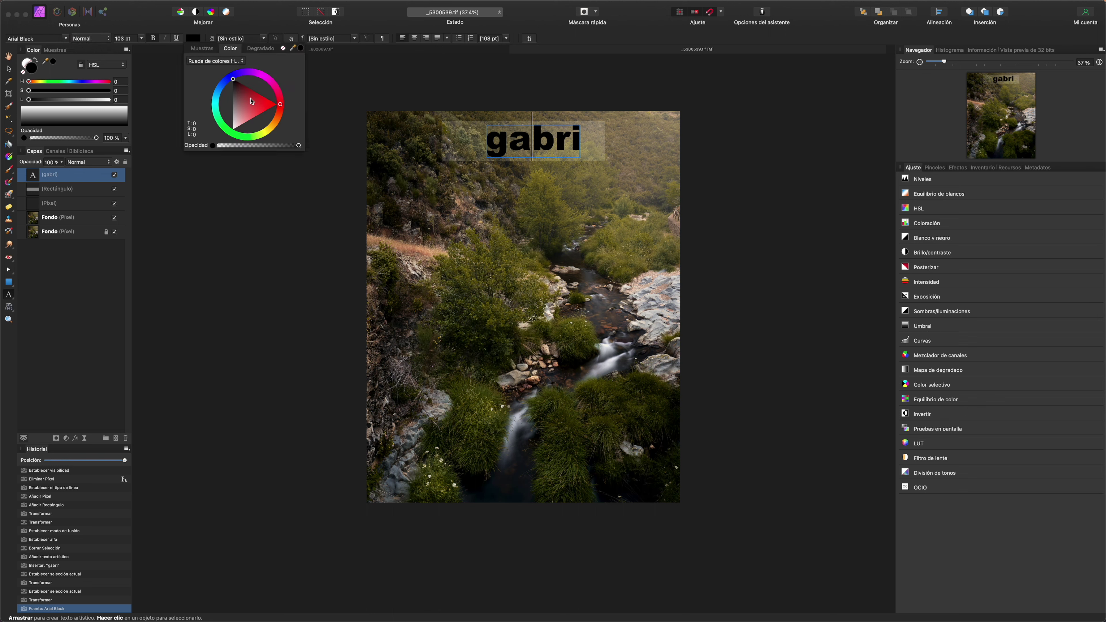
left_click_drag(251, 101, 233, 129)
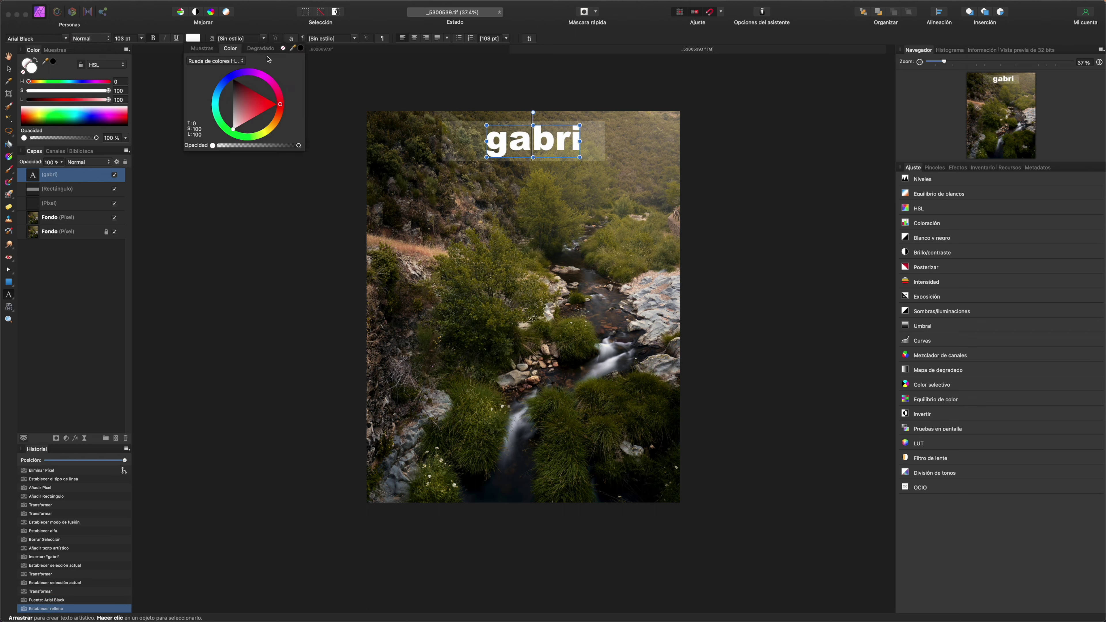
left_click(263, 25)
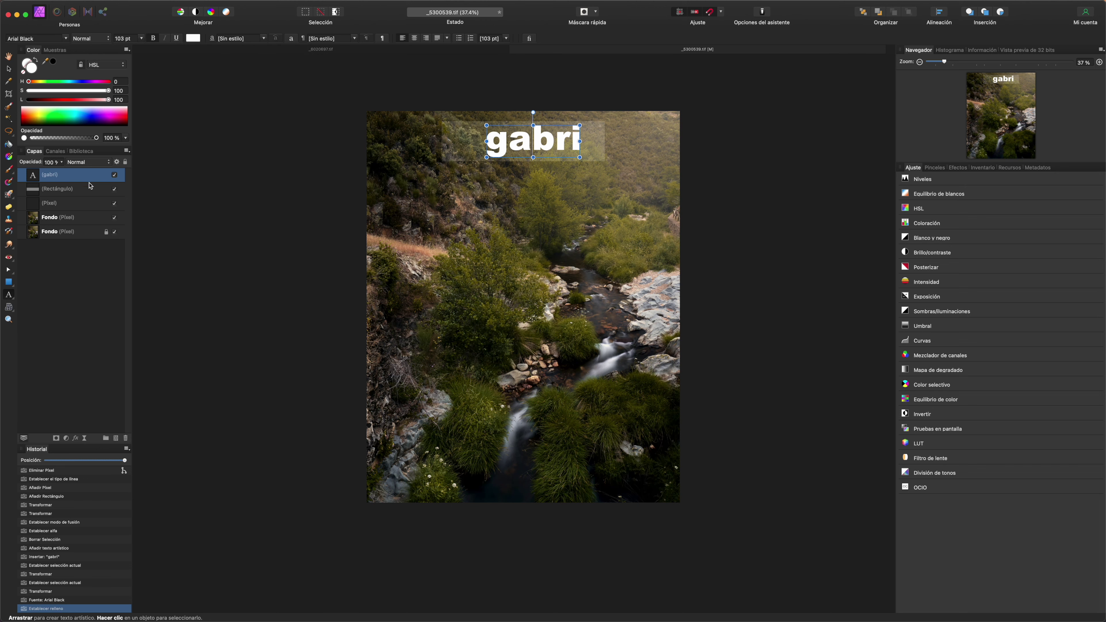
Blend the gabri layer in Luz suave at 69% fill opacity, removing a stray 'h'.
left_click(86, 163)
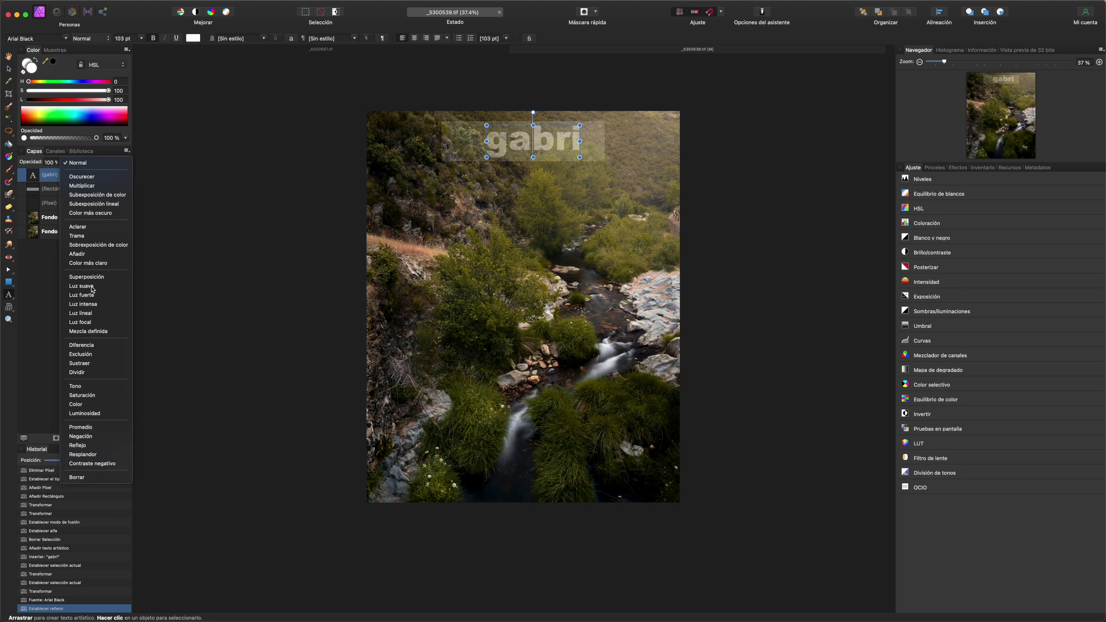
left_click(82, 285)
mouse_move(97, 137)
left_mouse_down()
mouse_move(51, 138)
mouse_move(77, 138)
left_mouse_up()
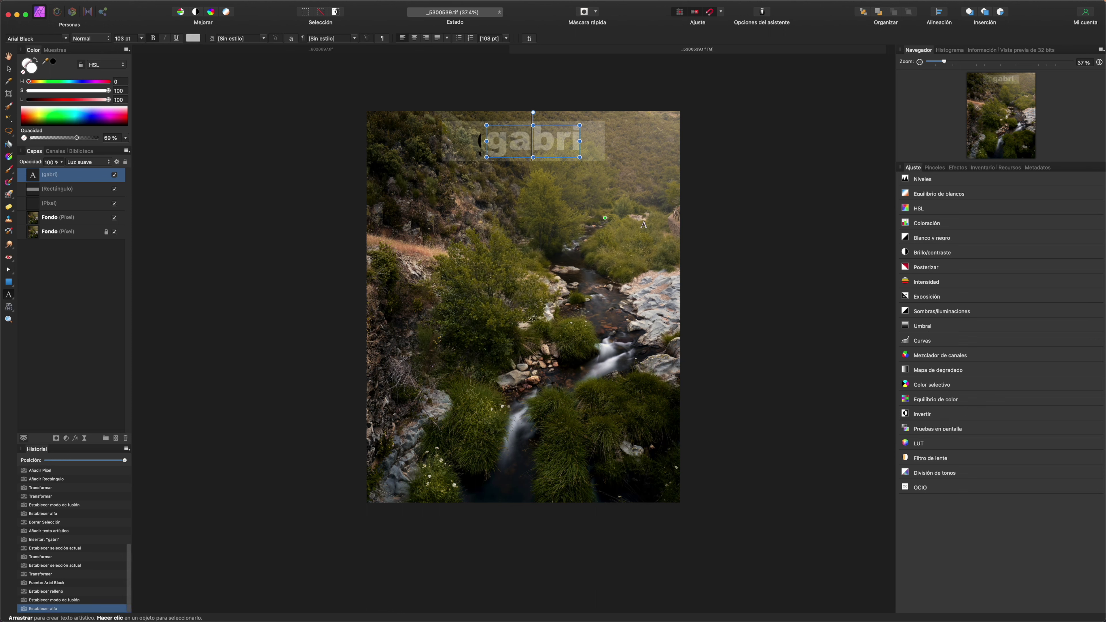
type("h")
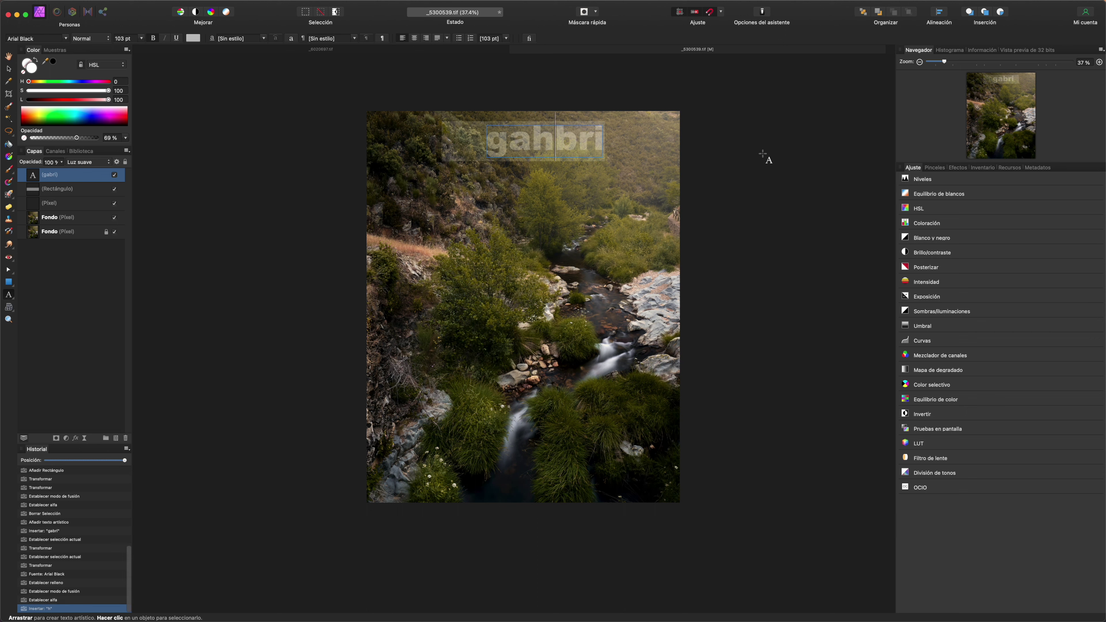
key("Escape")
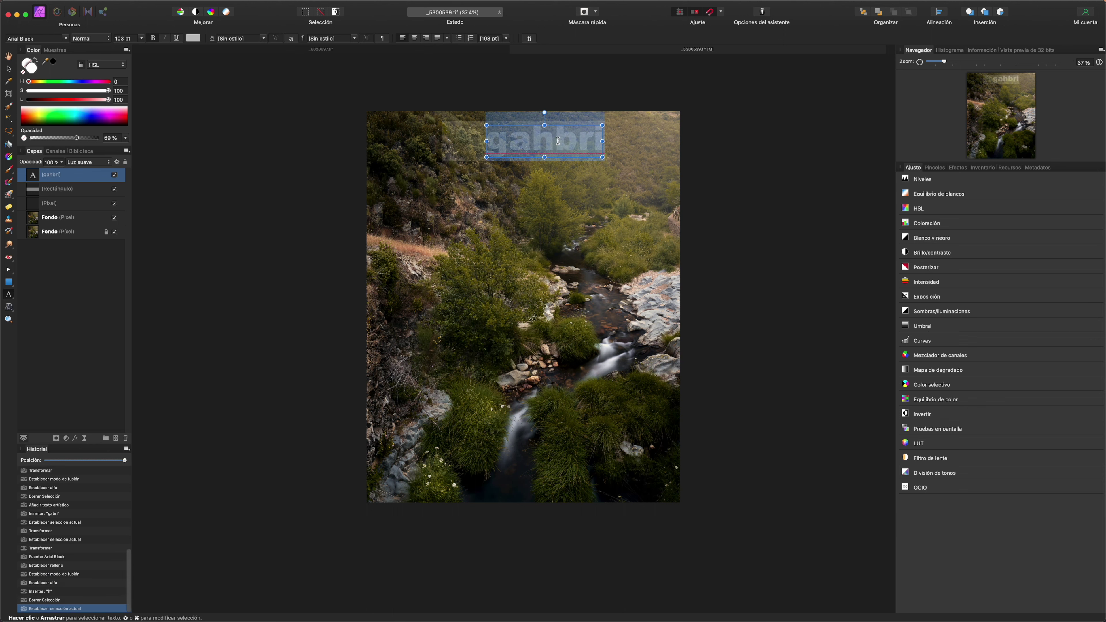
key("BackSpace")
key("Escape")
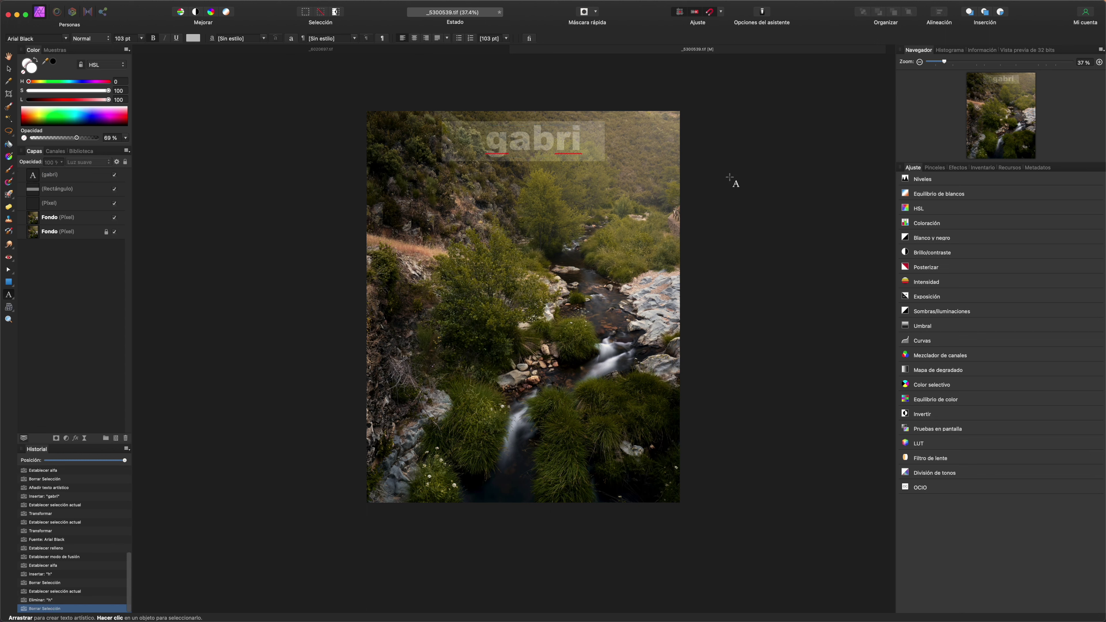
key("h")
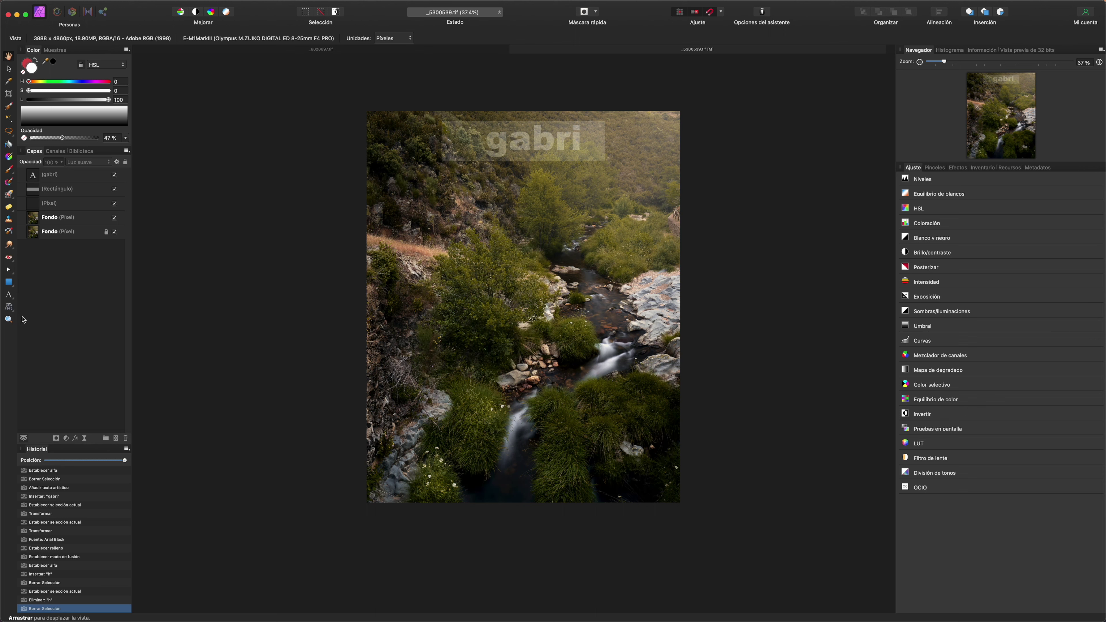
Draw a text frame over the photo's middle holding placeholder text 'dfssdjsoifjsoijfo'.
left_click(8, 296)
left_click(9, 298)
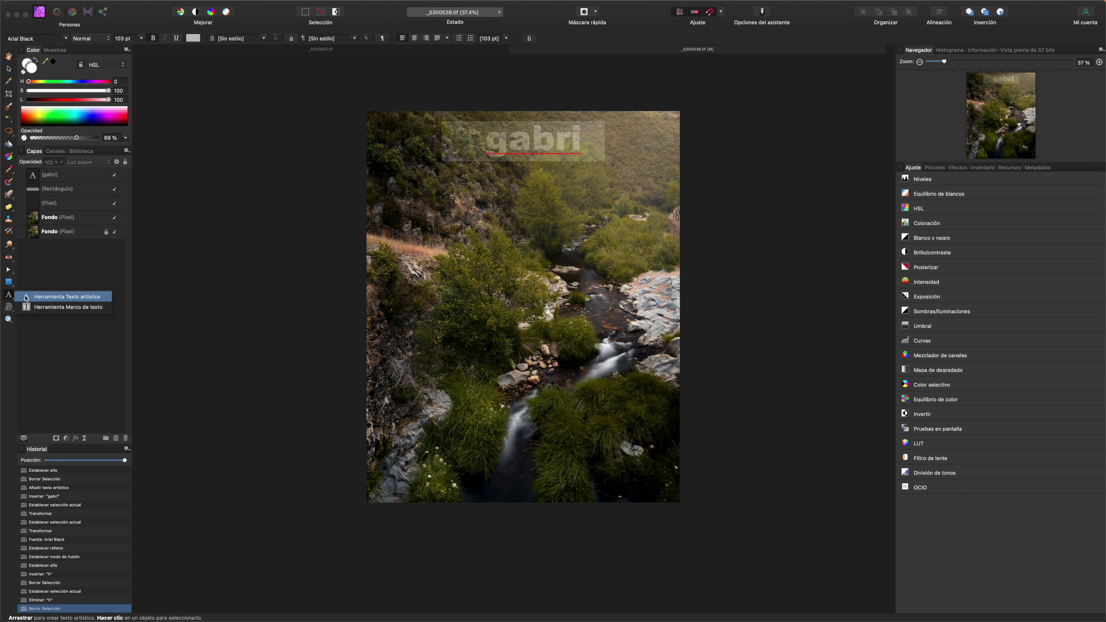
left_click(67, 308)
left_click_drag(427, 212, 613, 354)
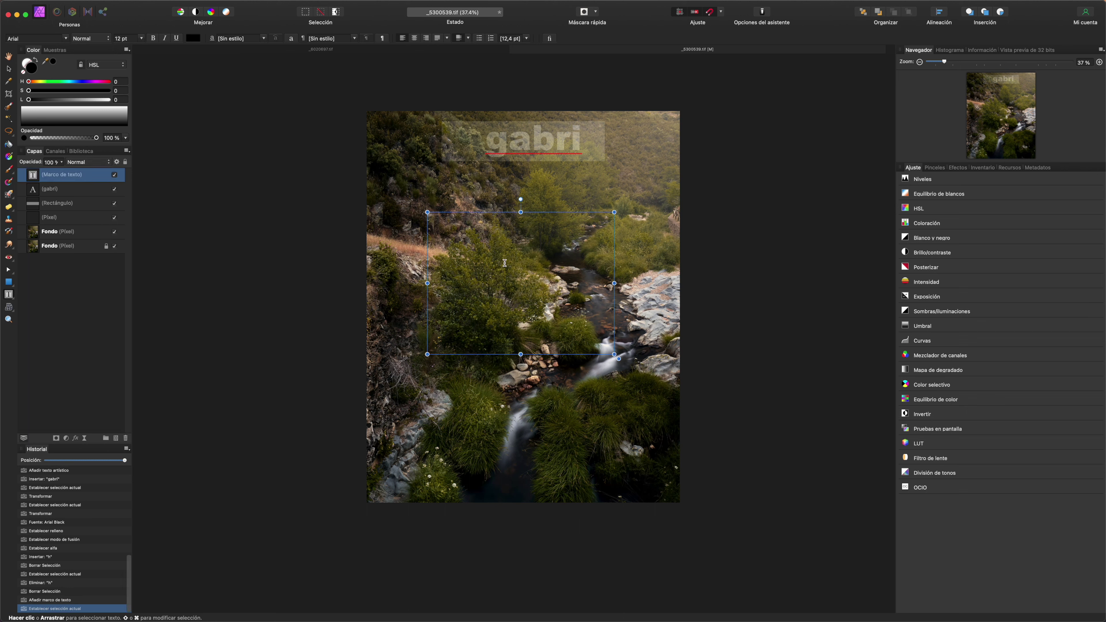
type("dfssdjsoifjsoijfo")
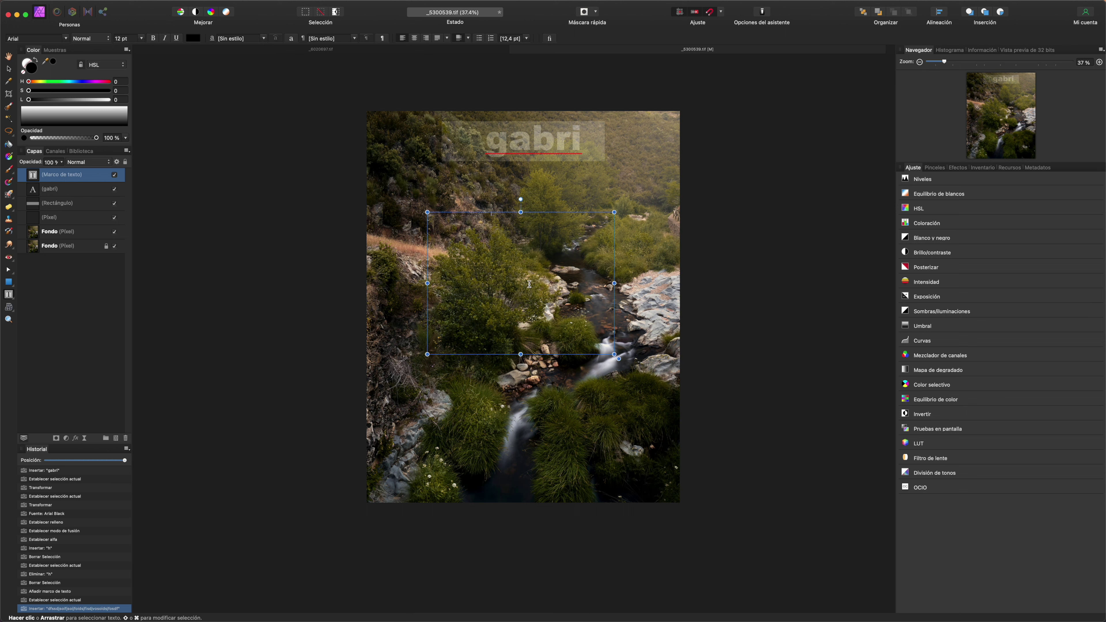
key("Escape")
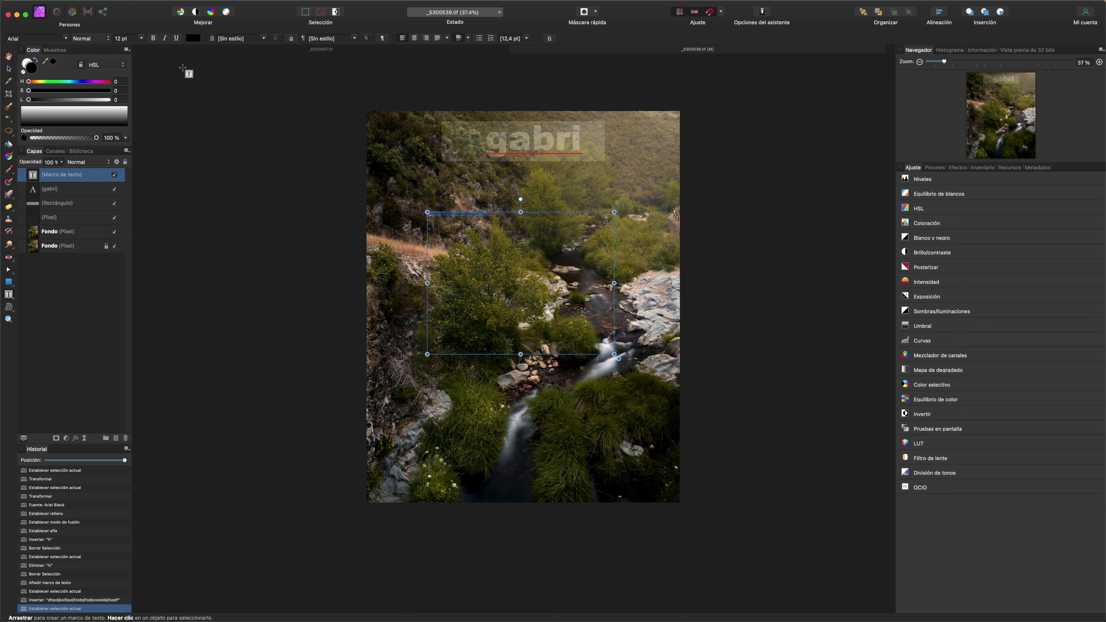
Make the frame text 72 pt and white.
left_click(141, 40)
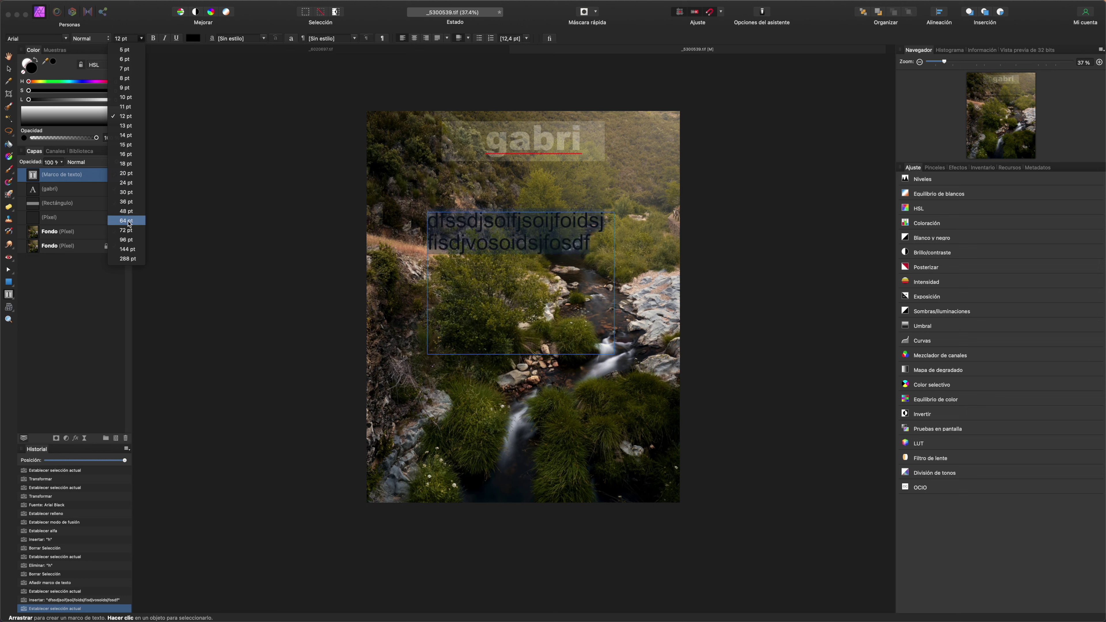
left_click(126, 230)
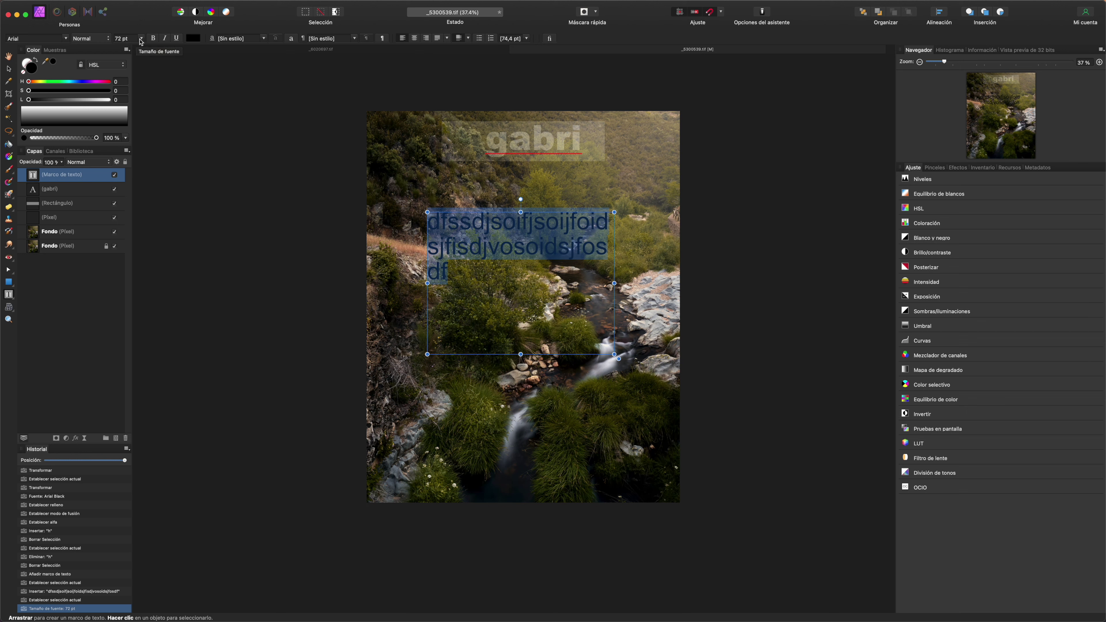
left_click(192, 38)
left_click_drag(238, 105, 233, 129)
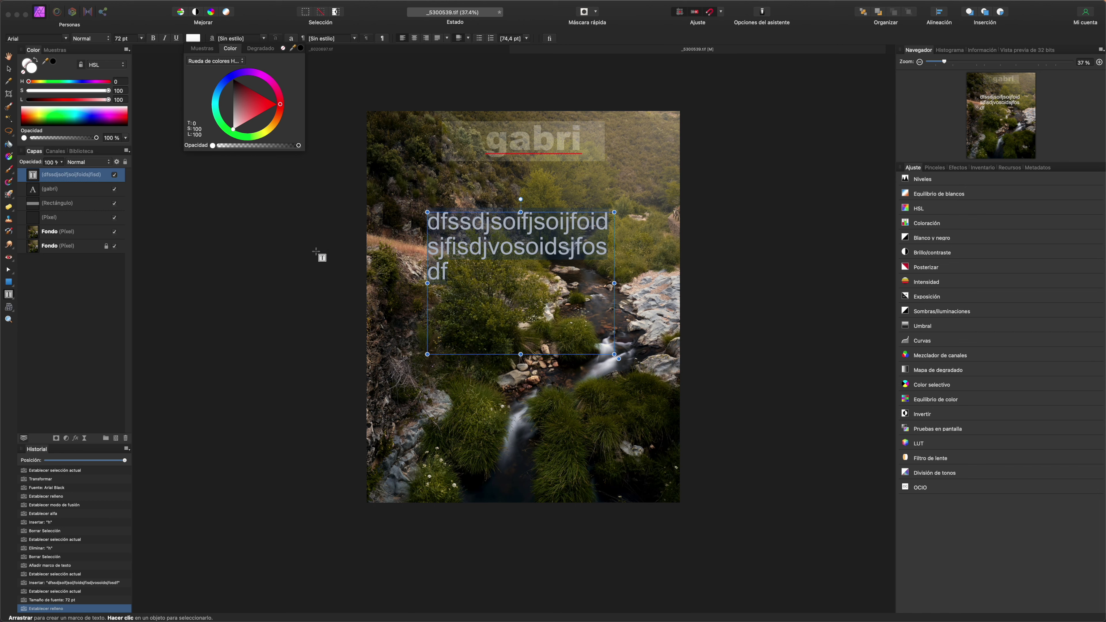
left_click(172, 245)
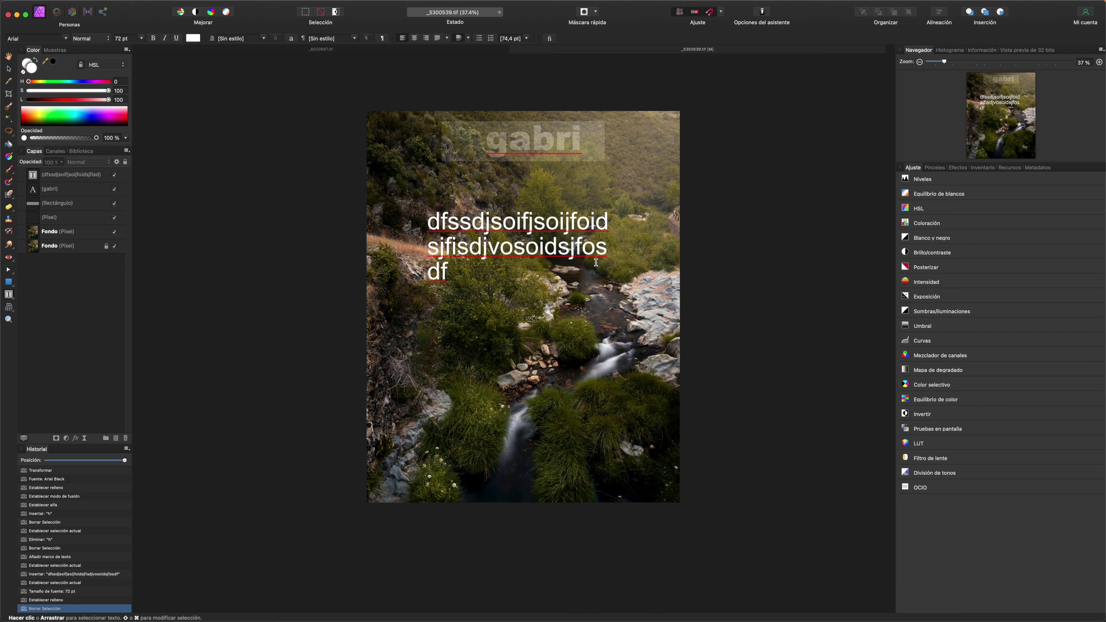
Delete the frame text and gabri title layers, then choose the Mesh Warp tool.
left_click(76, 176)
key("Delete")
key("Delete")
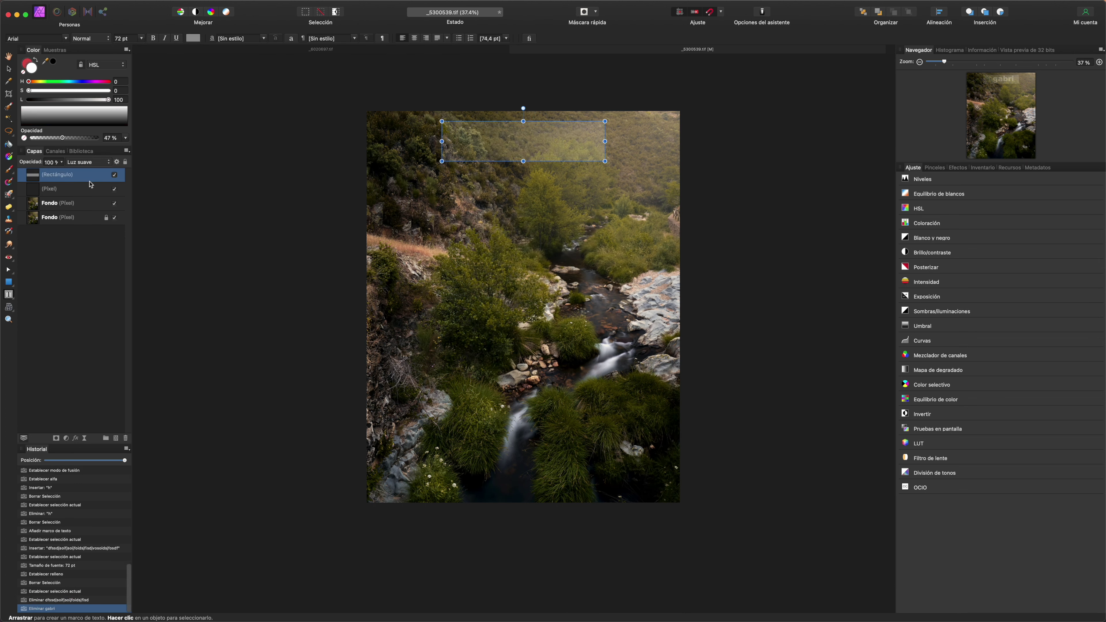
key("Delete")
key("Delete")
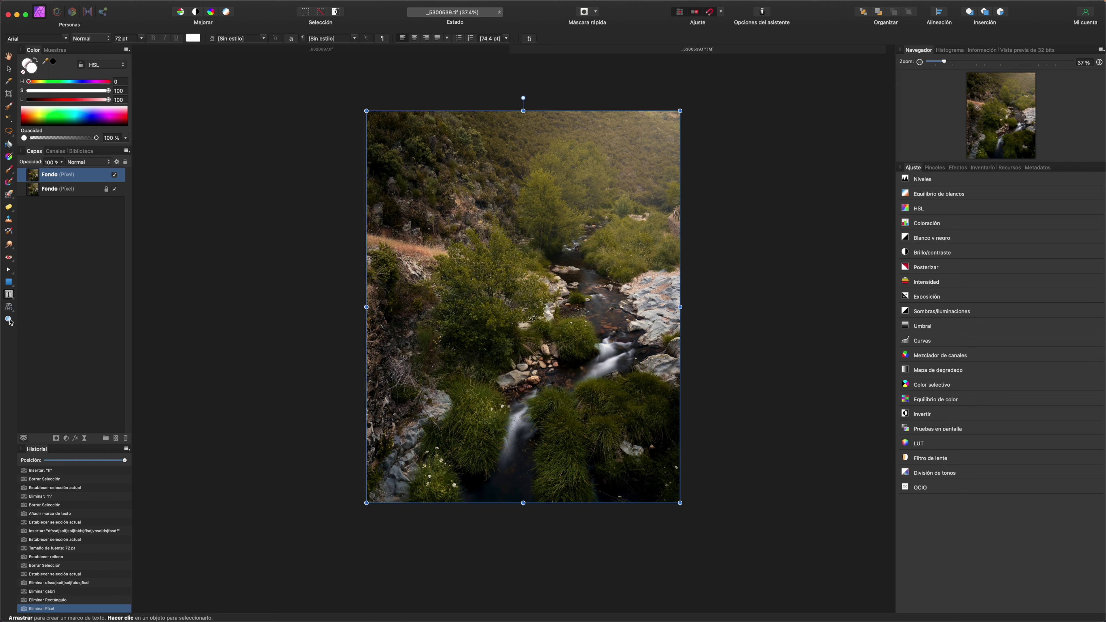
left_click(10, 308)
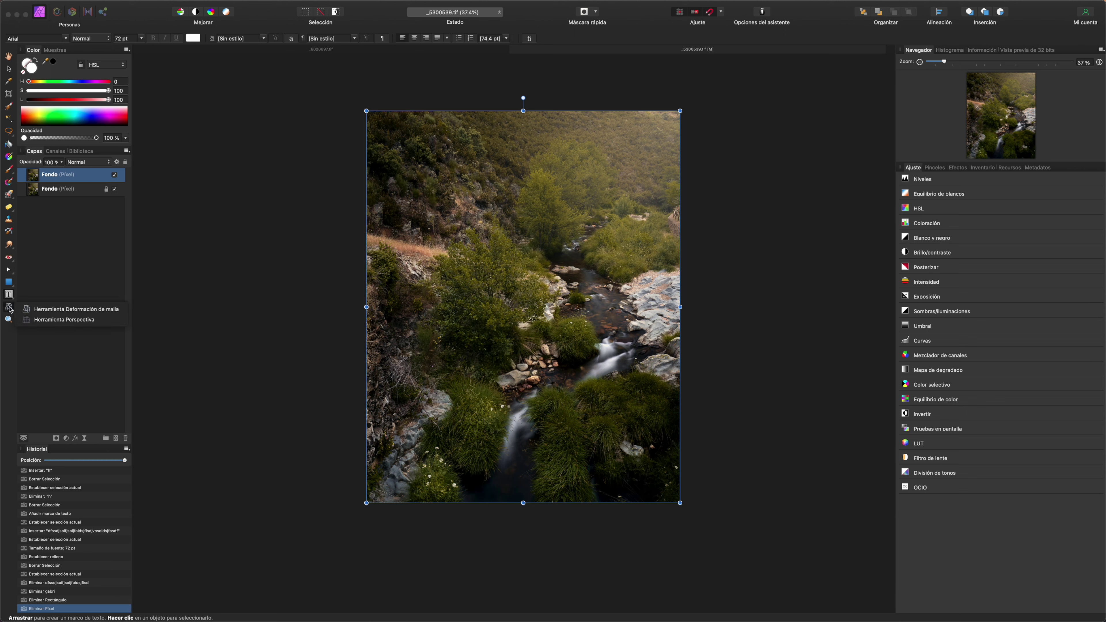
left_click(46, 310)
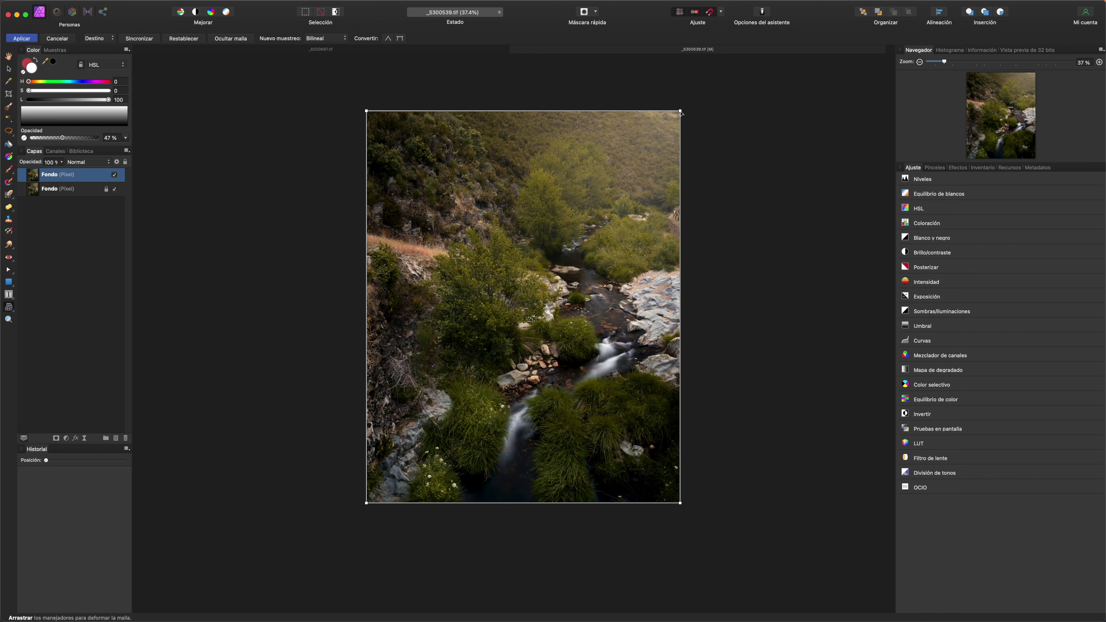
Hide the lower Fondo layer and nudge all four mesh corners of the photo.
left_click_drag(681, 112, 683, 108)
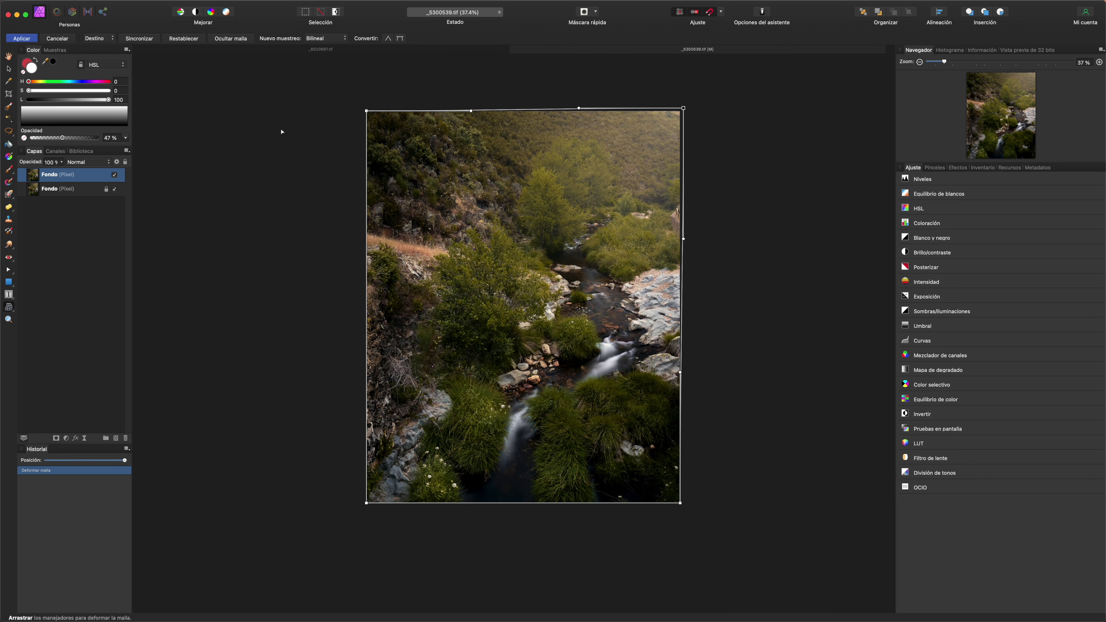
left_click(115, 190)
left_click_drag(683, 109, 677, 114)
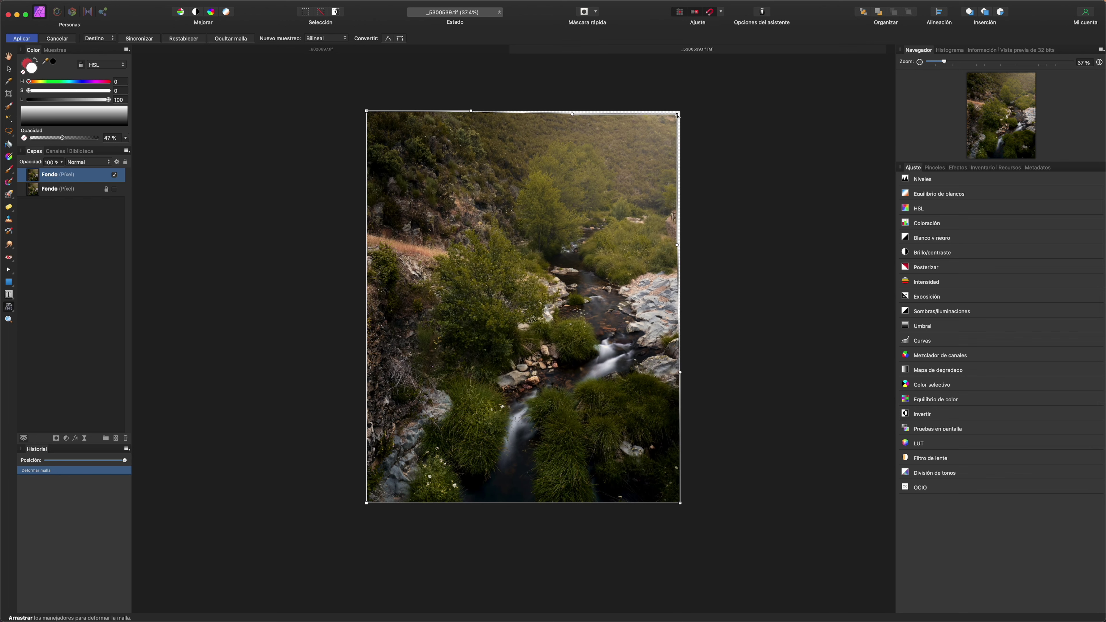
left_click(366, 111)
left_click_drag(366, 112, 362, 109)
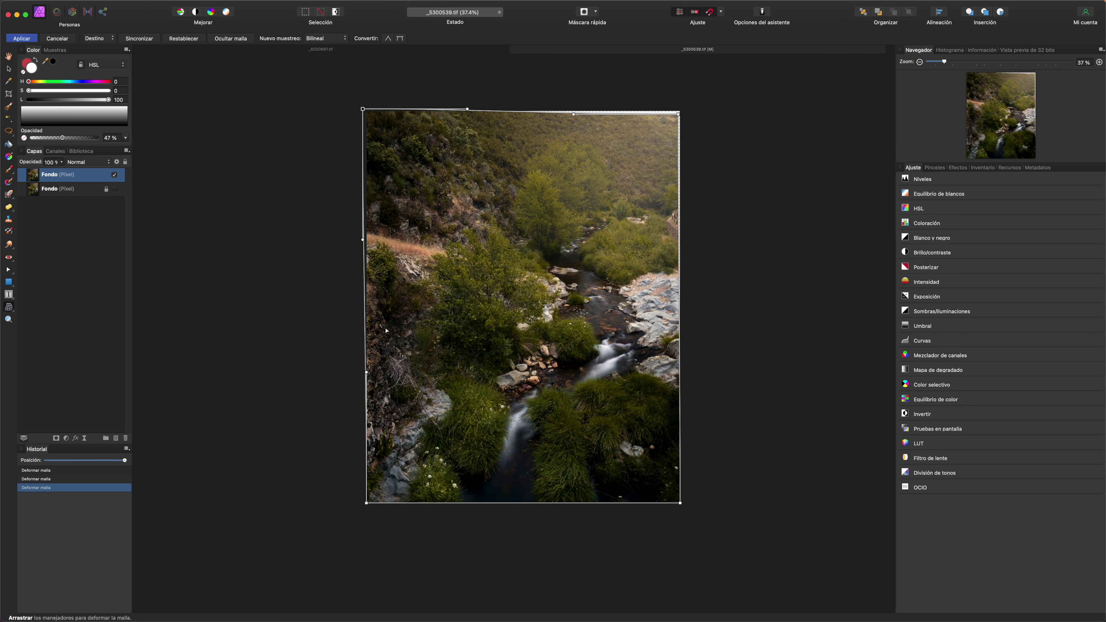
left_click_drag(366, 503, 364, 496)
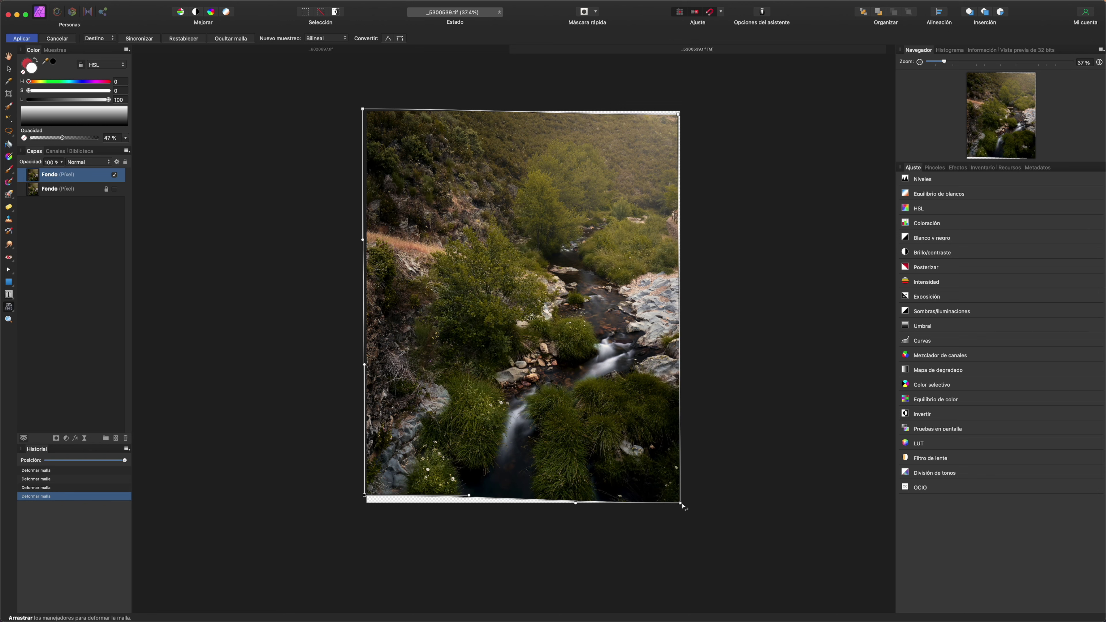
left_click_drag(680, 504, 675, 500)
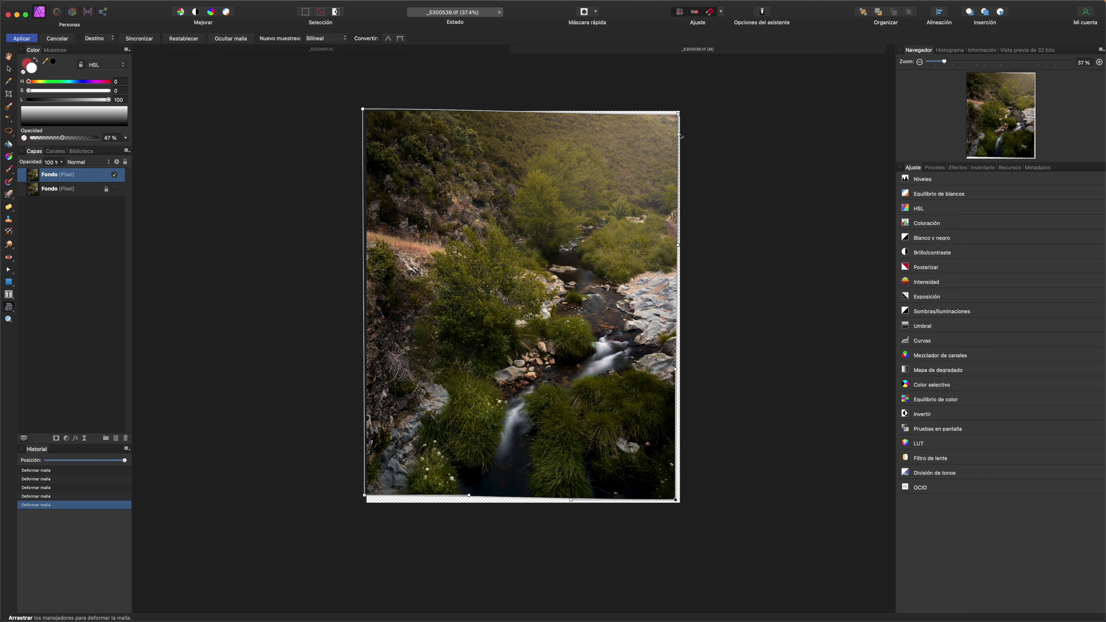
Stretch the top-left corner far up and left, then apply the warp.
left_click_drag(678, 113, 682, 109)
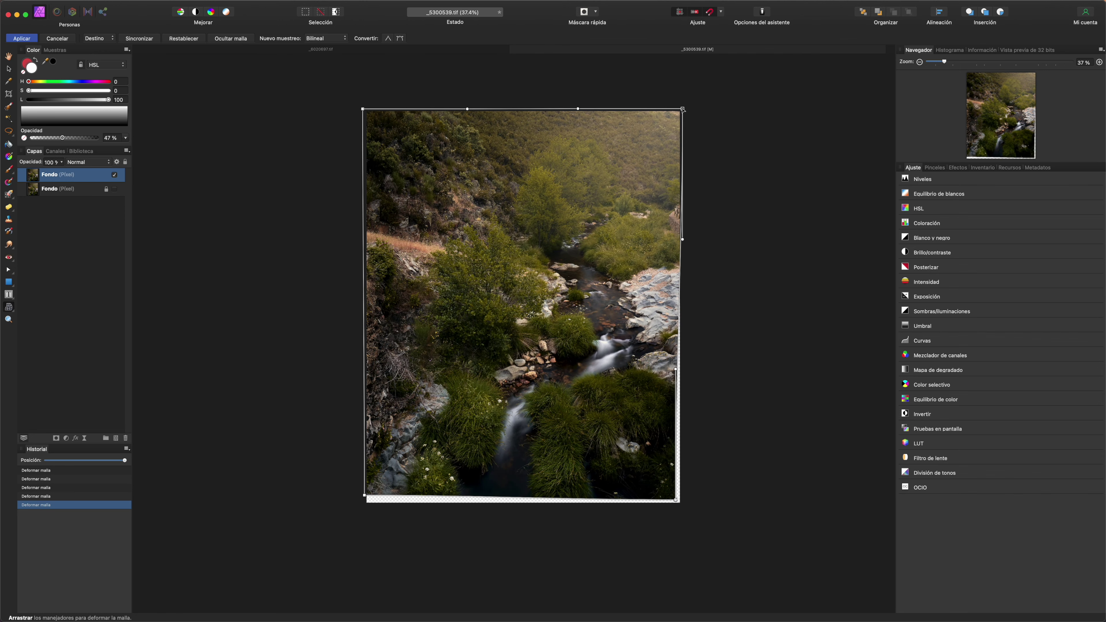
left_click_drag(683, 109, 681, 109)
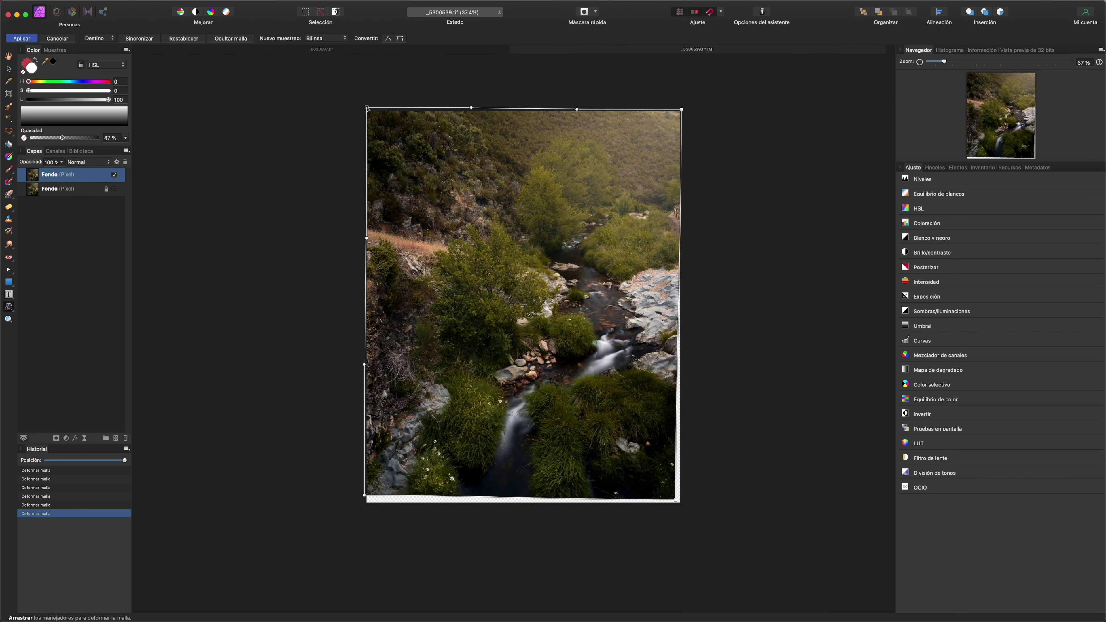
left_click_drag(364, 110, 303, 88)
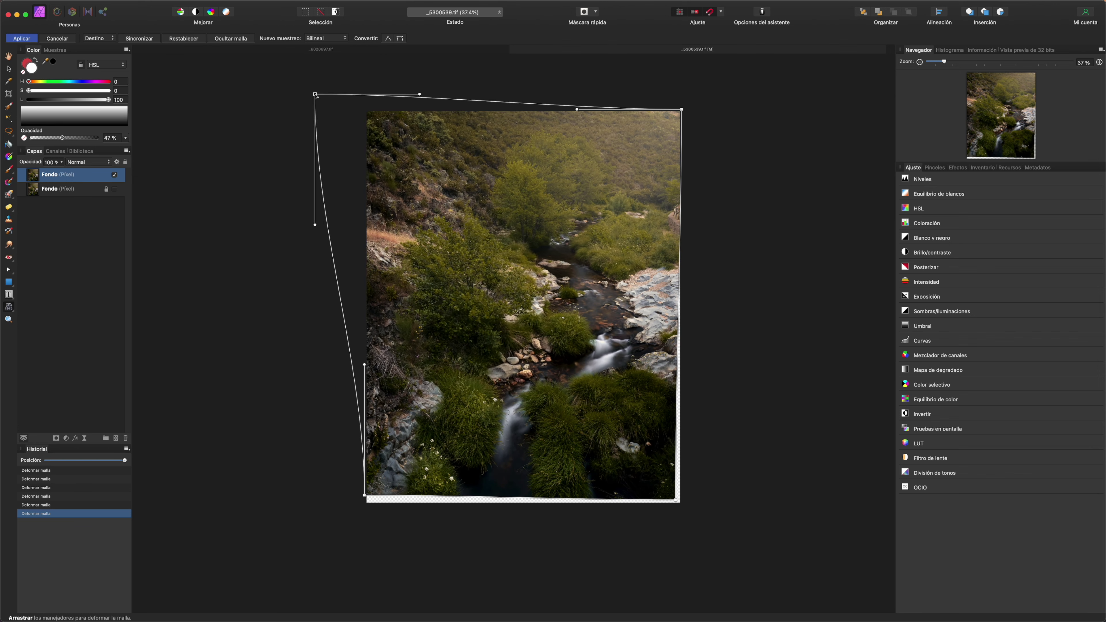
mouse_move(304, 87)
left_mouse_down()
mouse_move(292, 54)
mouse_move(310, 37)
mouse_move(335, 80)
mouse_move(297, 48)
left_mouse_up()
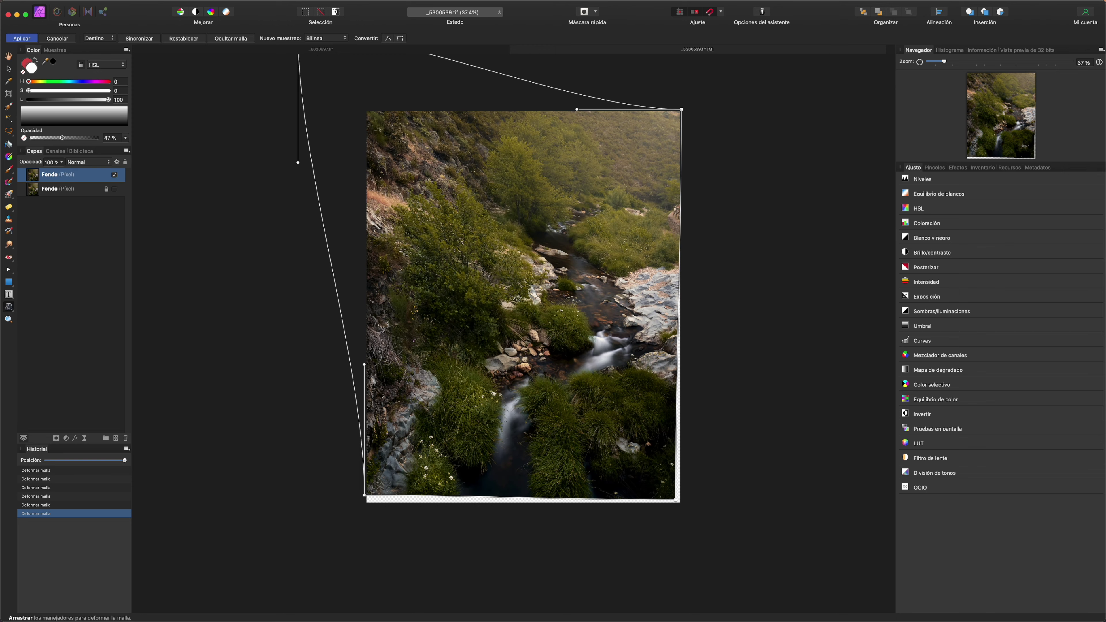
key("Return")
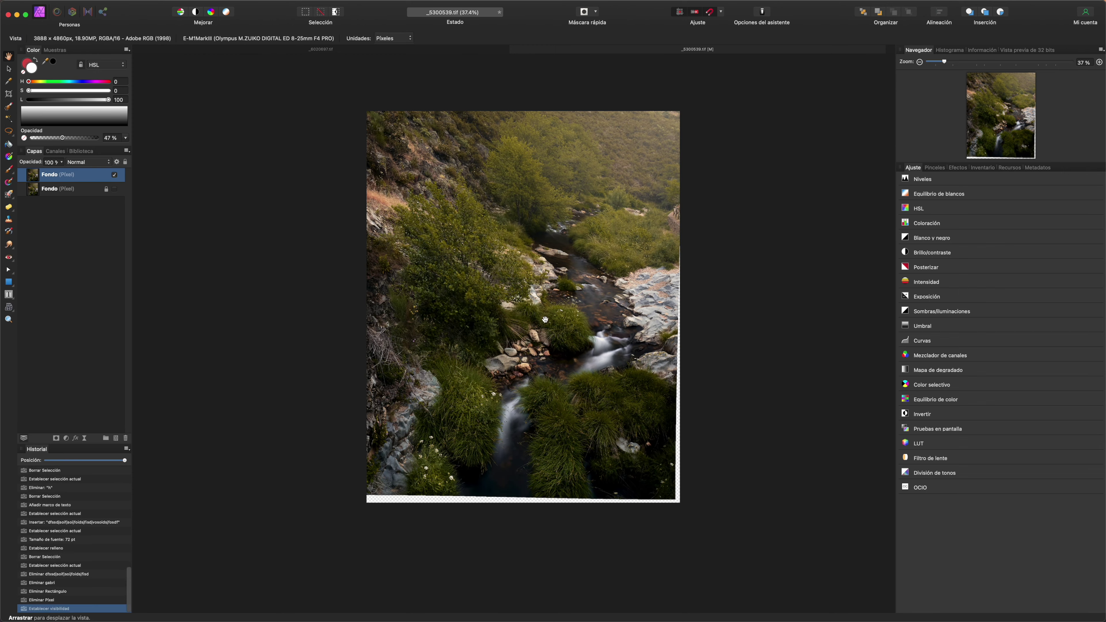
Zoom in to inspect the warped rocky hillside and stream, then start a fresh mesh warp.
scroll(480, 244, "up", 4)
scroll(481, 244, "up", 2)
scroll(481, 245, "up", 4)
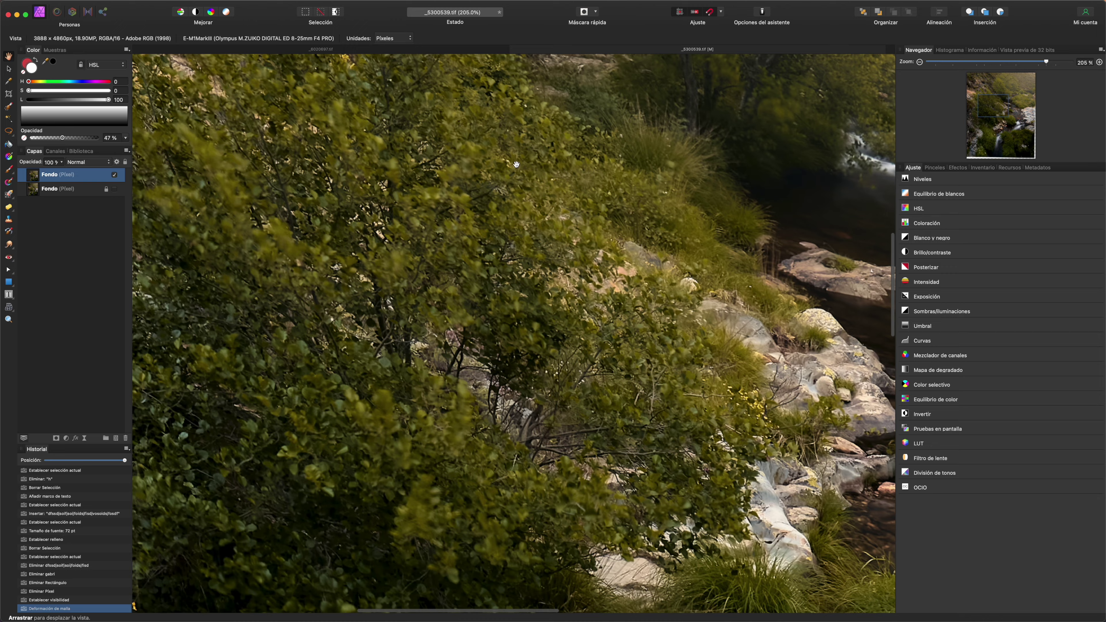
left_click_drag(518, 168, 649, 392)
scroll(650, 392, "down", 3)
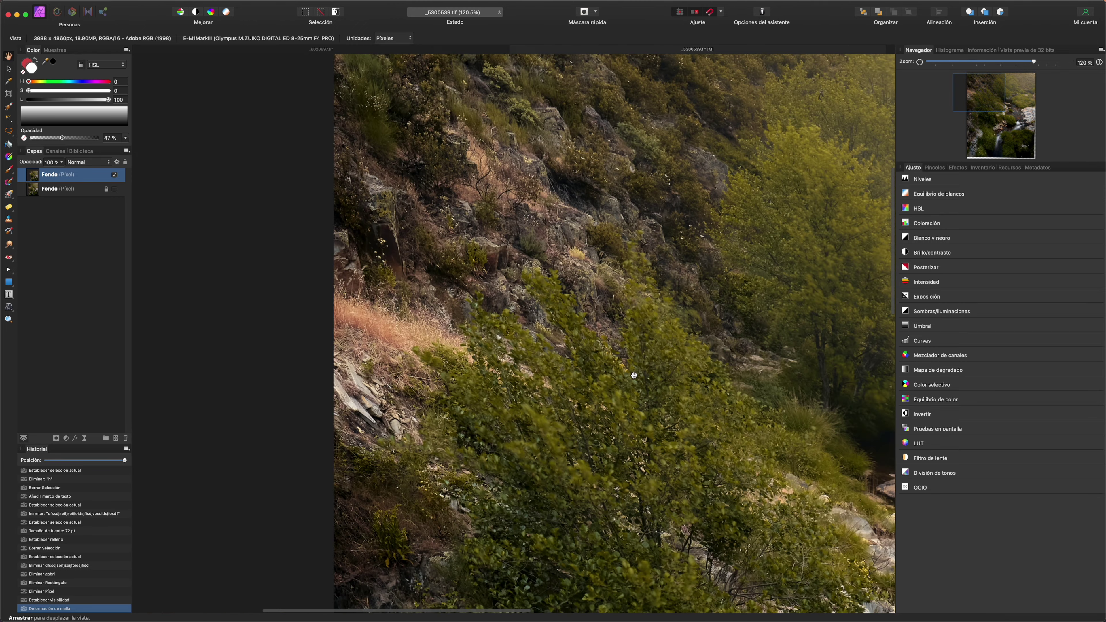
mouse_move(678, 259)
left_mouse_down()
mouse_move(466, 240)
mouse_move(580, 367)
mouse_move(382, 143)
left_mouse_up()
scroll(437, 232, "down", 2)
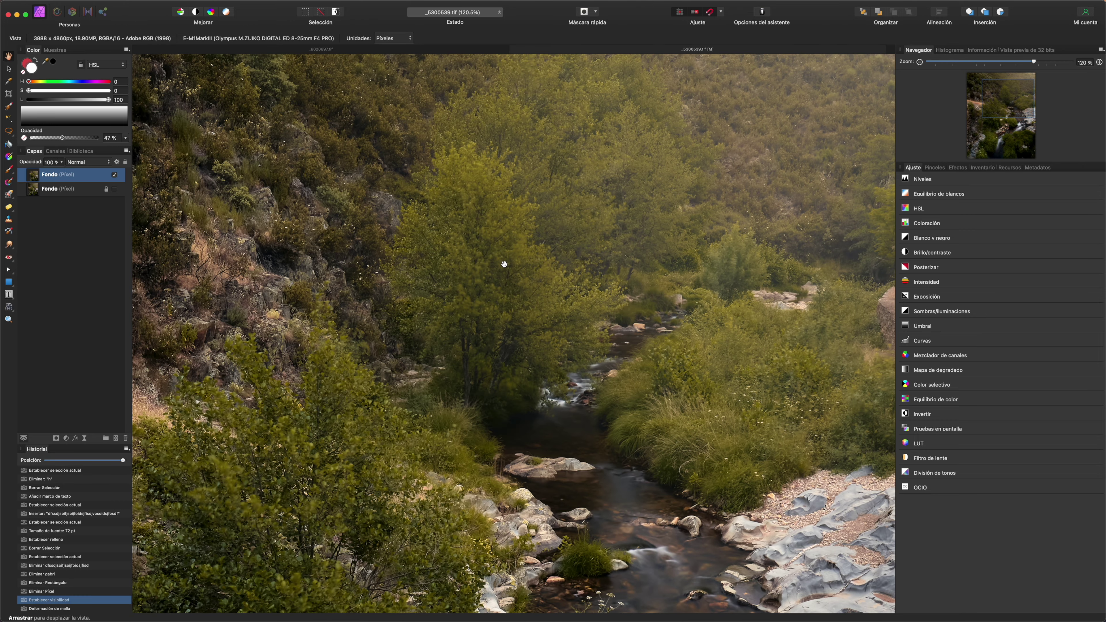
scroll(452, 240, "down", 3)
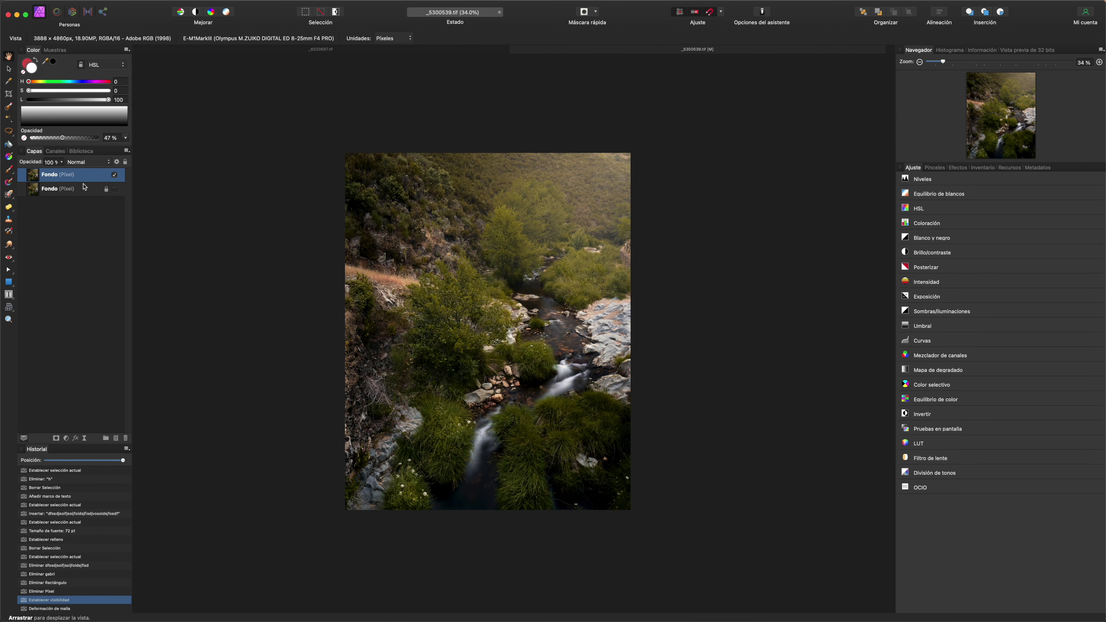
left_click(10, 307)
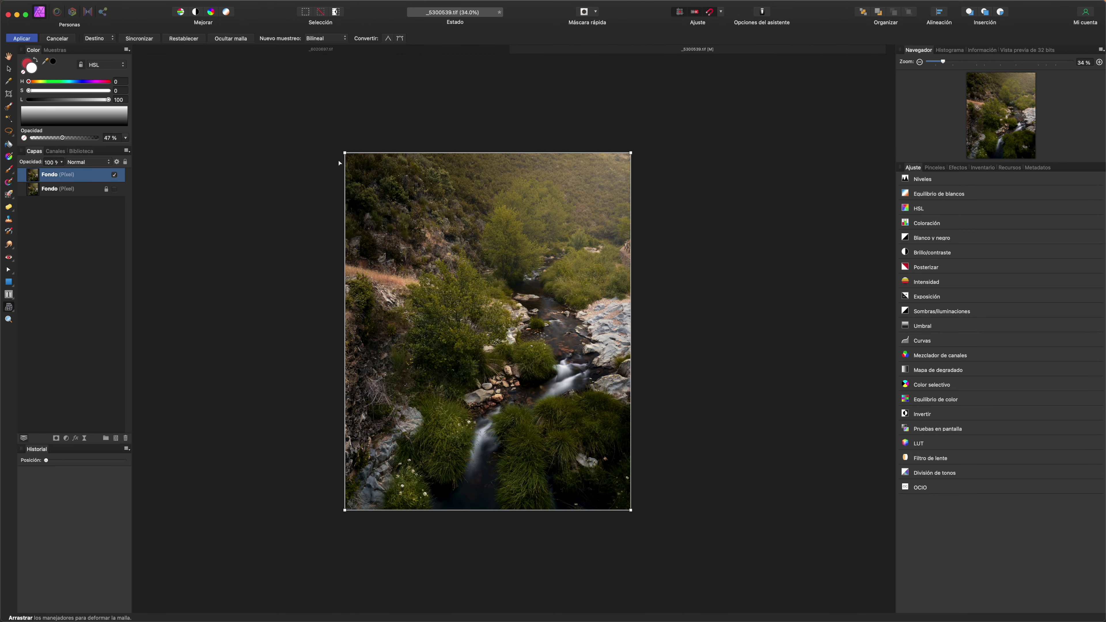
Pull the top-left corner inward, nudge the left edge, and reshape the top middle edge.
left_click_drag(345, 153, 352, 160)
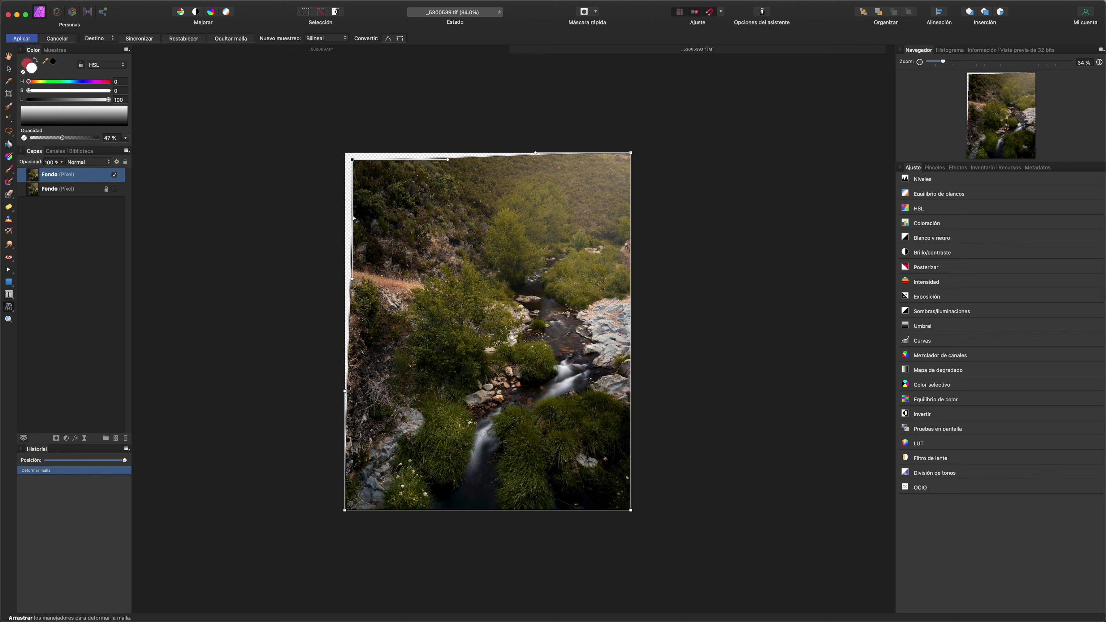
left_click_drag(355, 280, 337, 271)
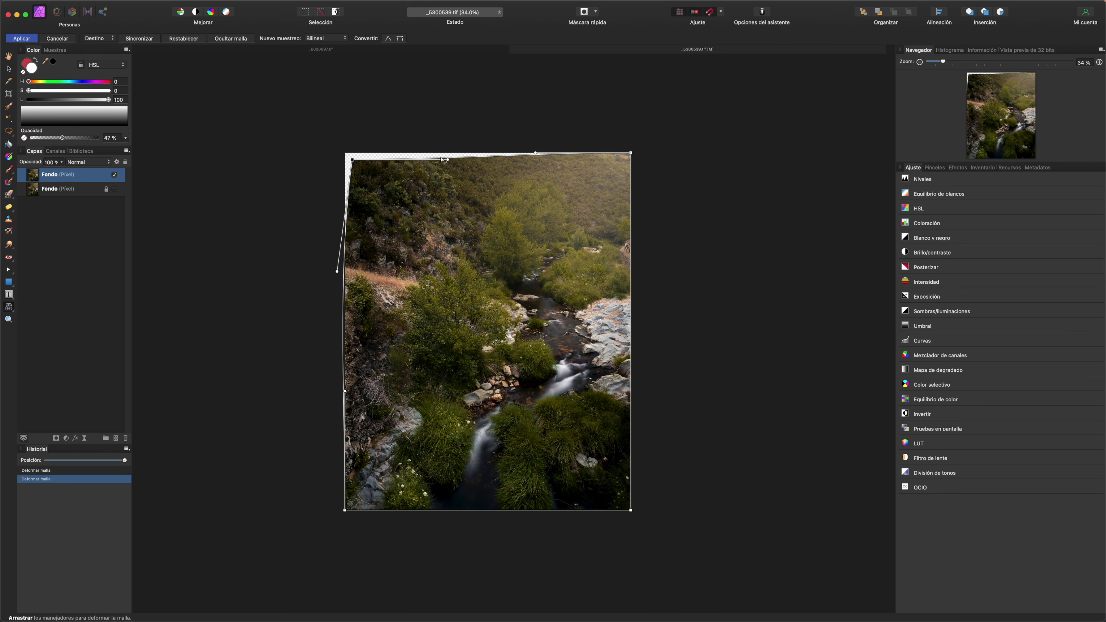
left_click_drag(448, 159, 445, 148)
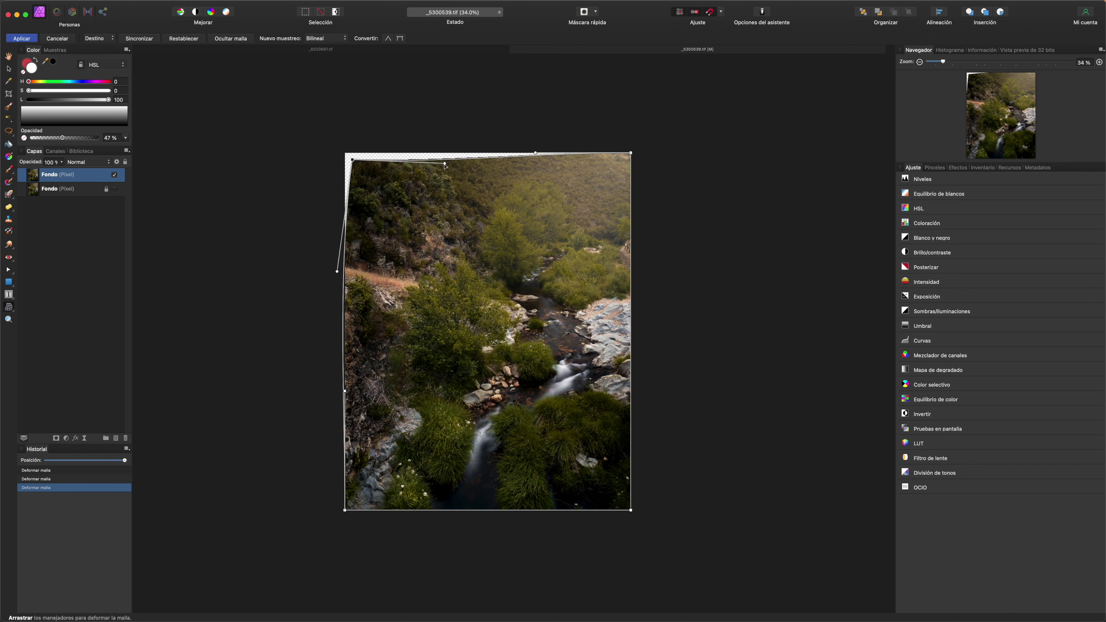
left_click_drag(445, 149, 443, 168)
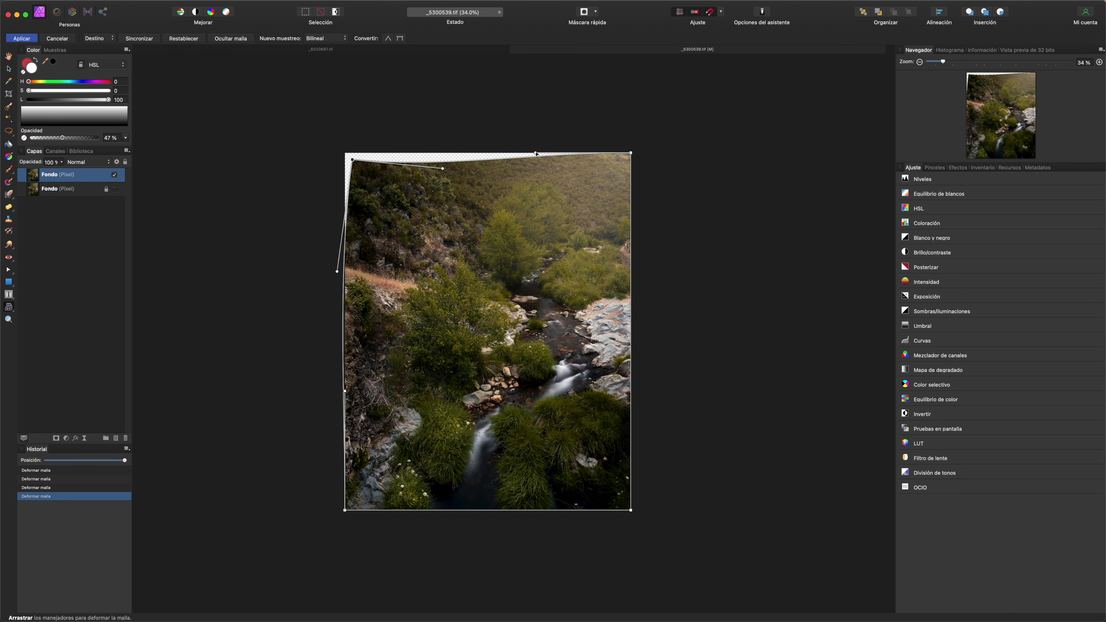
Straighten the top edge and top-left corner, then apply the mesh warp.
left_click_drag(536, 153, 537, 158)
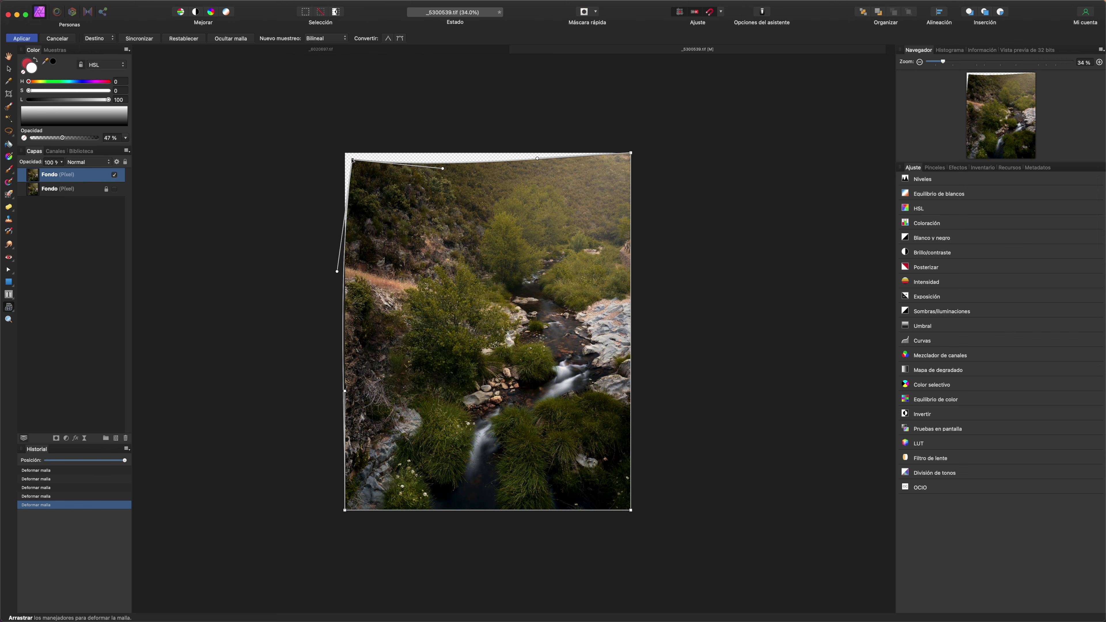
left_click_drag(352, 160, 344, 151)
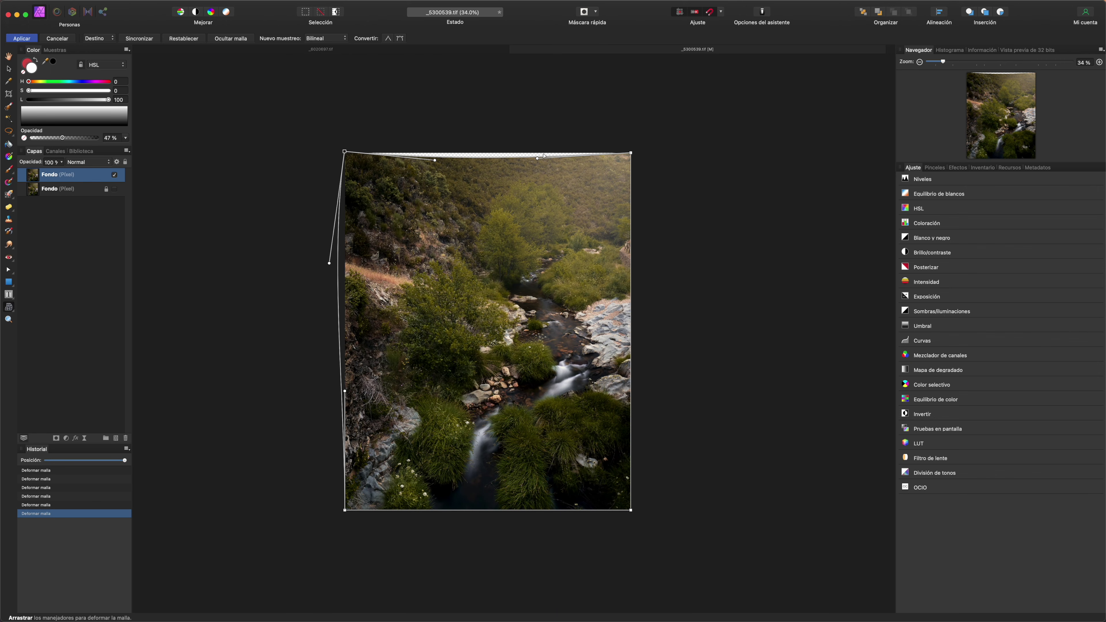
left_click_drag(538, 159, 538, 152)
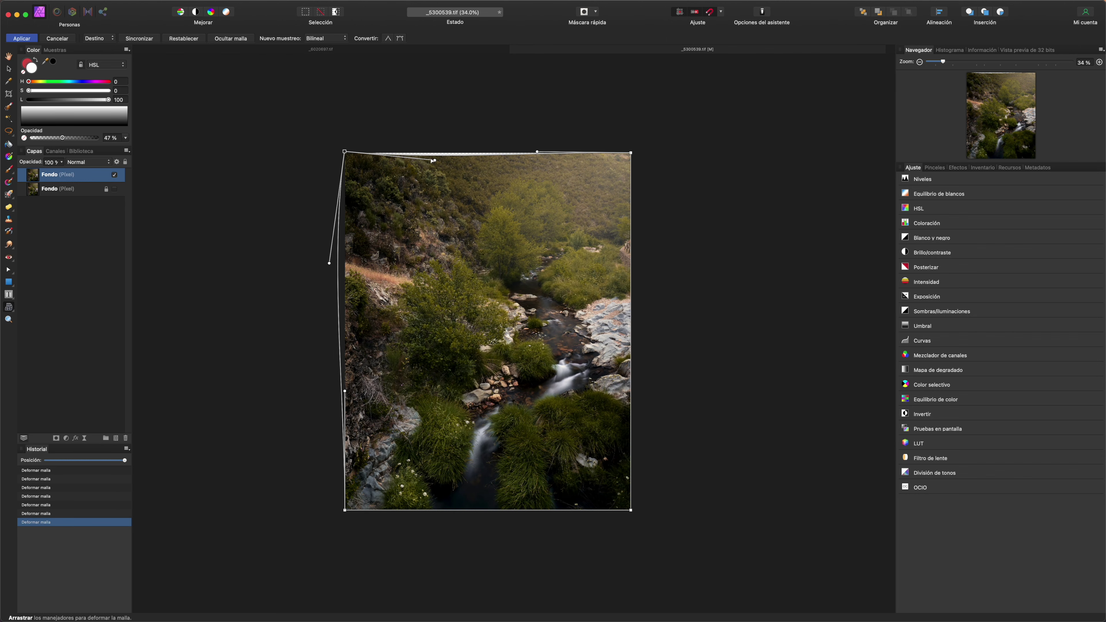
left_click_drag(436, 159, 434, 152)
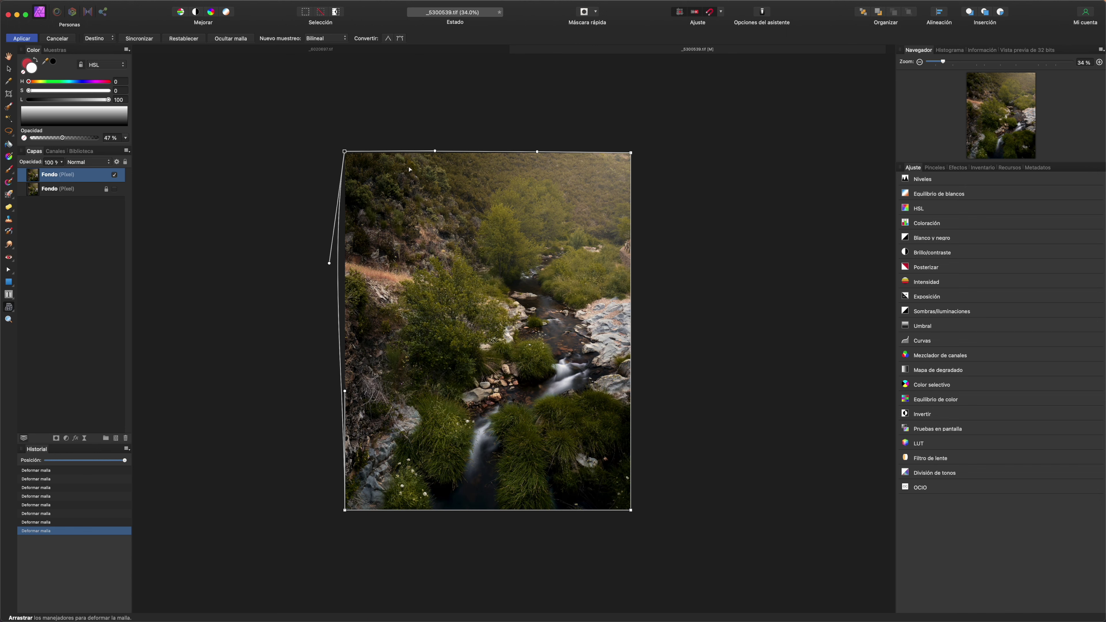
key("h")
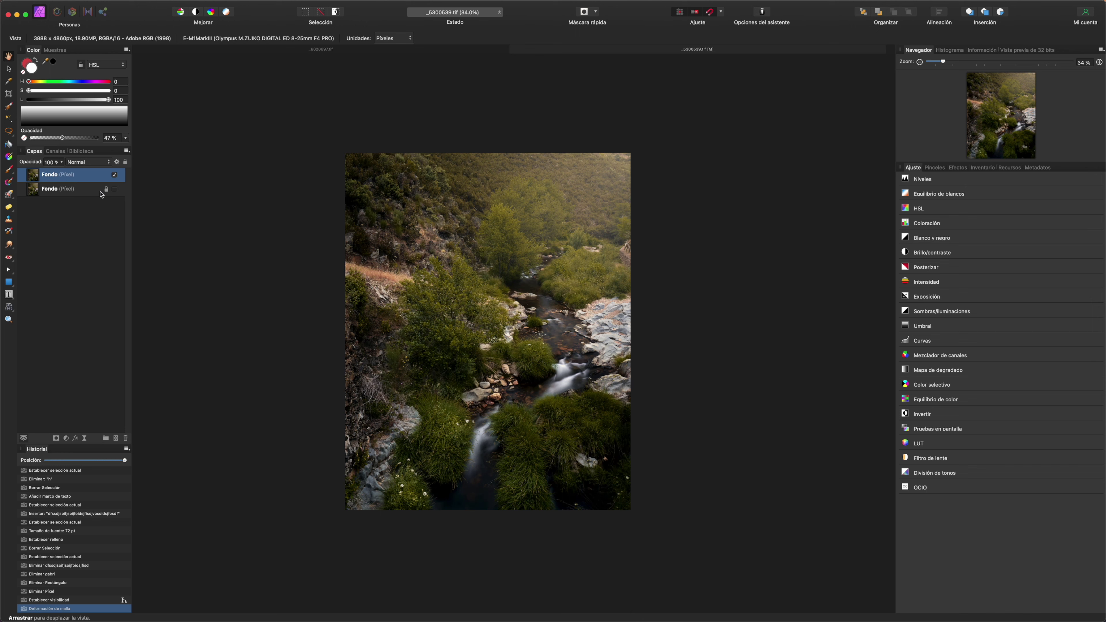
Show the original Fondo layer, toggle the warped Fondo off and on, then start a screen capture.
left_click(114, 188)
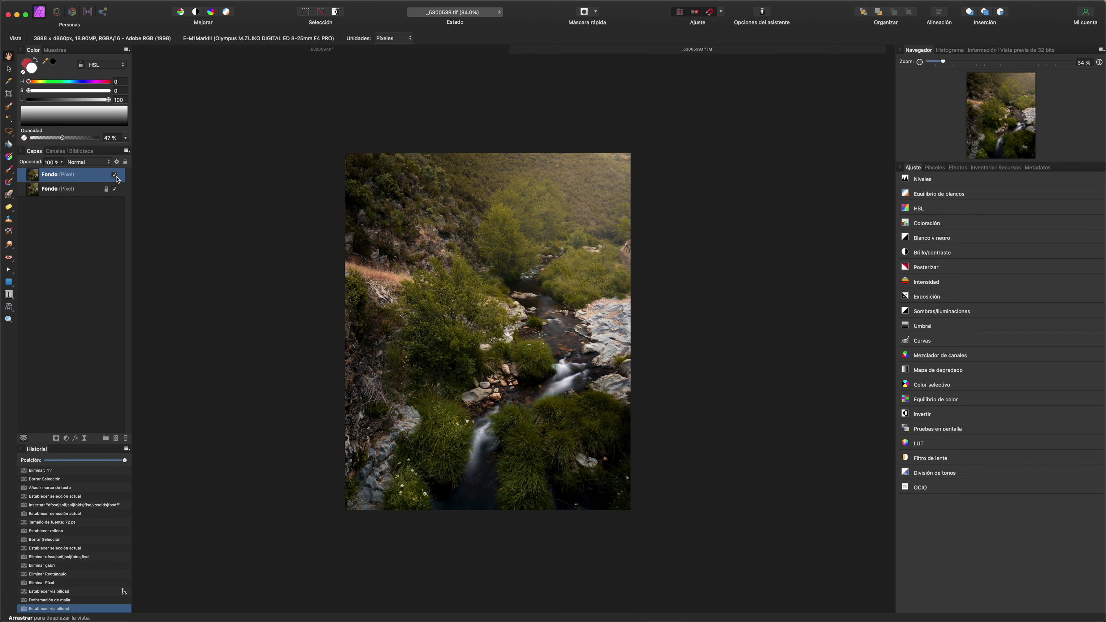
left_click(114, 174)
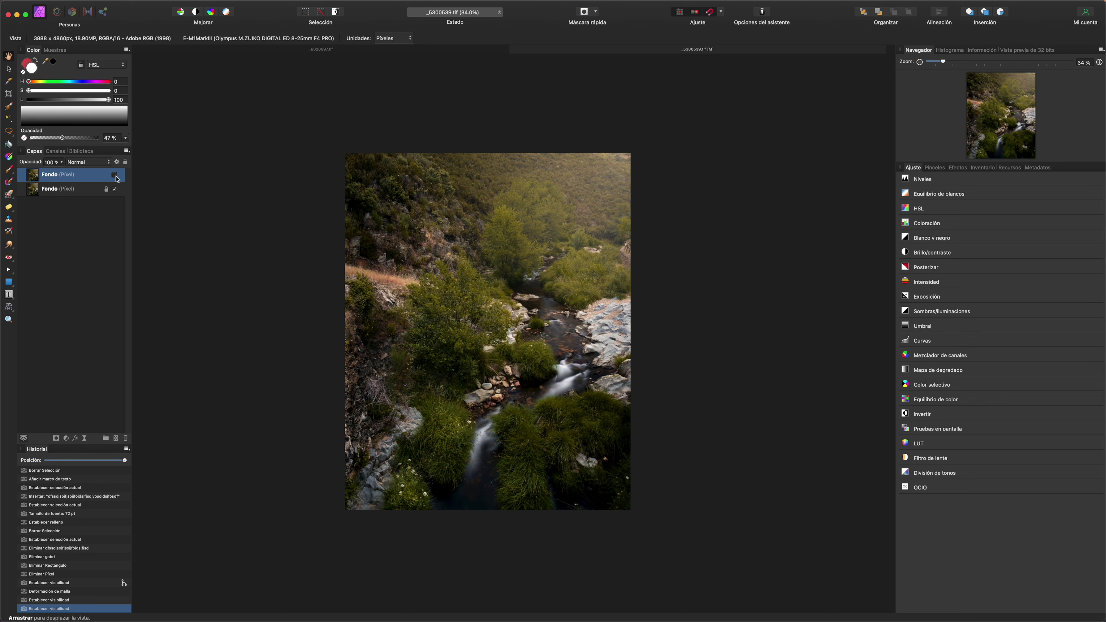
left_click(114, 175)
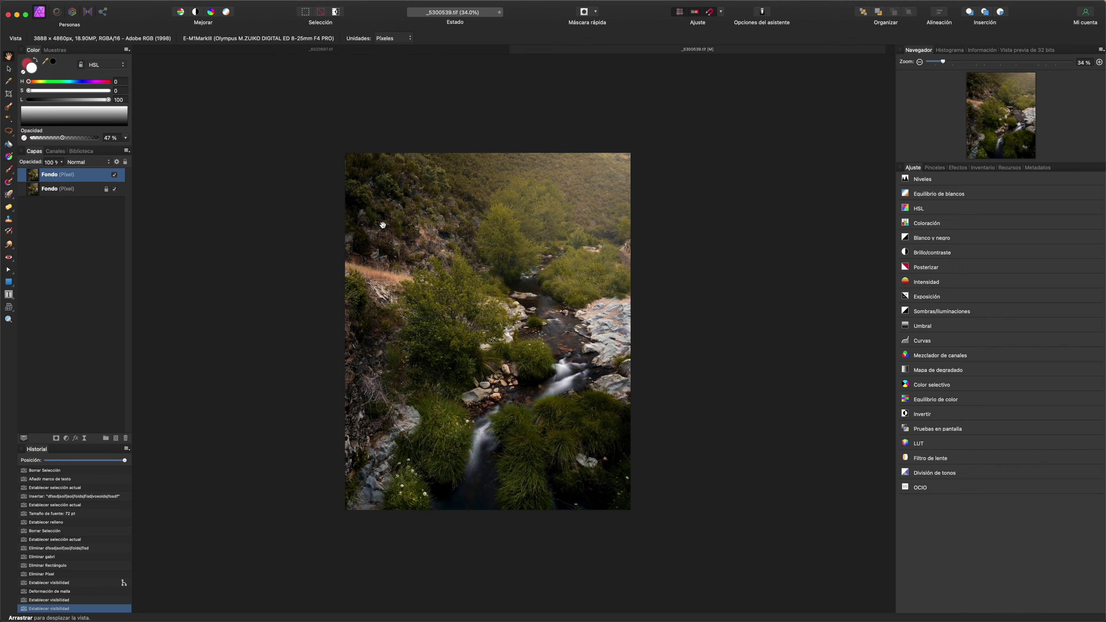
key("super+shift+5")
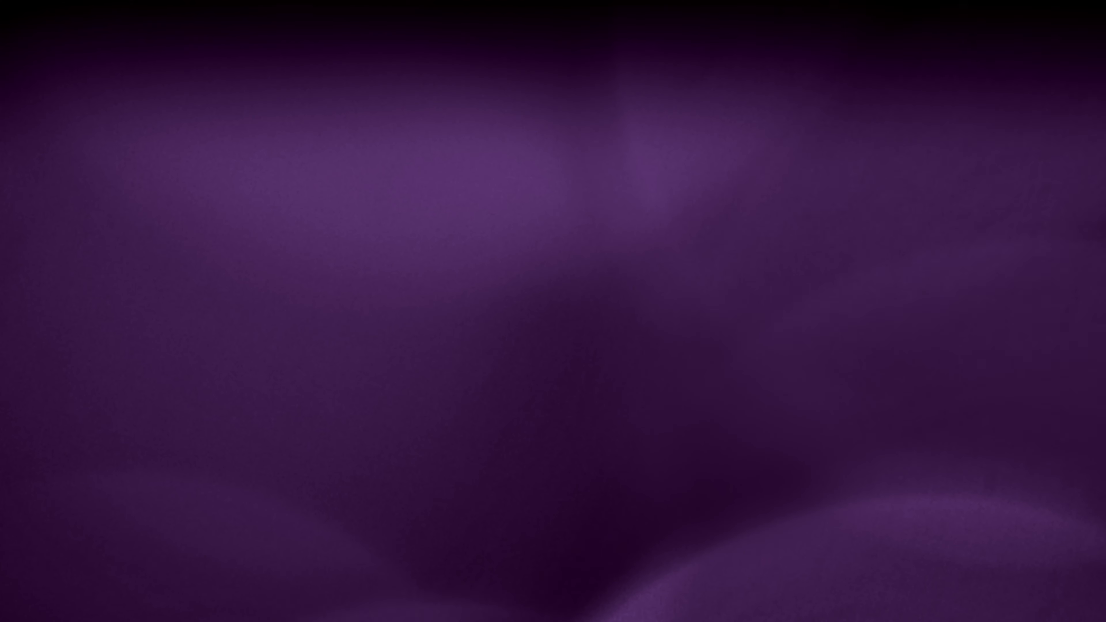